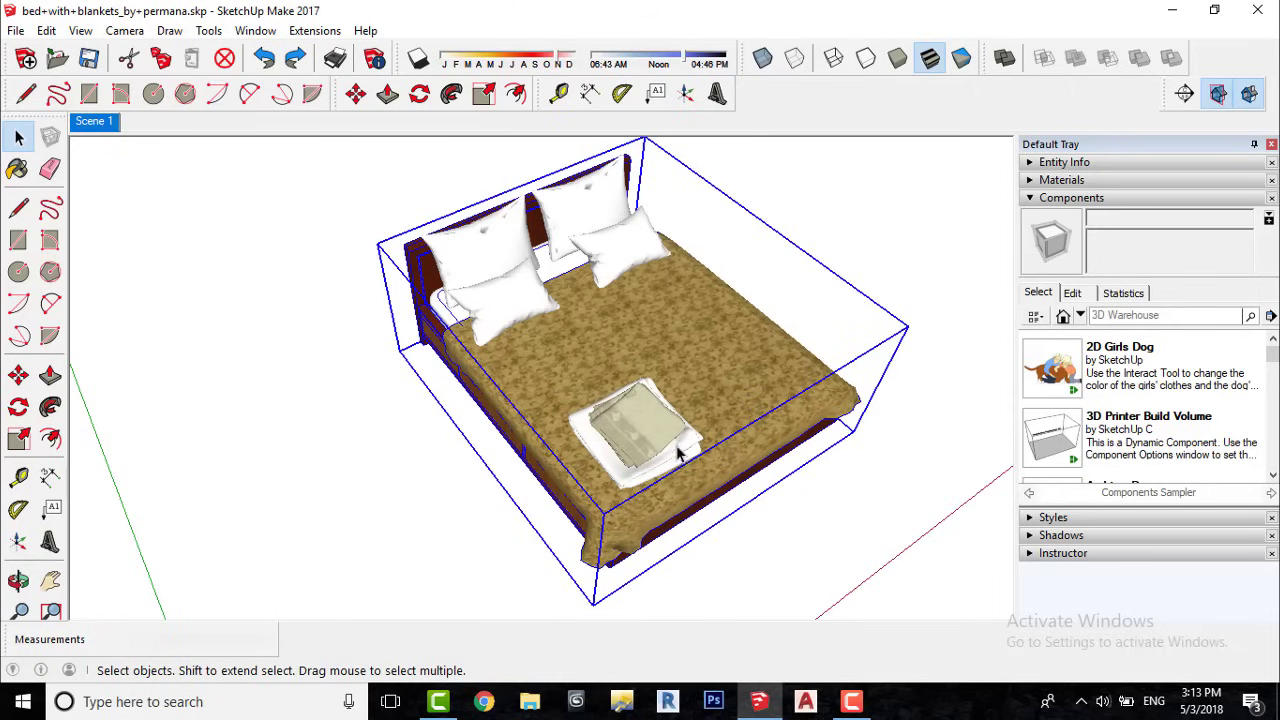
Explode the bed component and the pillow and towel components nested inside it into loose geometry.
{"action": "middle_click_drag", "start_coordinate": [771, 480], "coordinate": [665, 340]}
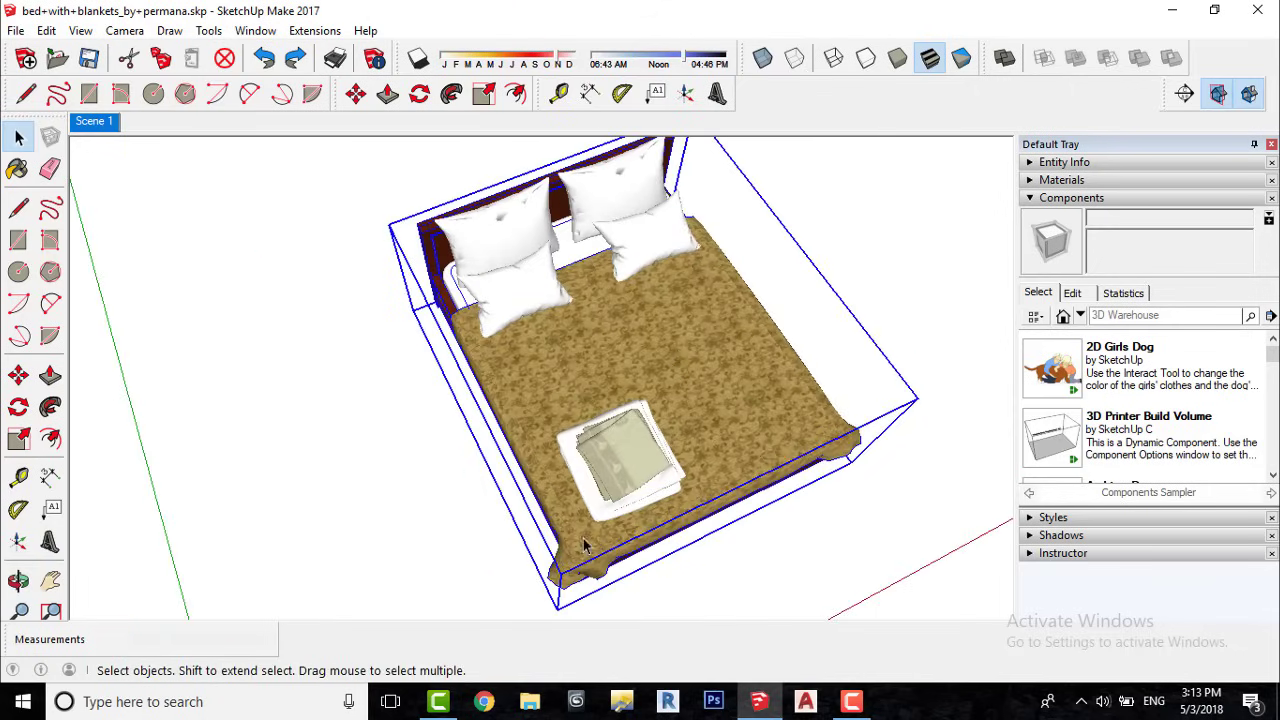
{"action": "scroll", "coordinate": [593, 505], "scroll_direction": "down", "scroll_amount": 3}
{"action": "middle_click_drag", "start_coordinate": [593, 505], "coordinate": [394, 157]}
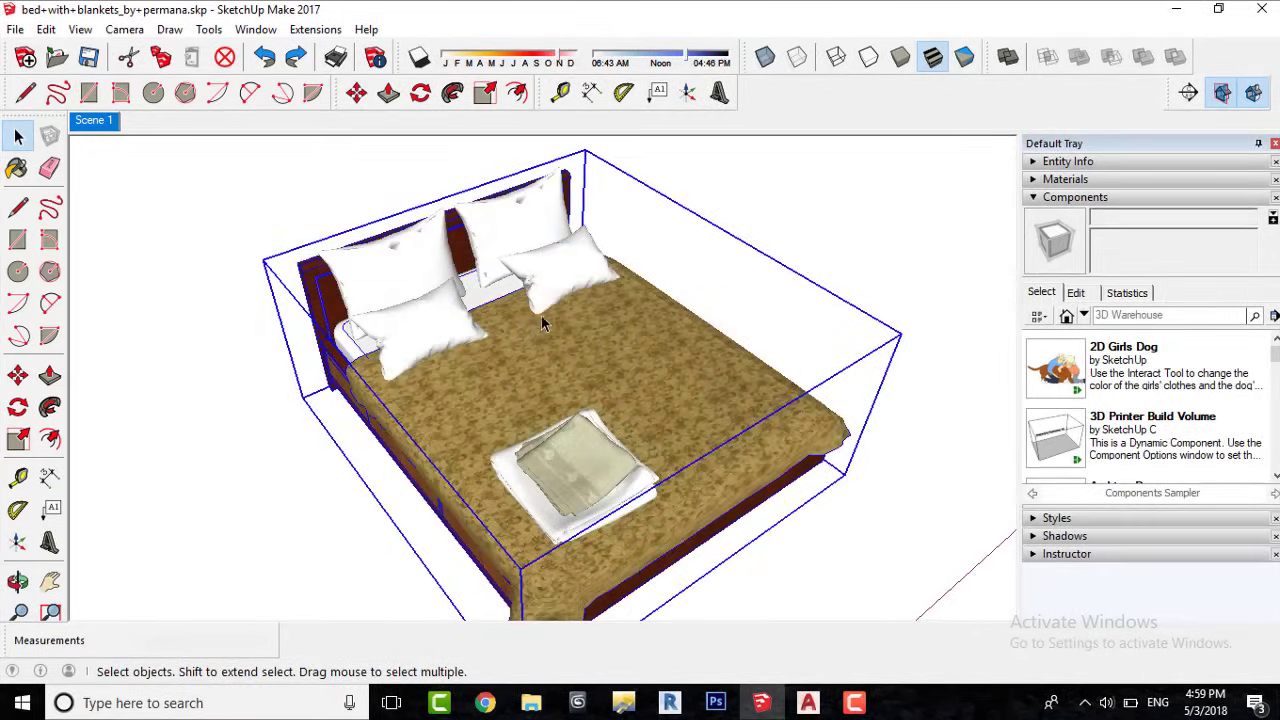
{"action": "right_click", "coordinate": [541, 314]}
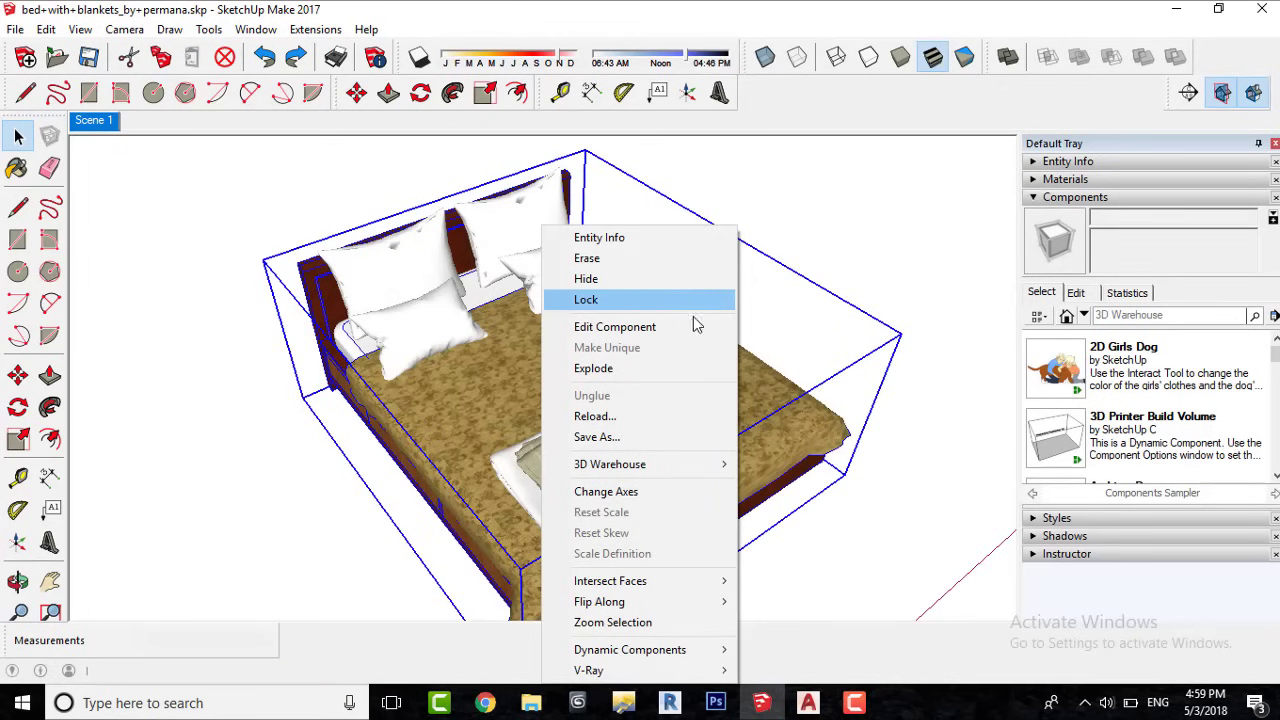
{"action": "left_click", "coordinate": [594, 370]}
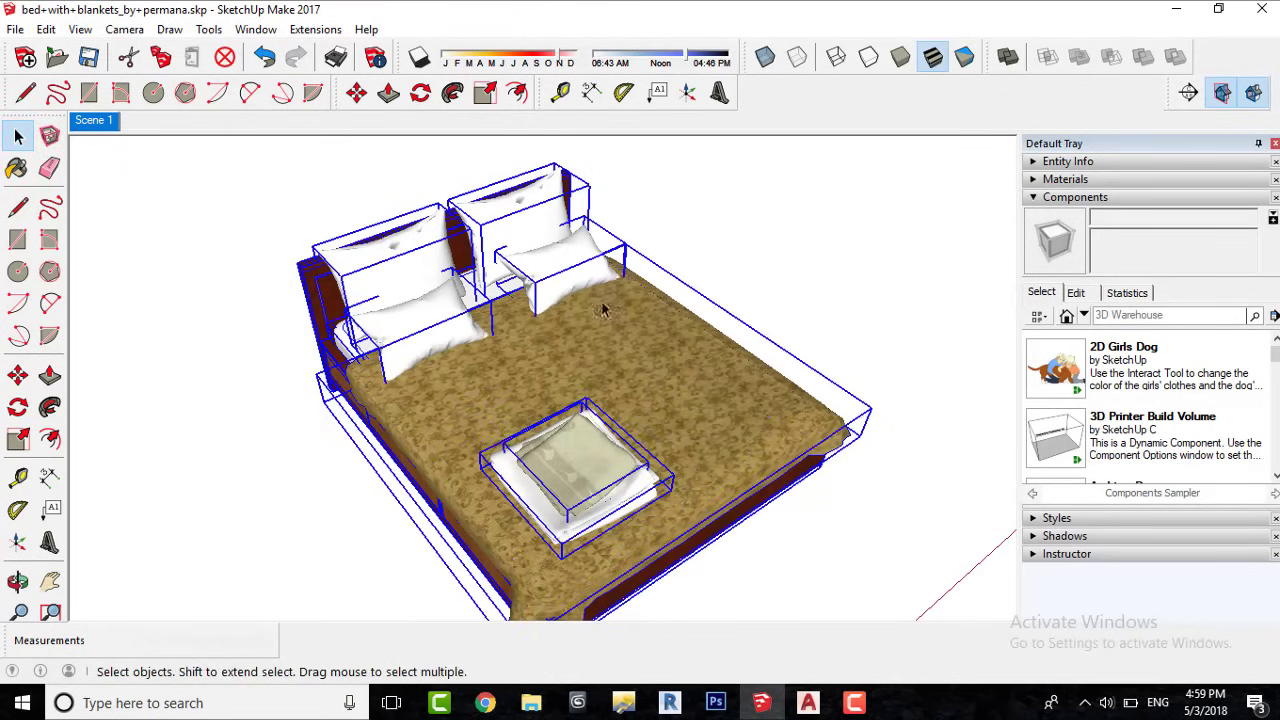
{"action": "right_click", "coordinate": [592, 351]}
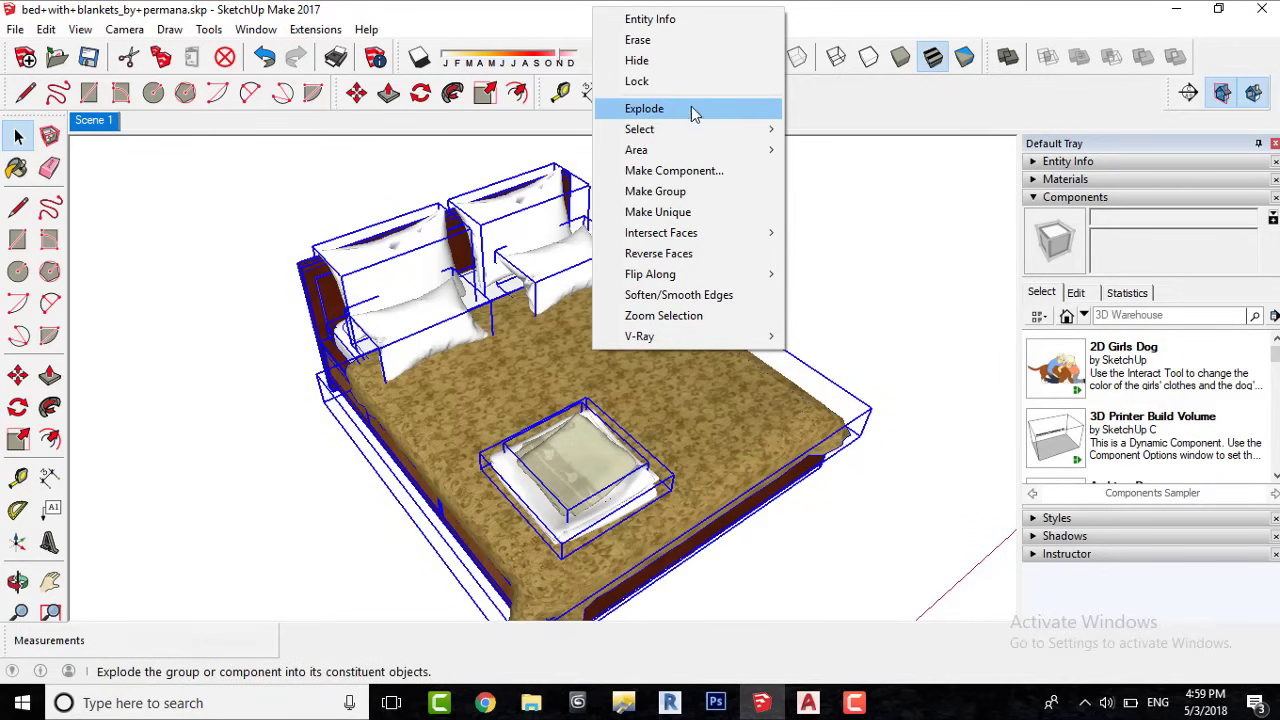
{"action": "left_click", "coordinate": [694, 110]}
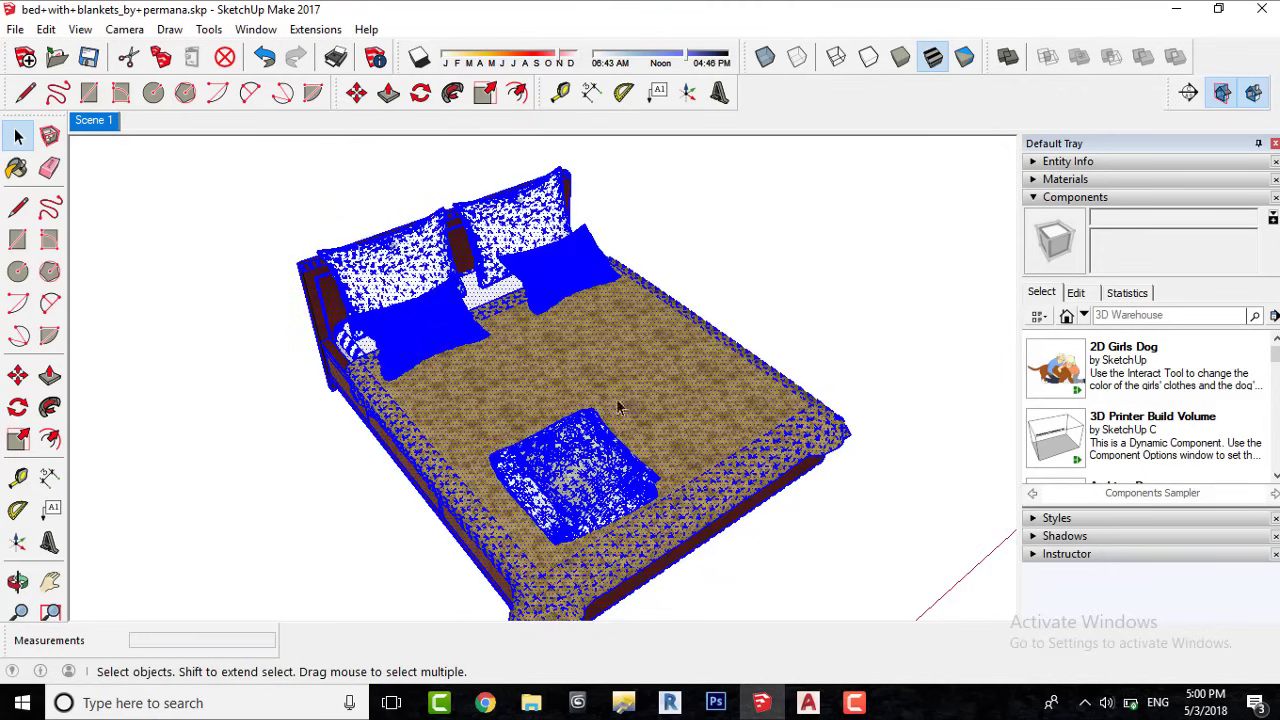
Unhide the exploded bed geometry and clear the selection.
{"action": "right_click", "coordinate": [620, 358]}
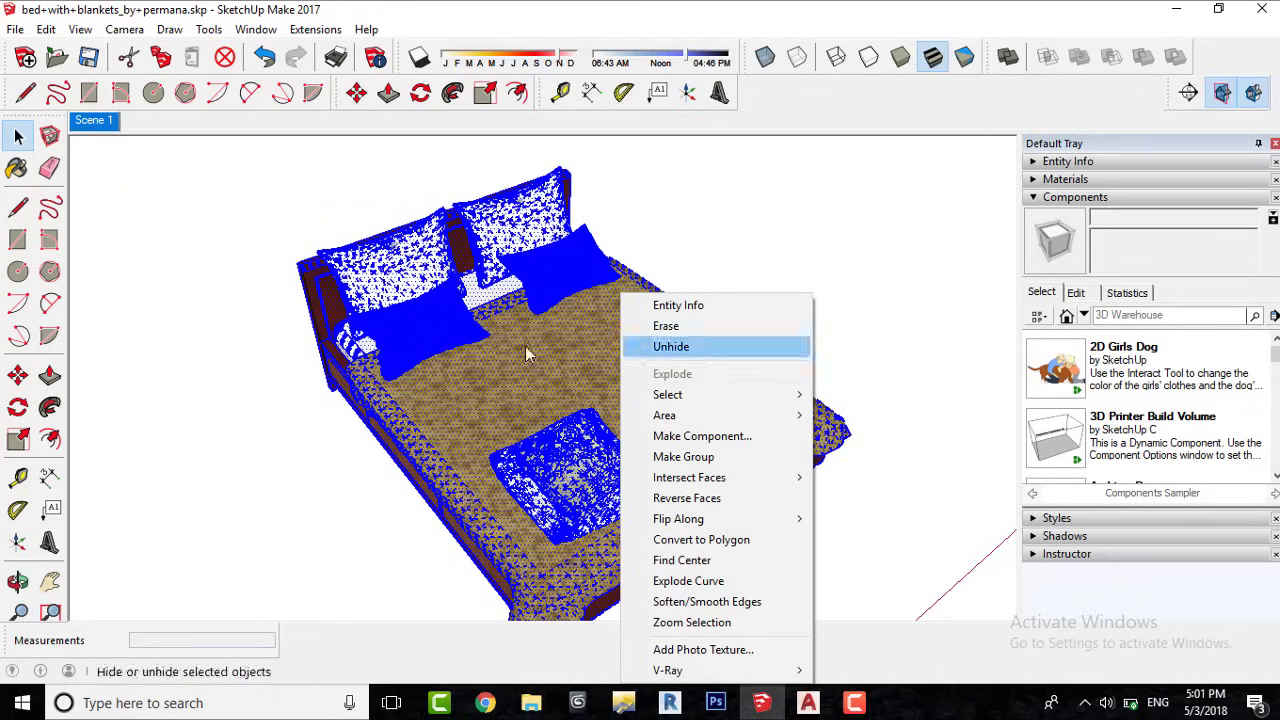
{"action": "left_click", "coordinate": [671, 346]}
{"action": "key", "text": "Escape"}
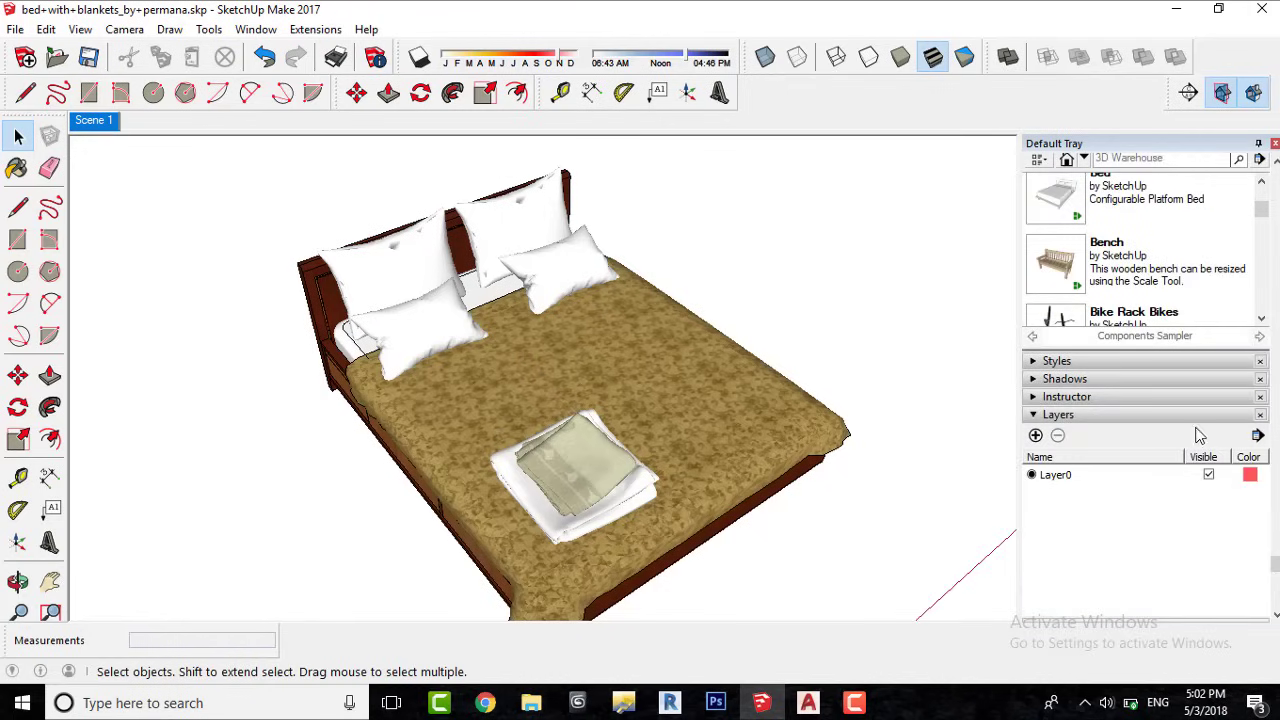
Add four new layers named Pillow1, Pillow 2, Sheet and Mattress.
{"action": "left_click", "coordinate": [1036, 437]}
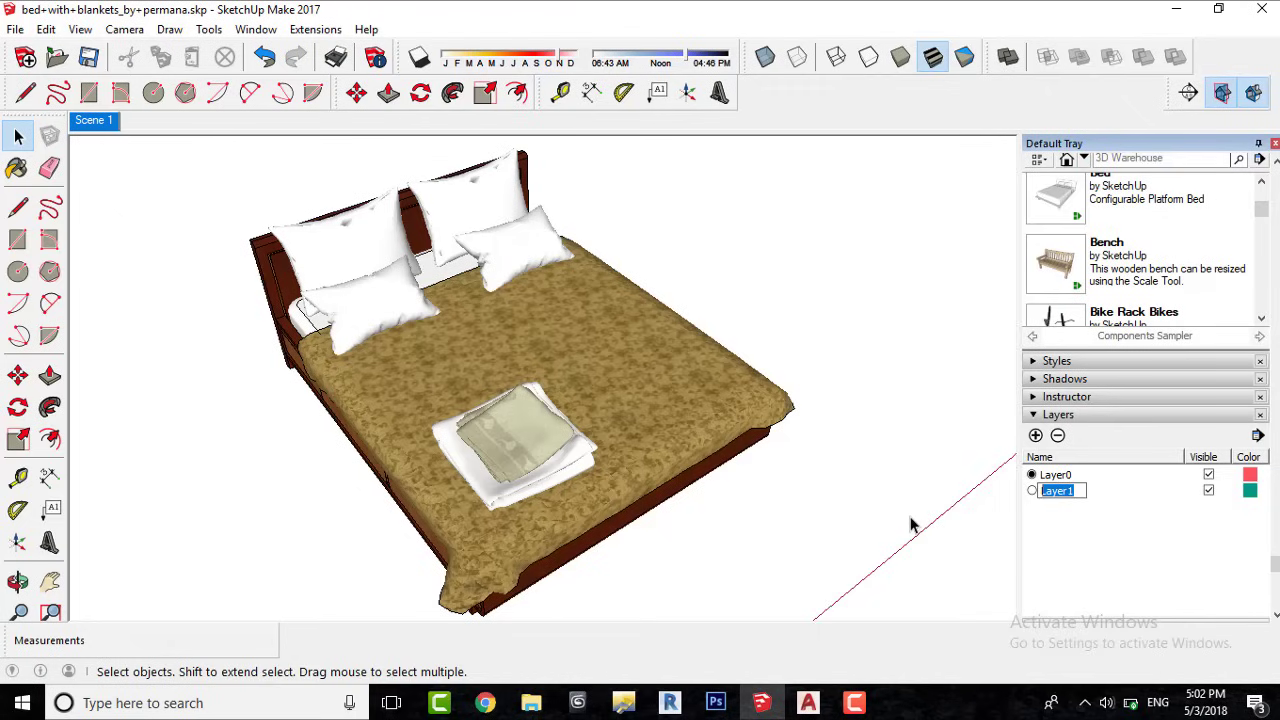
{"action": "type", "text": "Pillow1"}
{"action": "left_click", "coordinate": [1036, 436]}
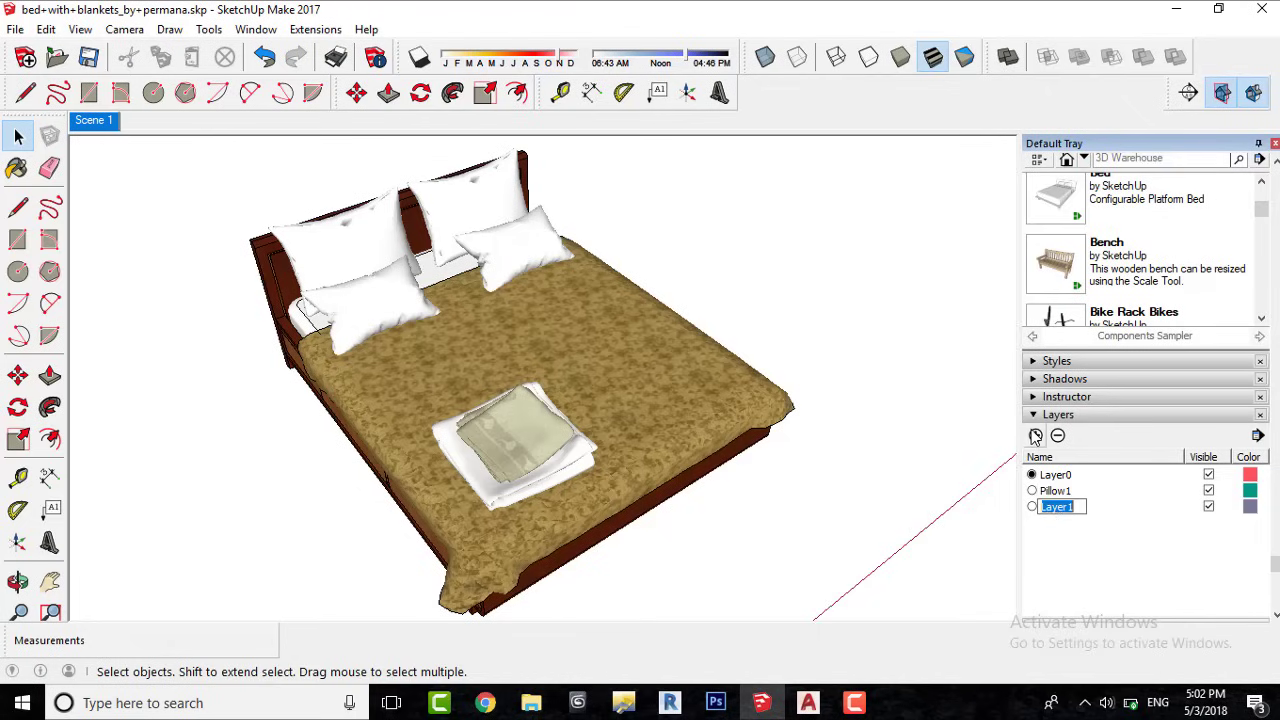
{"action": "type", "text": "Pl"}
{"action": "type", "text": "llow 2"}
{"action": "left_click", "coordinate": [1036, 436]}
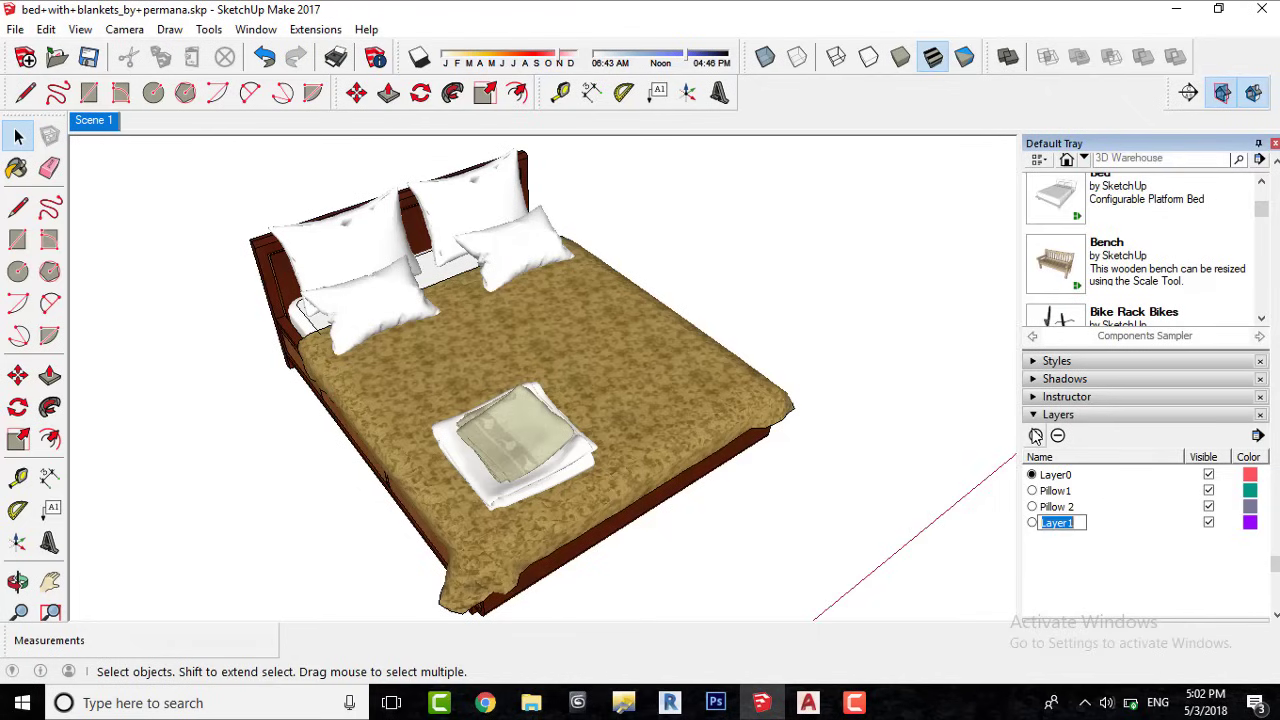
{"action": "type", "text": "Sheet"}
{"action": "left_click", "coordinate": [1036, 436]}
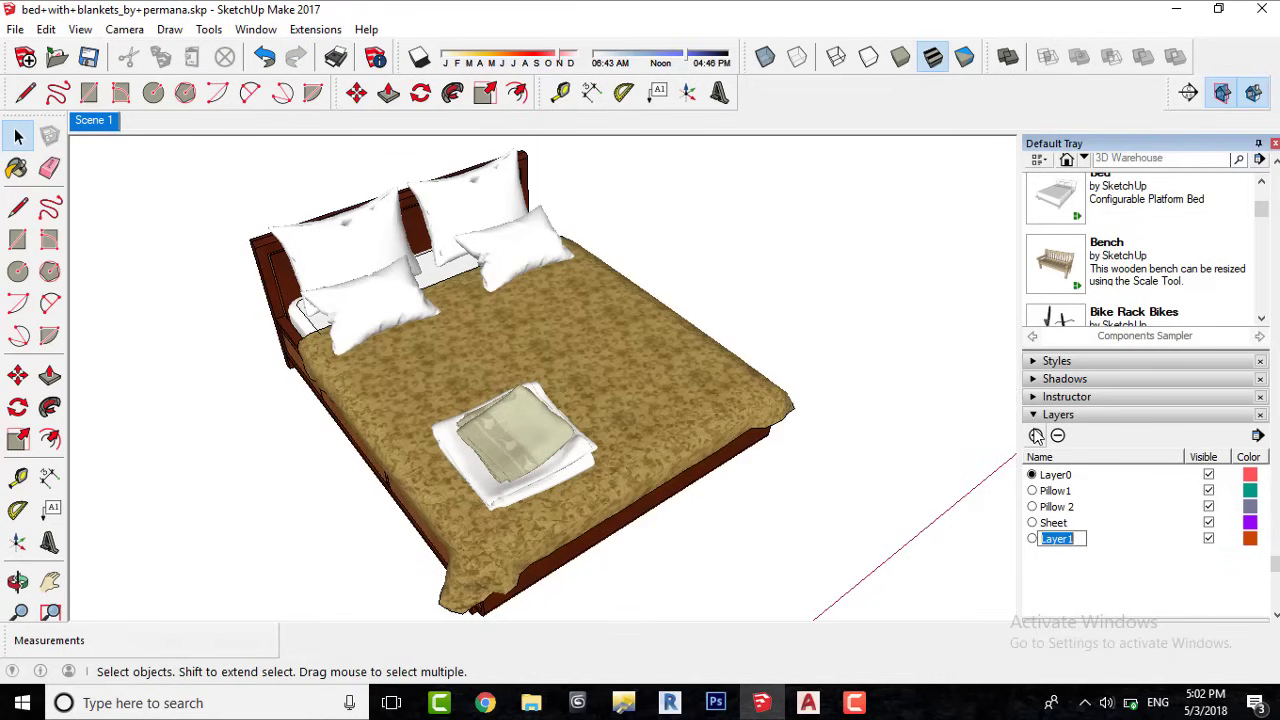
{"action": "type", "text": "Mattress"}
Add four more layers named Wood1, Wood2, Towel1 and Towel2.
{"action": "left_click", "coordinate": [1036, 436]}
{"action": "type", "text": "Wood1"}
{"action": "left_click", "coordinate": [1036, 436]}
{"action": "type", "text": "Woo"}
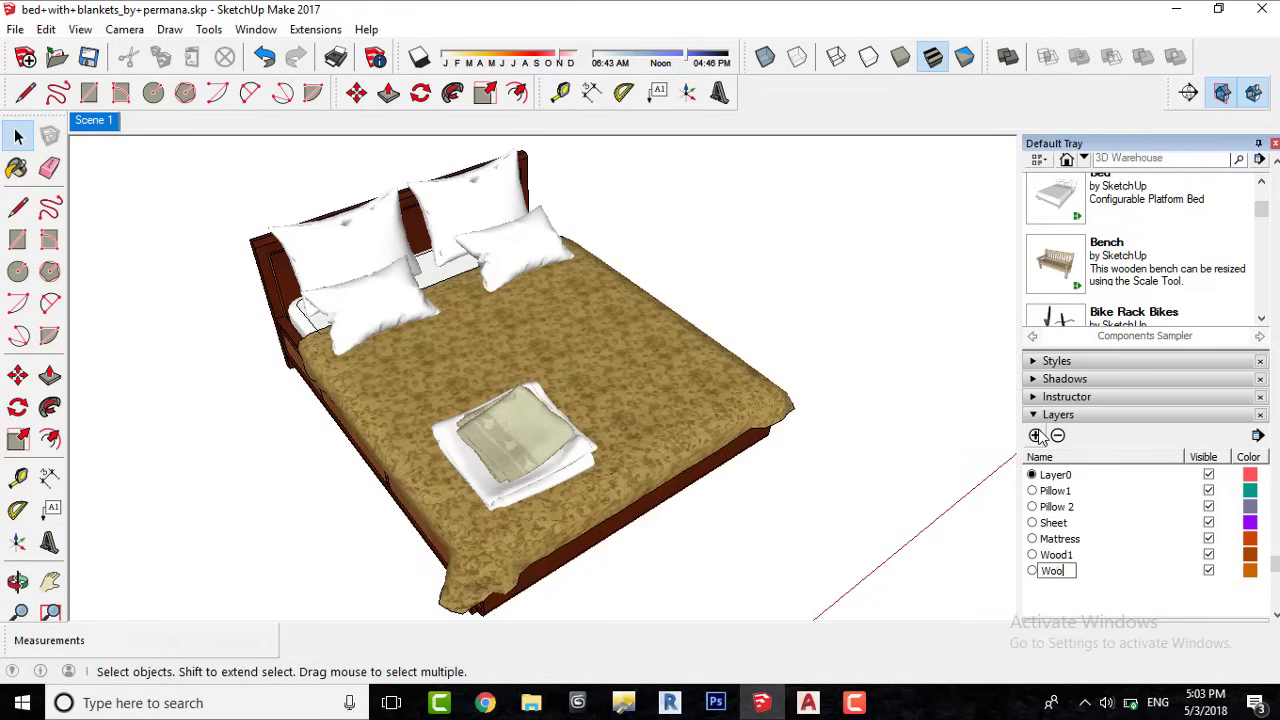
{"action": "left_click", "coordinate": [1036, 436]}
{"action": "type", "text": "Towel1"}
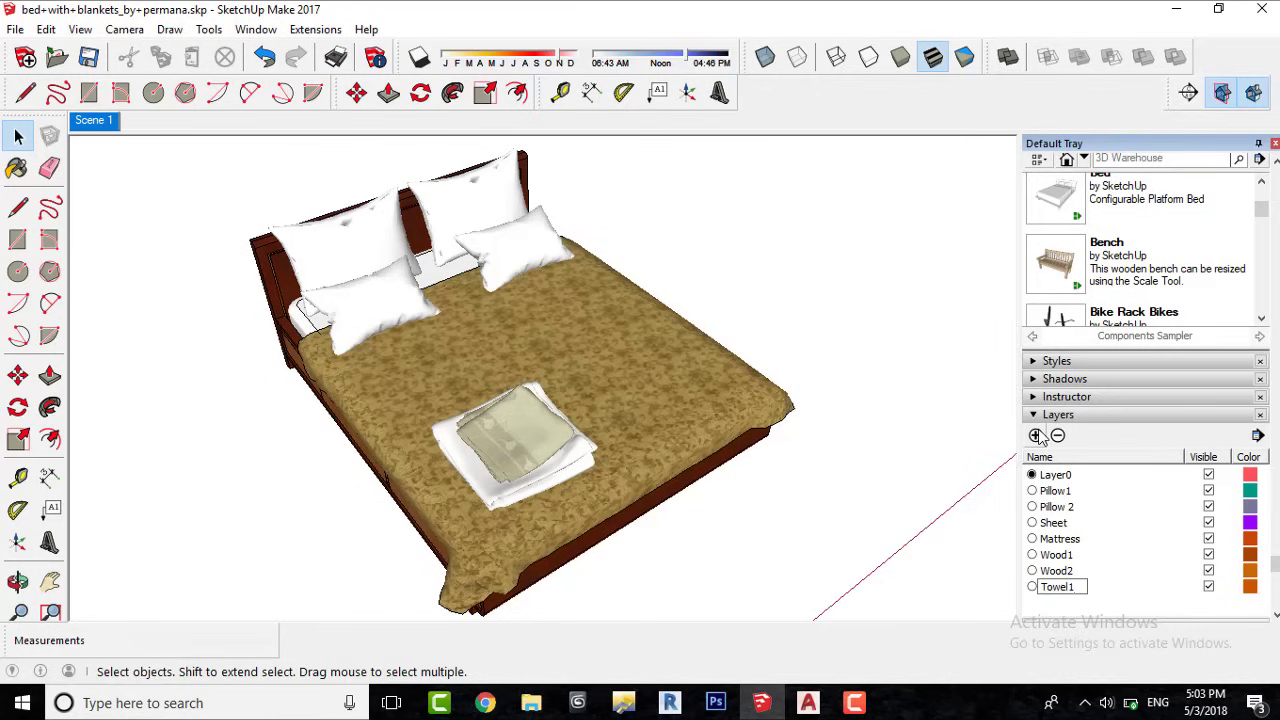
{"action": "left_click", "coordinate": [1036, 436]}
{"action": "type", "text": "T"}
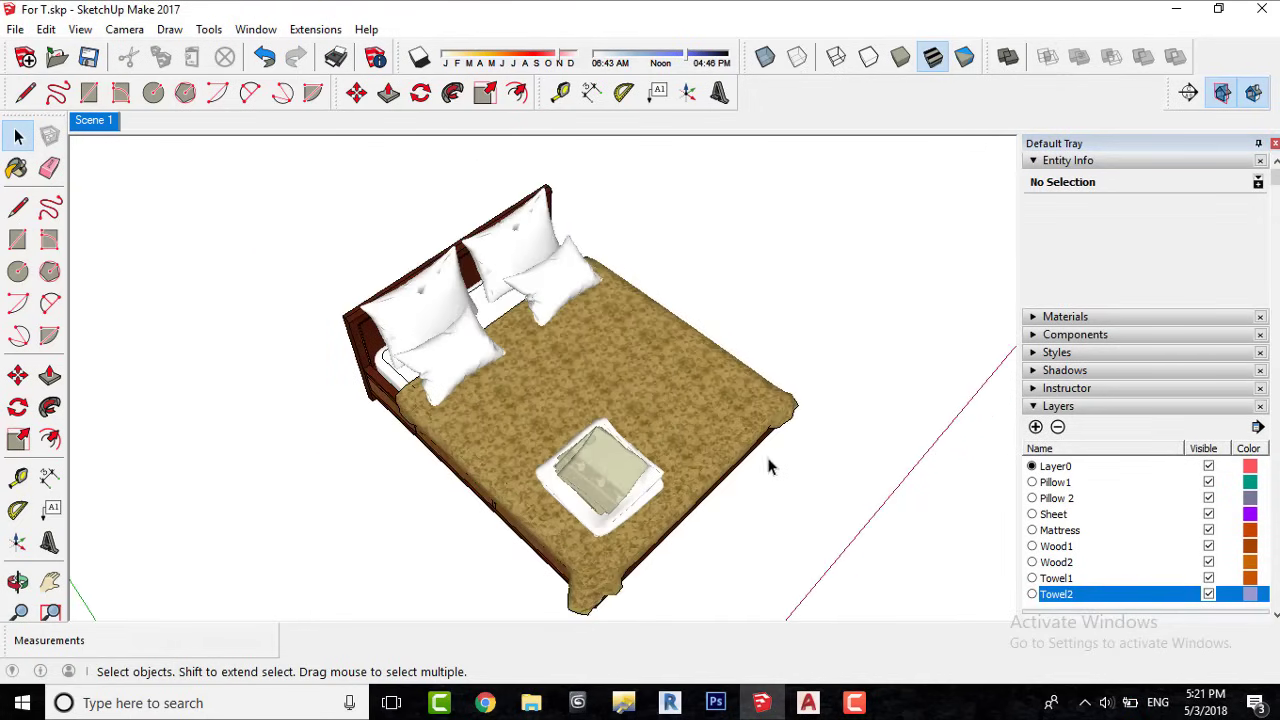
Select everything sharing the brown bedspread's material and assign it to the Sheet layer.
{"action": "middle_click_drag", "start_coordinate": [768, 465], "coordinate": [554, 538]}
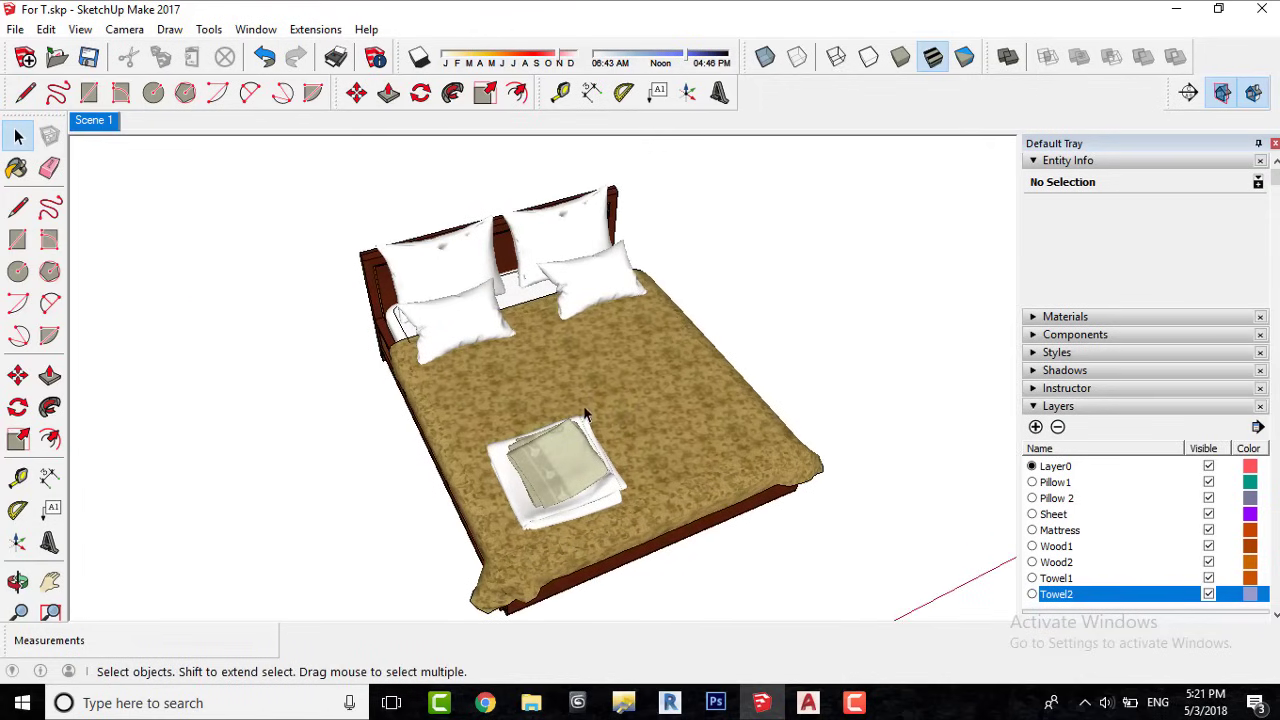
{"action": "right_click", "coordinate": [622, 350]}
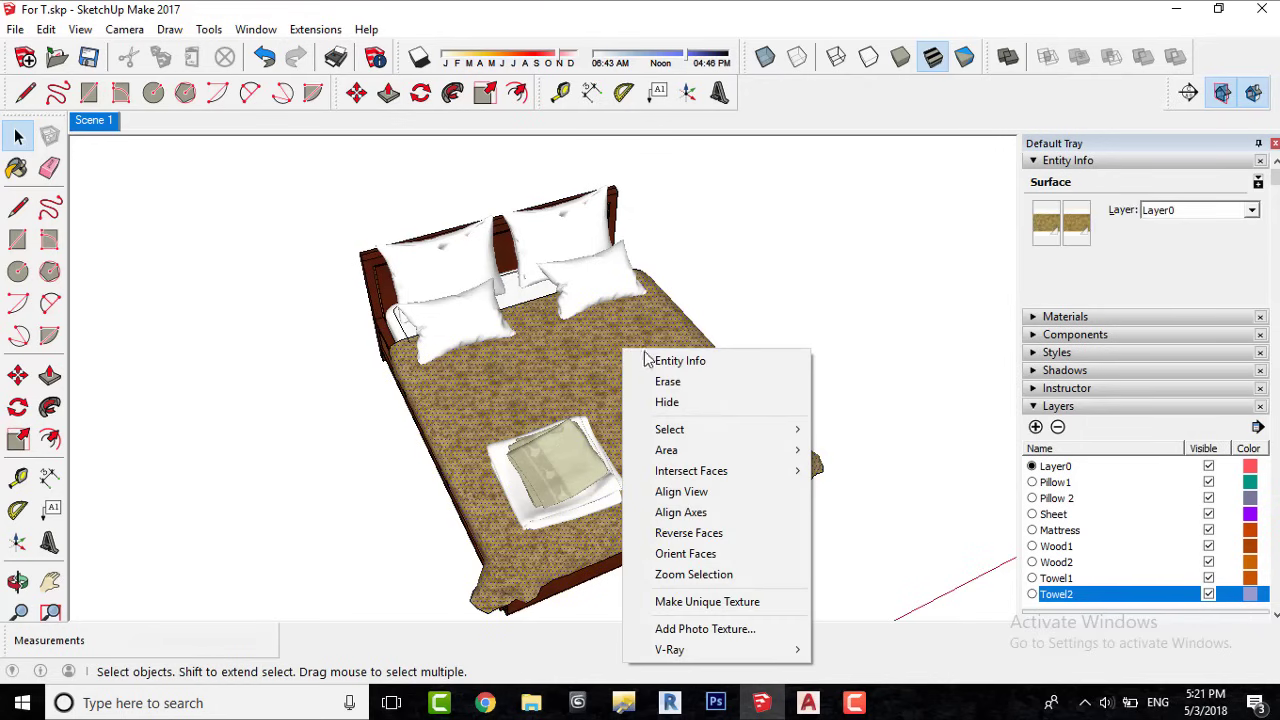
{"action": "mouse_move", "coordinate": [640, 429]}
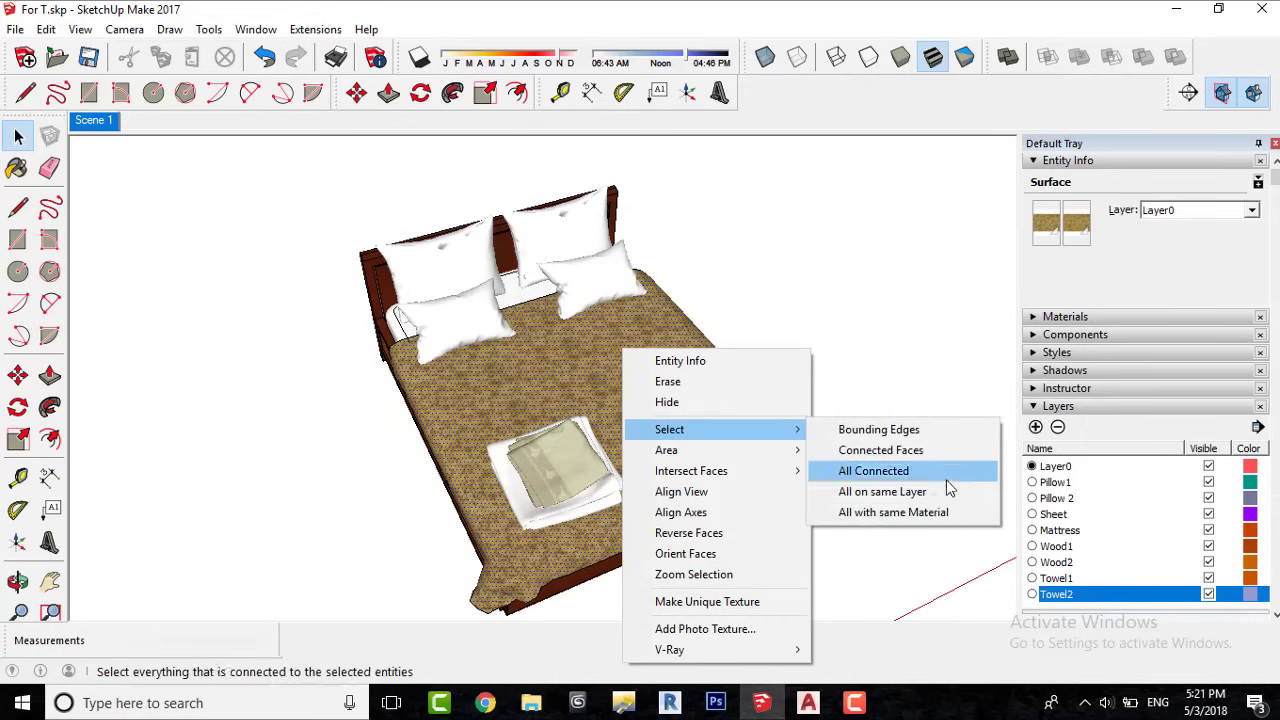
{"action": "left_click", "coordinate": [843, 512]}
{"action": "middle_click_drag", "start_coordinate": [857, 523], "coordinate": [780, 344]}
{"action": "left_click", "coordinate": [1031, 200]}
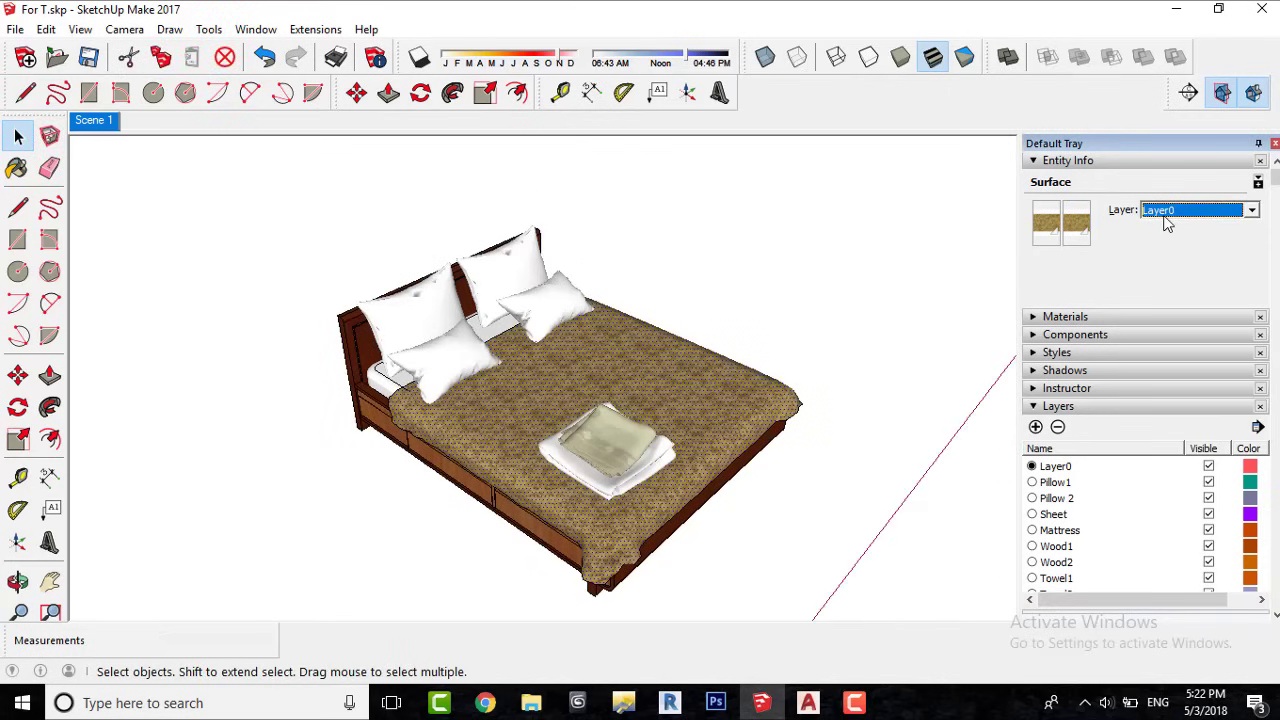
{"action": "left_click", "coordinate": [1251, 210]}
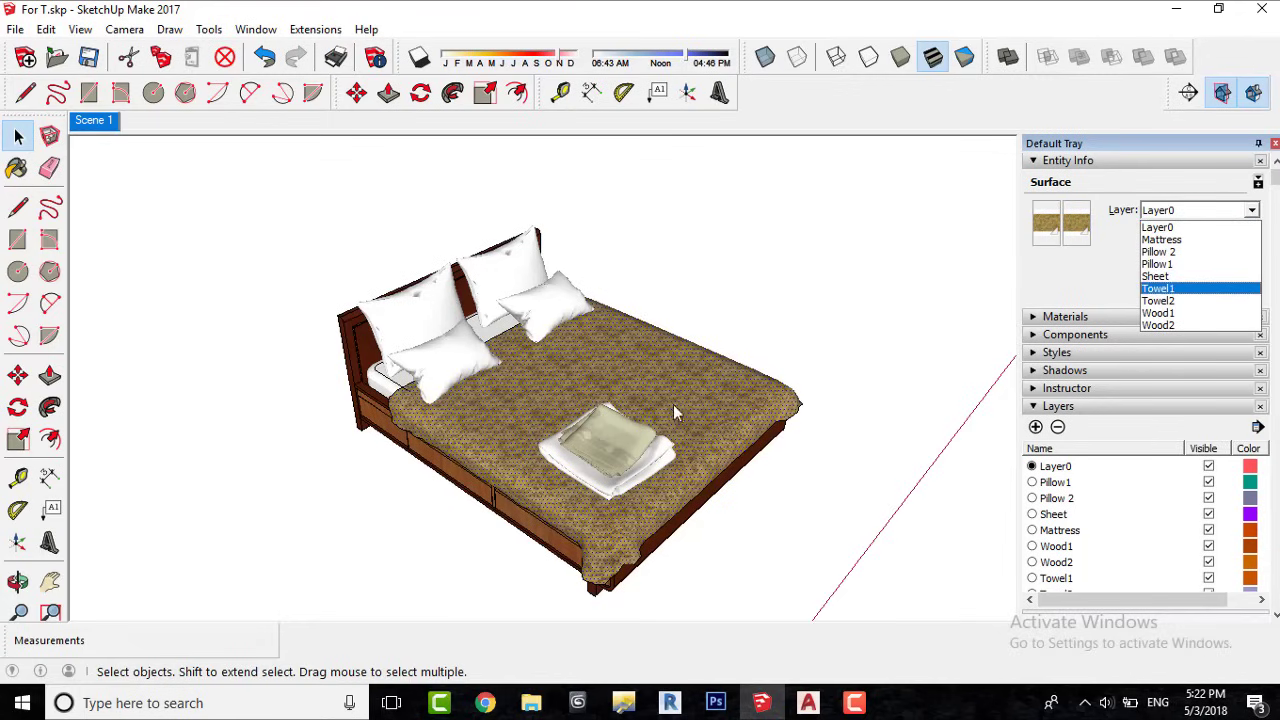
{"action": "left_click", "coordinate": [1156, 277]}
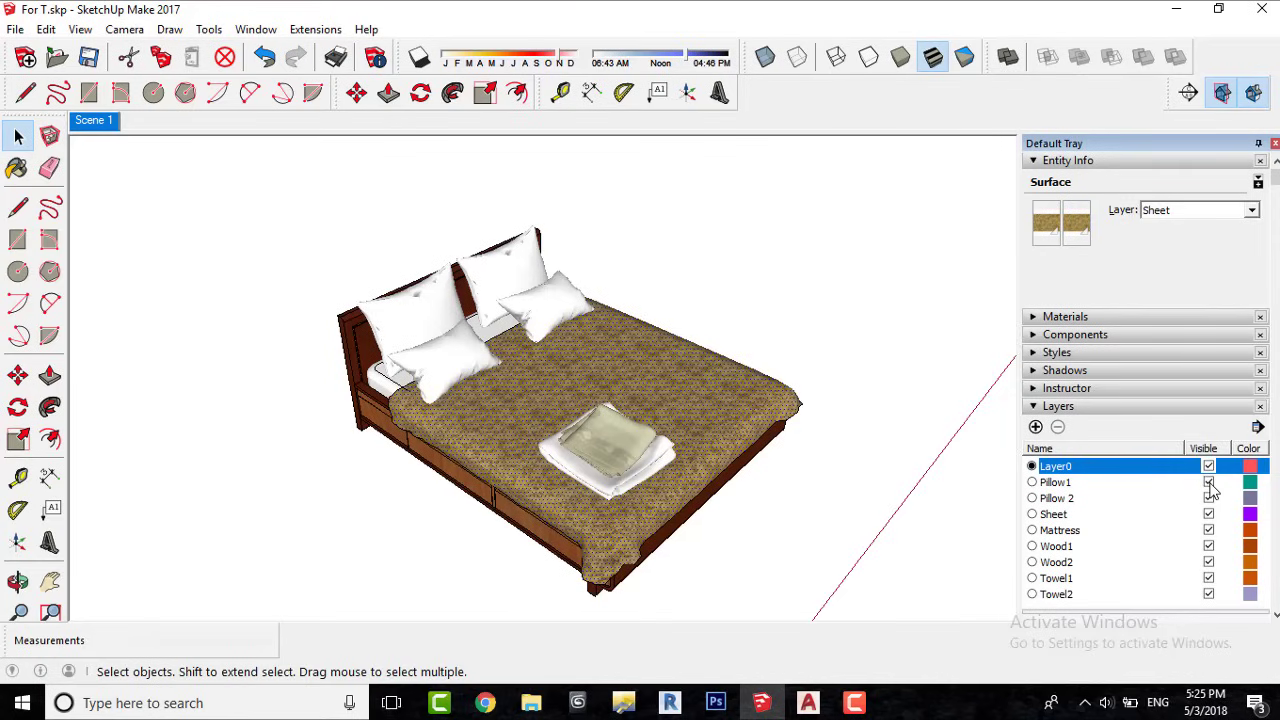
Hide every layer except Layer0, from Pillow1 down to Towel2.
{"action": "left_click", "coordinate": [1209, 482]}
{"action": "left_click", "coordinate": [1210, 499]}
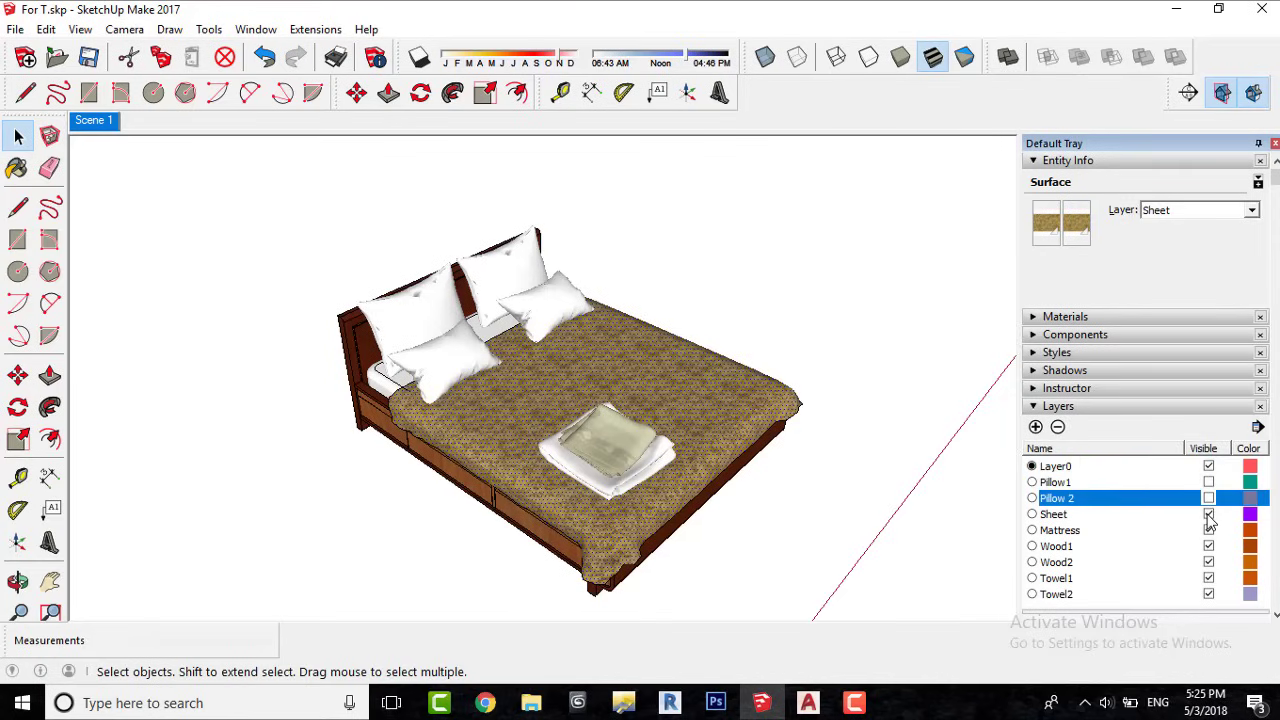
{"action": "left_click", "coordinate": [1209, 514]}
{"action": "left_click", "coordinate": [1209, 530]}
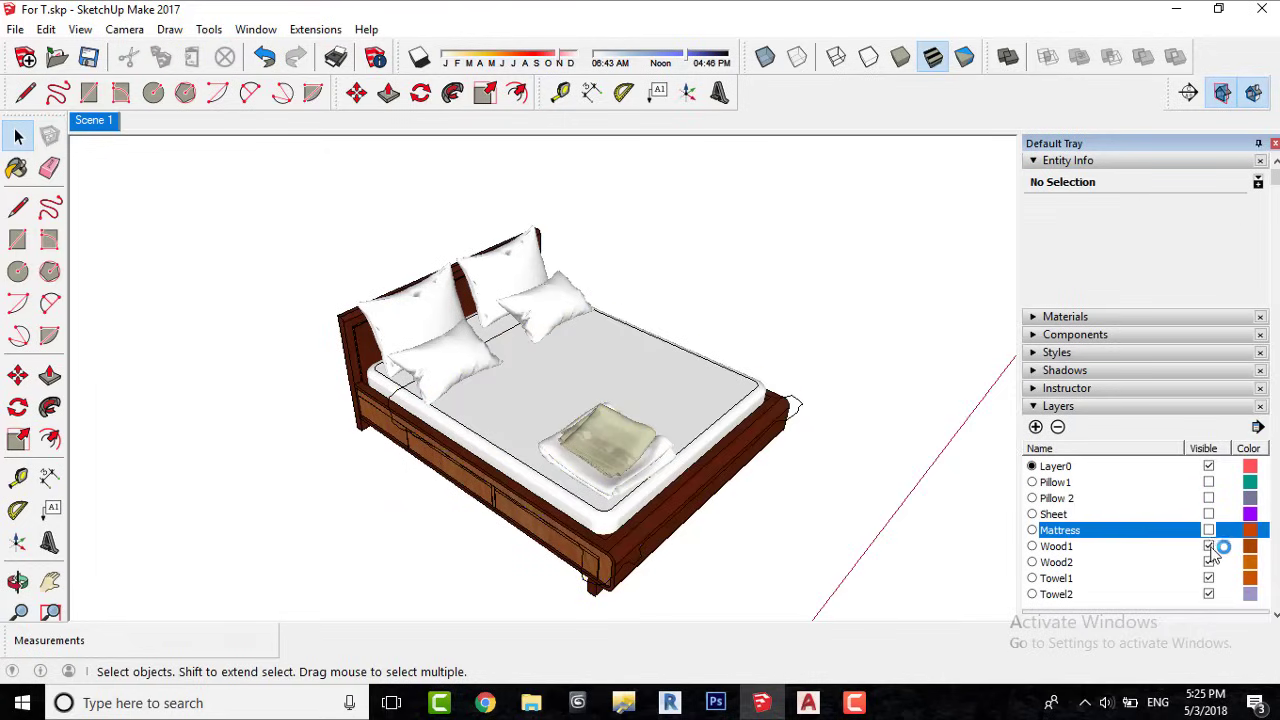
{"action": "left_click", "coordinate": [1209, 562]}
{"action": "left_click", "coordinate": [1209, 546]}
{"action": "left_click", "coordinate": [1209, 578]}
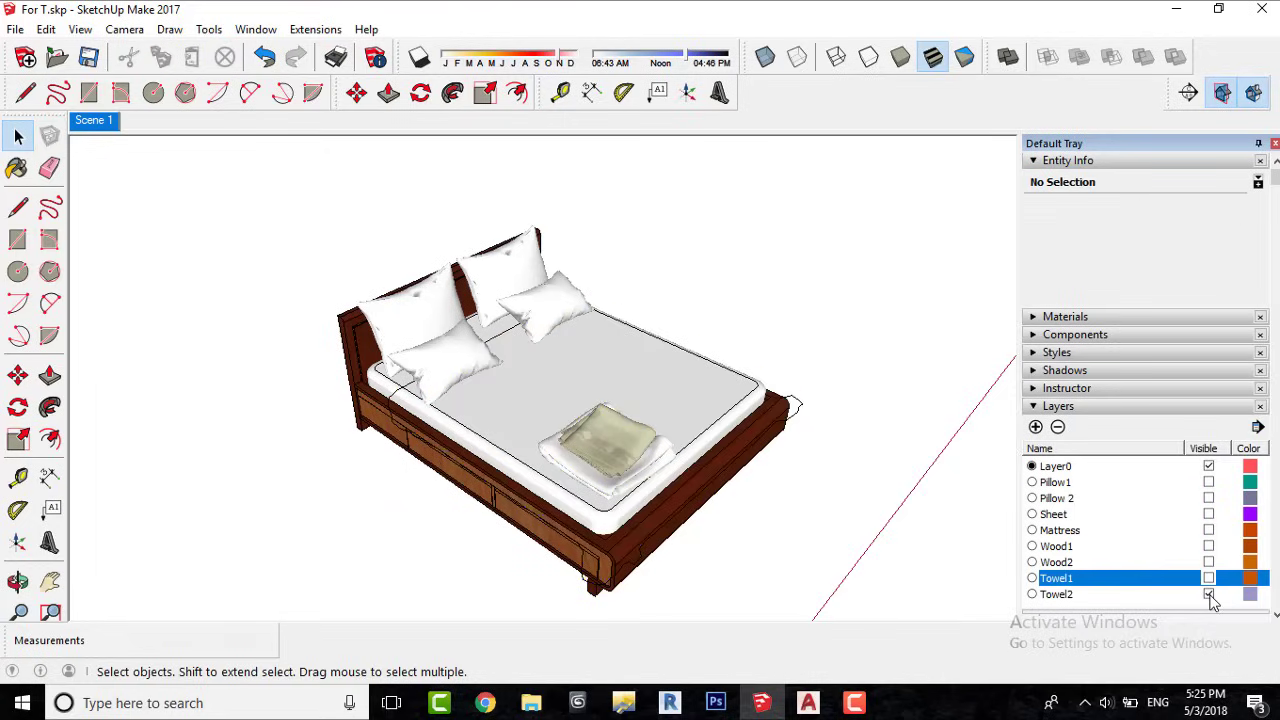
{"action": "left_click", "coordinate": [1209, 594]}
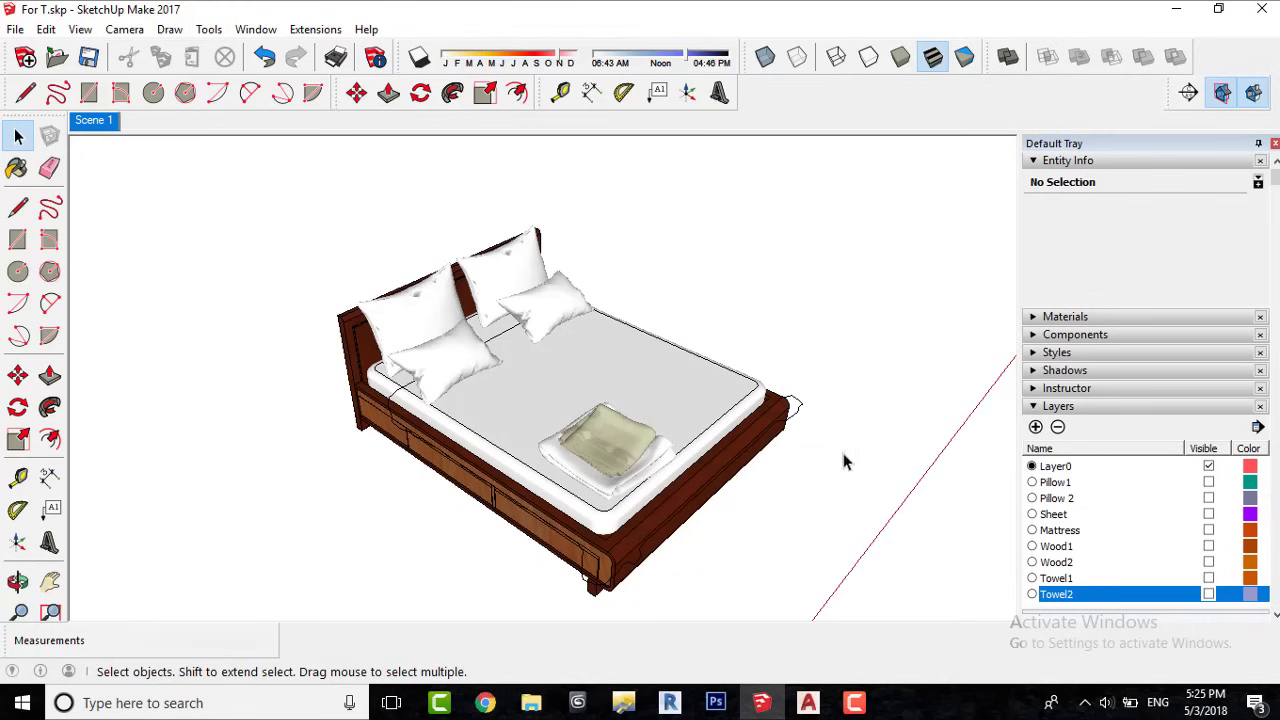
Select all faces with the bed frame's dark wood material and assign them to the Wood1 layer.
{"action": "right_click", "coordinate": [768, 430]}
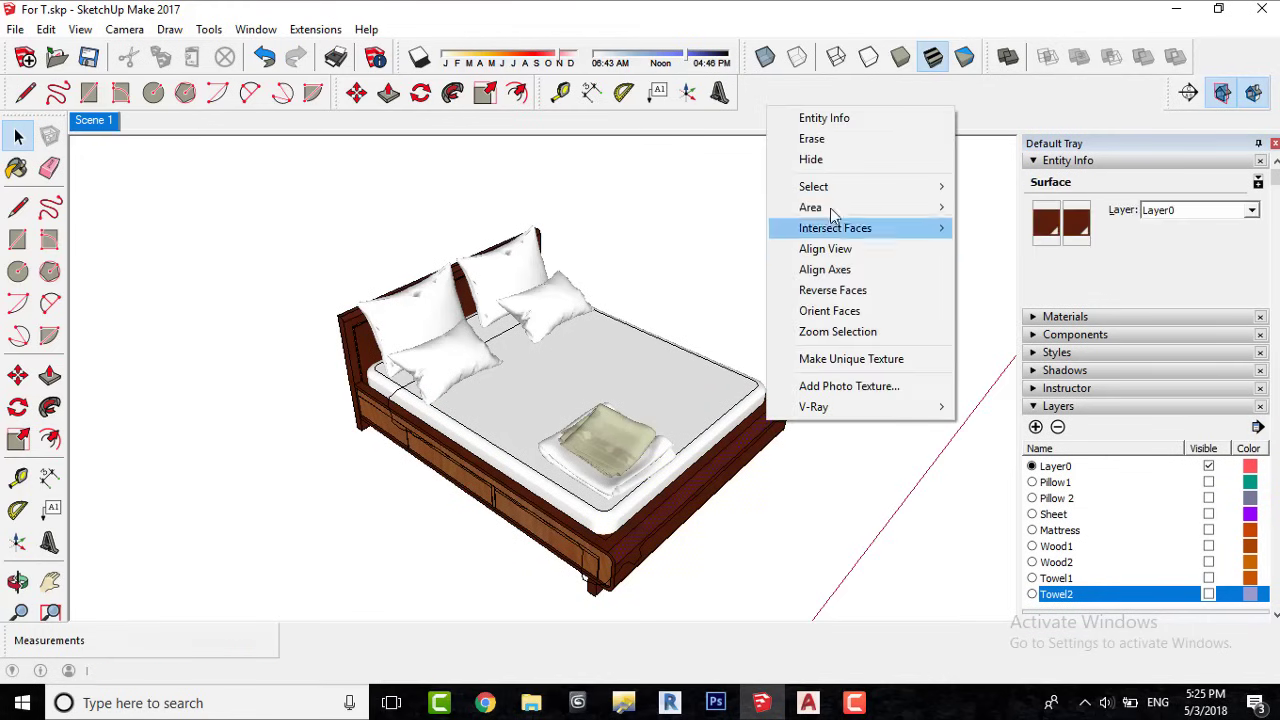
{"action": "mouse_move", "coordinate": [880, 186]}
{"action": "left_click", "coordinate": [1008, 270]}
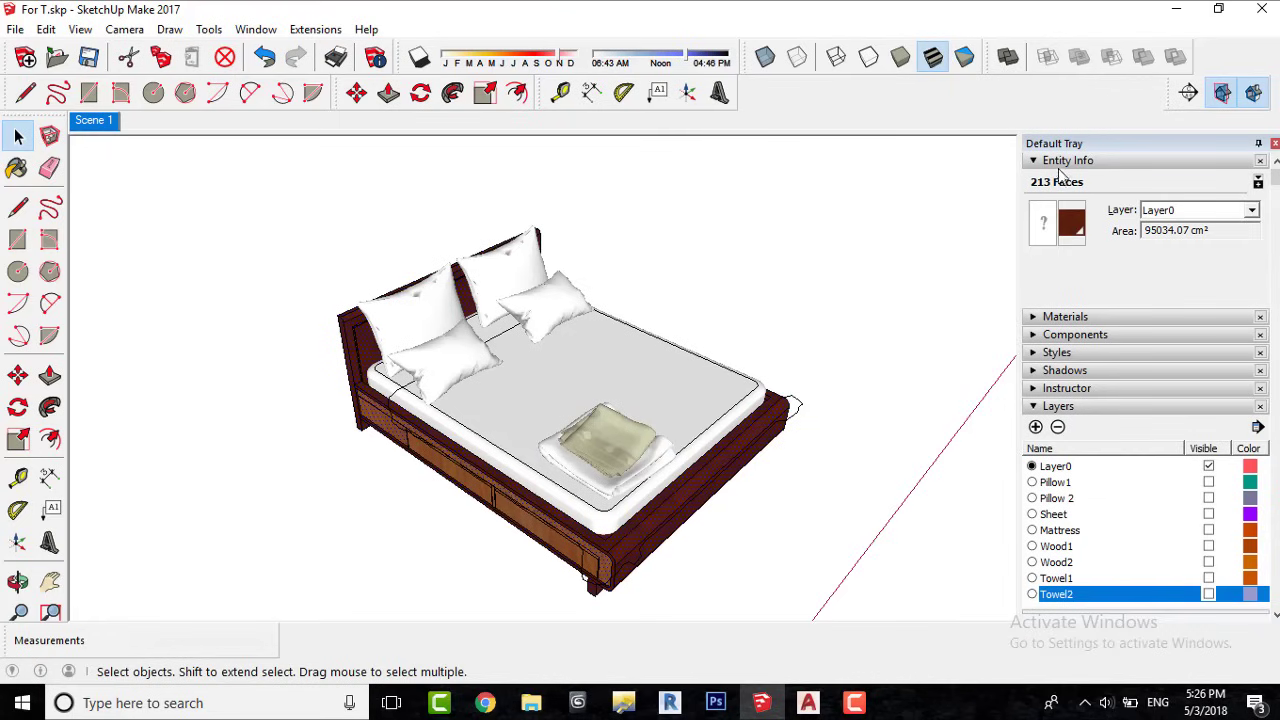
{"action": "left_click", "coordinate": [1250, 210]}
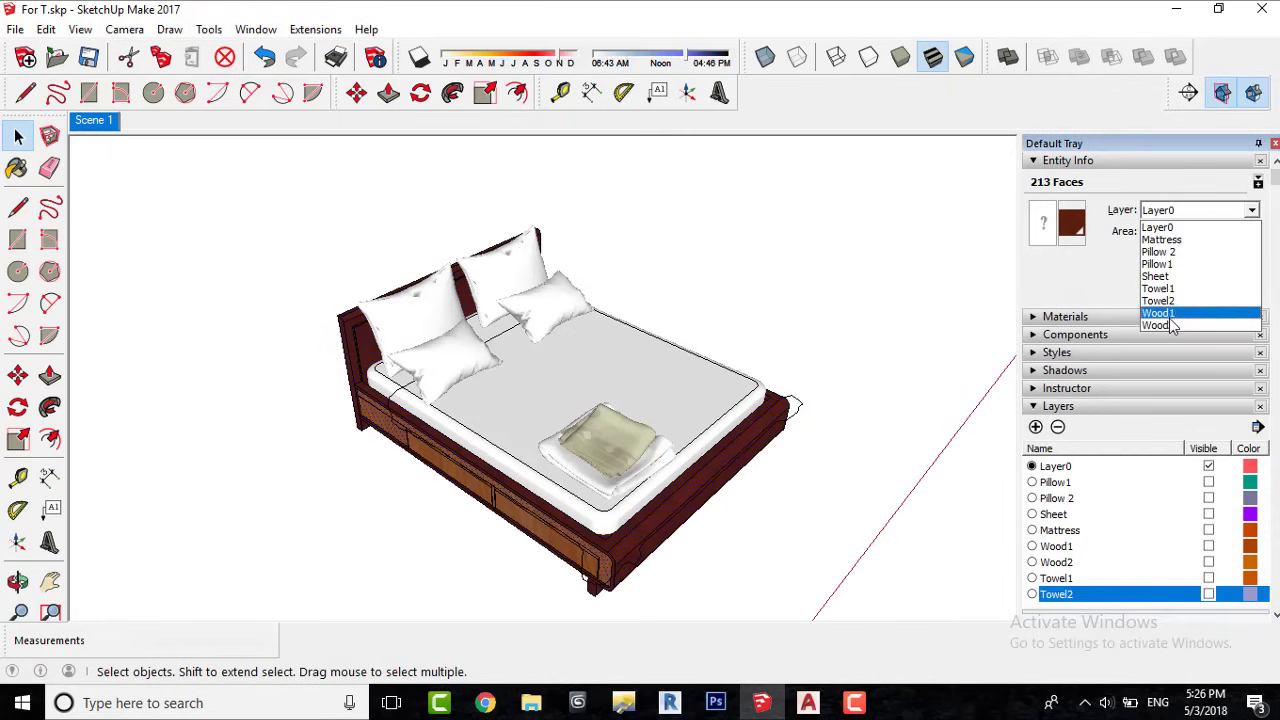
{"action": "left_click", "coordinate": [1163, 324]}
Select all faces with the drawer fronts' lighter wood material and assign them to the Wood2 layer.
{"action": "scroll", "coordinate": [519, 565], "scroll_direction": "up", "scroll_amount": 5}
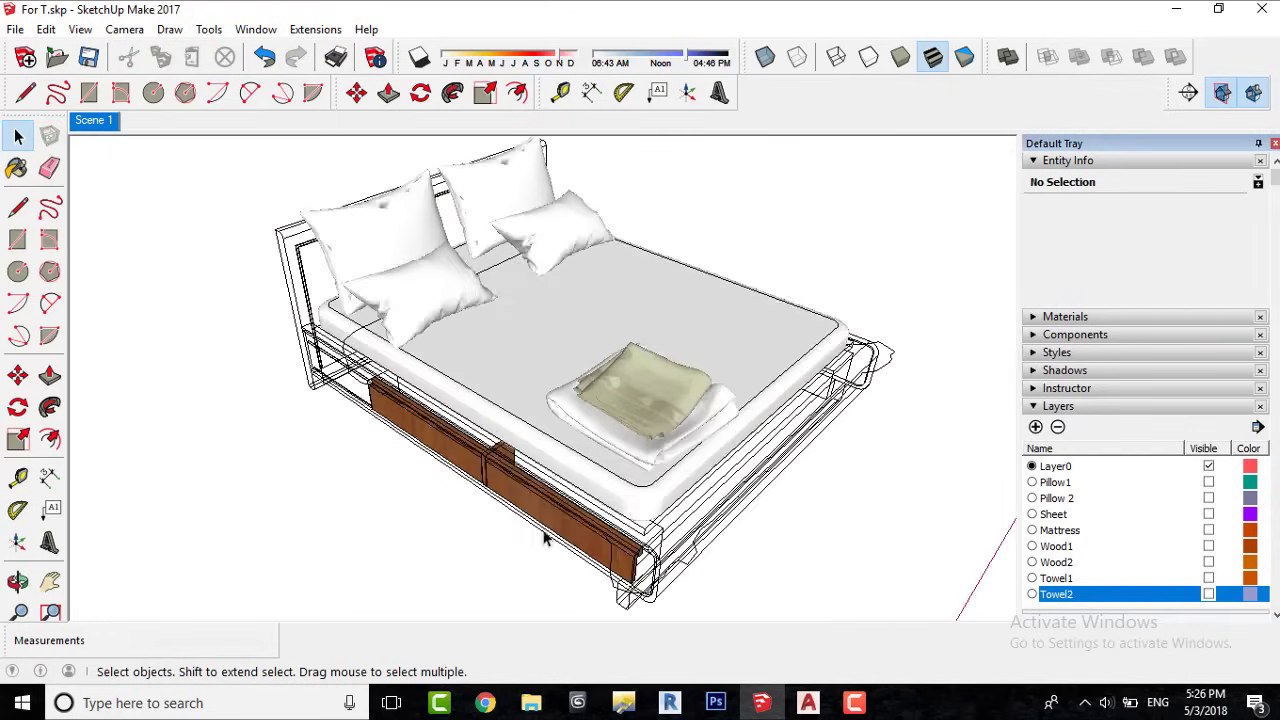
{"action": "right_click", "coordinate": [535, 492]}
{"action": "mouse_move", "coordinate": [650, 234]}
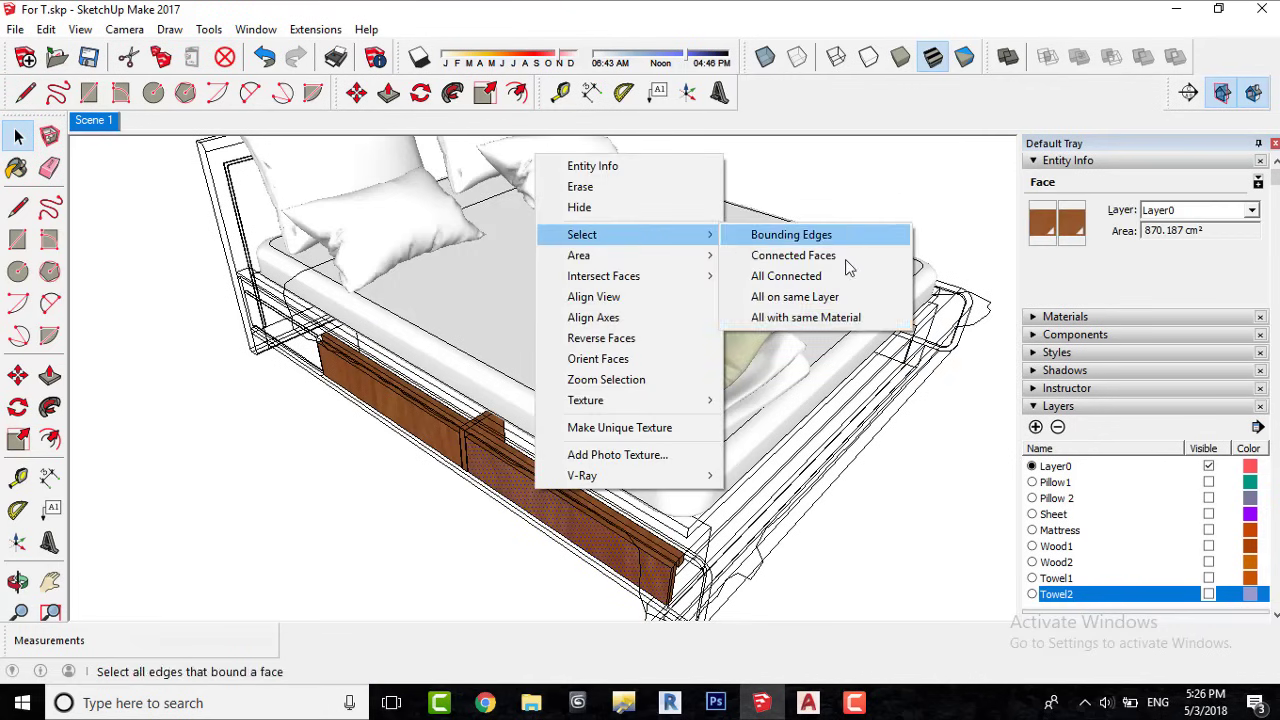
{"action": "left_click", "coordinate": [860, 317]}
{"action": "left_click", "coordinate": [1252, 212]}
{"action": "left_click", "coordinate": [1180, 322]}
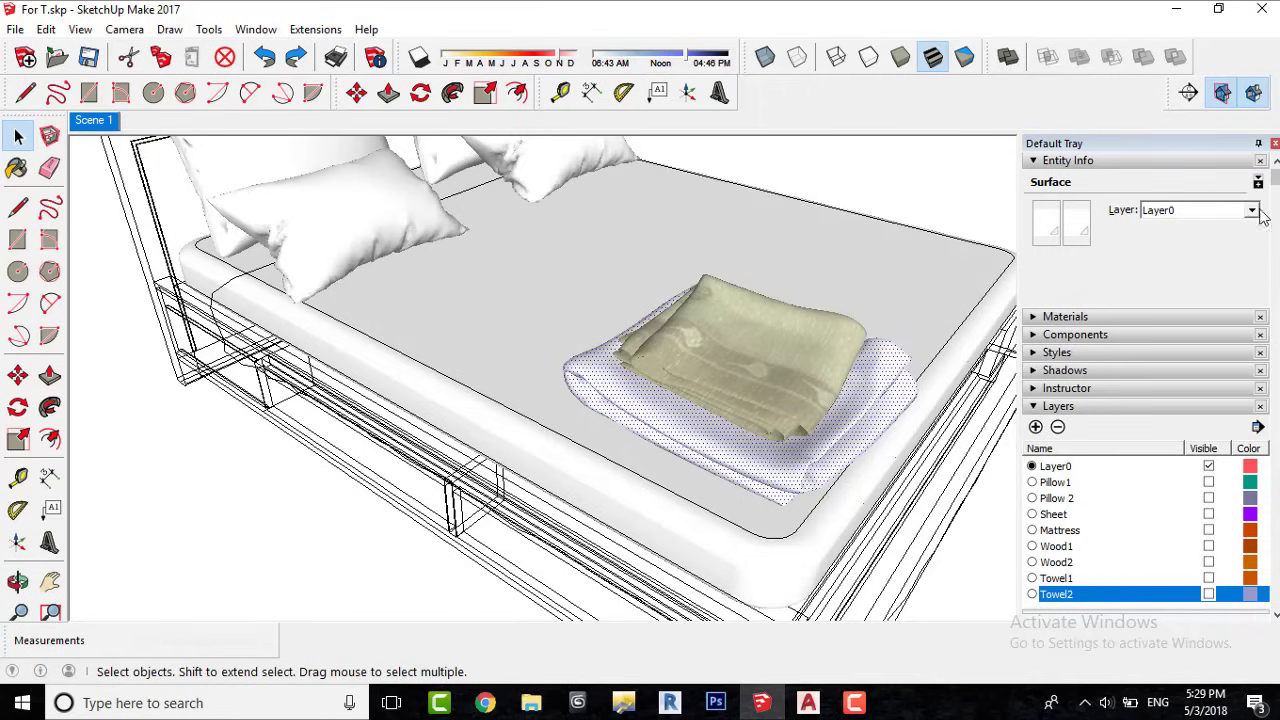
Assign the white folded towel to the Towel1 layer and change the layer of the beige towel on top.
{"action": "left_click", "coordinate": [1252, 210]}
{"action": "left_click", "coordinate": [1195, 288]}
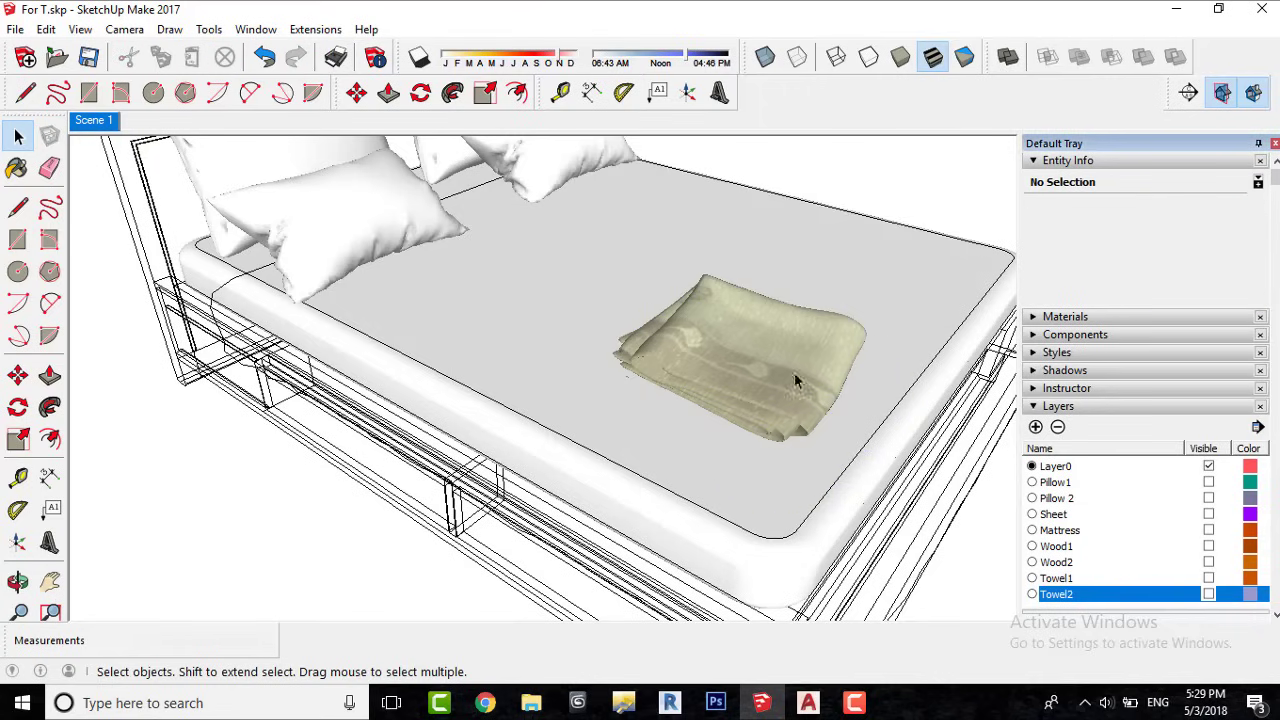
{"action": "left_click", "coordinate": [760, 360]}
{"action": "left_click", "coordinate": [1252, 210]}
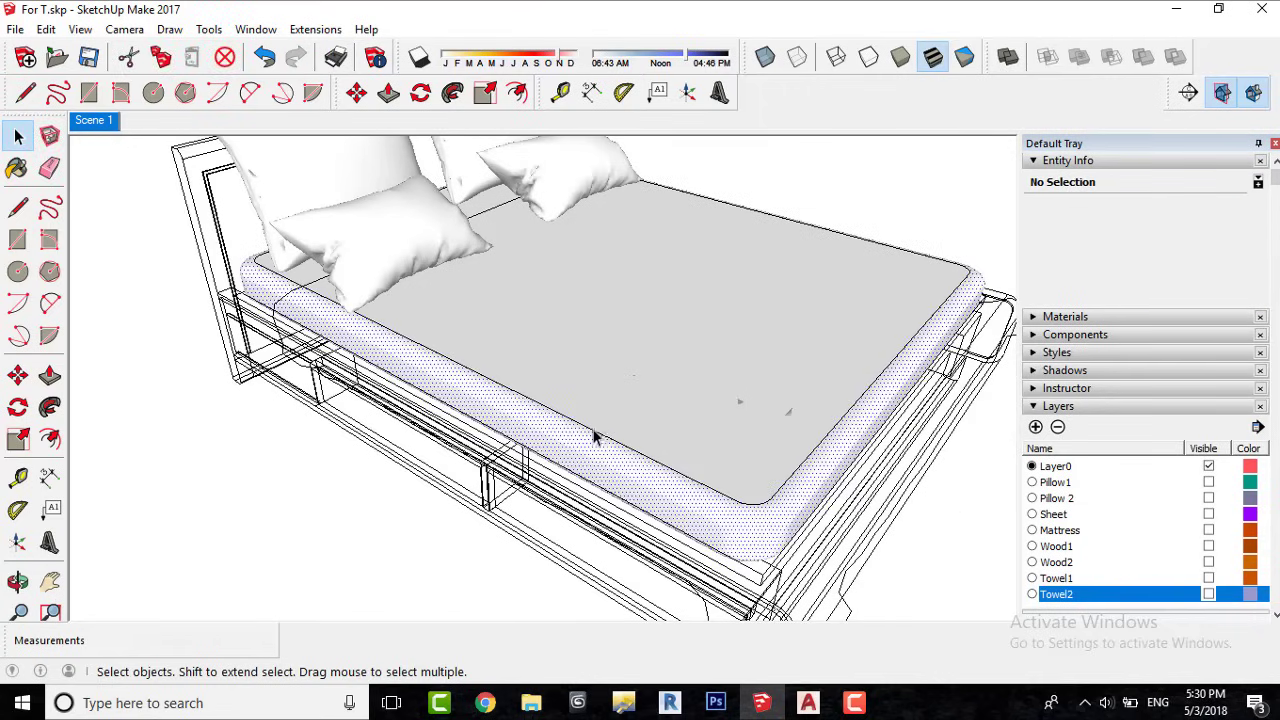
Select the mattress's connected top and side faces and assign them to the Mattress layer.
{"action": "triple_click", "coordinate": [566, 309]}
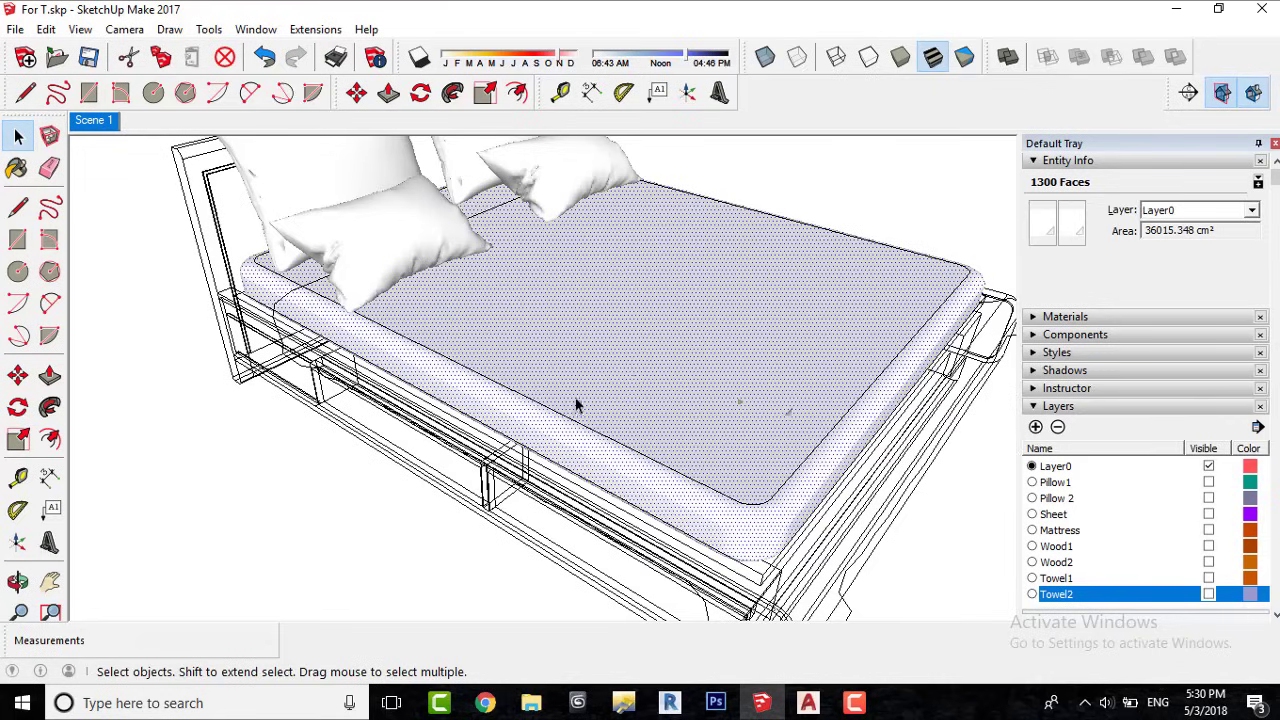
{"action": "left_click", "coordinate": [1252, 210]}
{"action": "left_click", "coordinate": [1195, 248]}
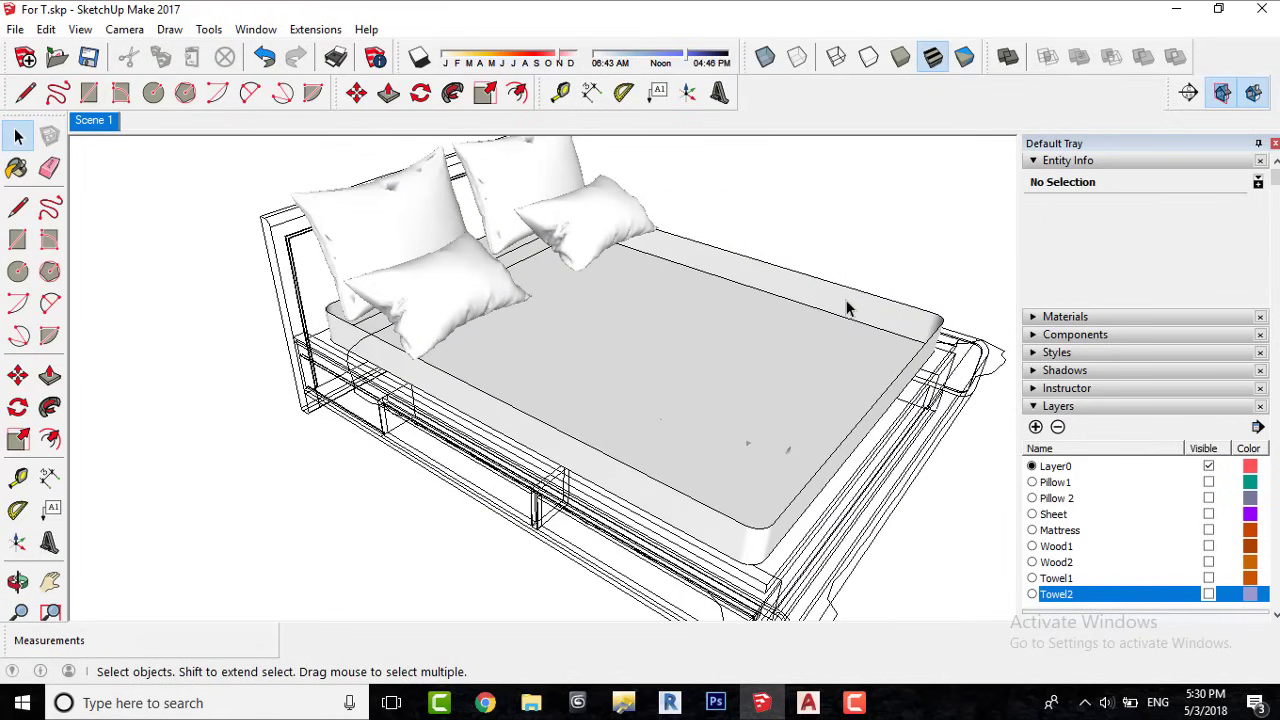
Select the mattress's remaining connected faces and put them on the Mattress layer as well.
{"action": "triple_click", "coordinate": [846, 308]}
{"action": "left_click", "coordinate": [1252, 210]}
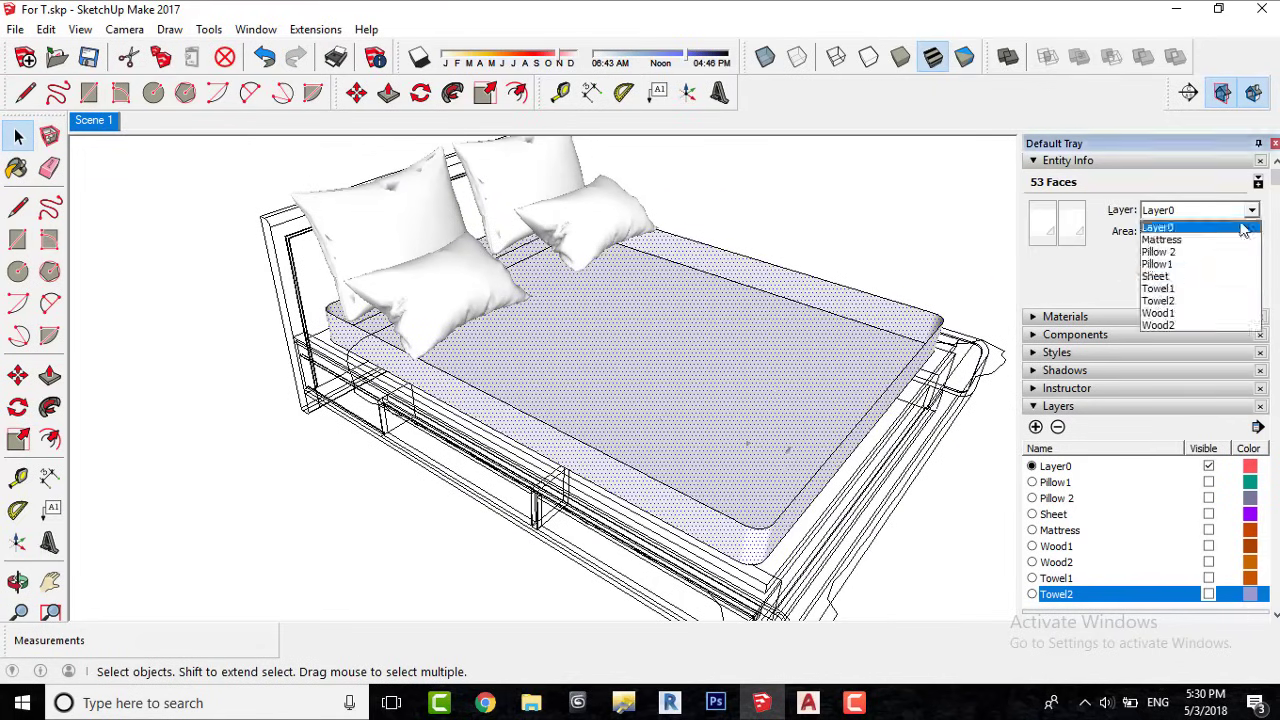
{"action": "left_click", "coordinate": [1160, 274]}
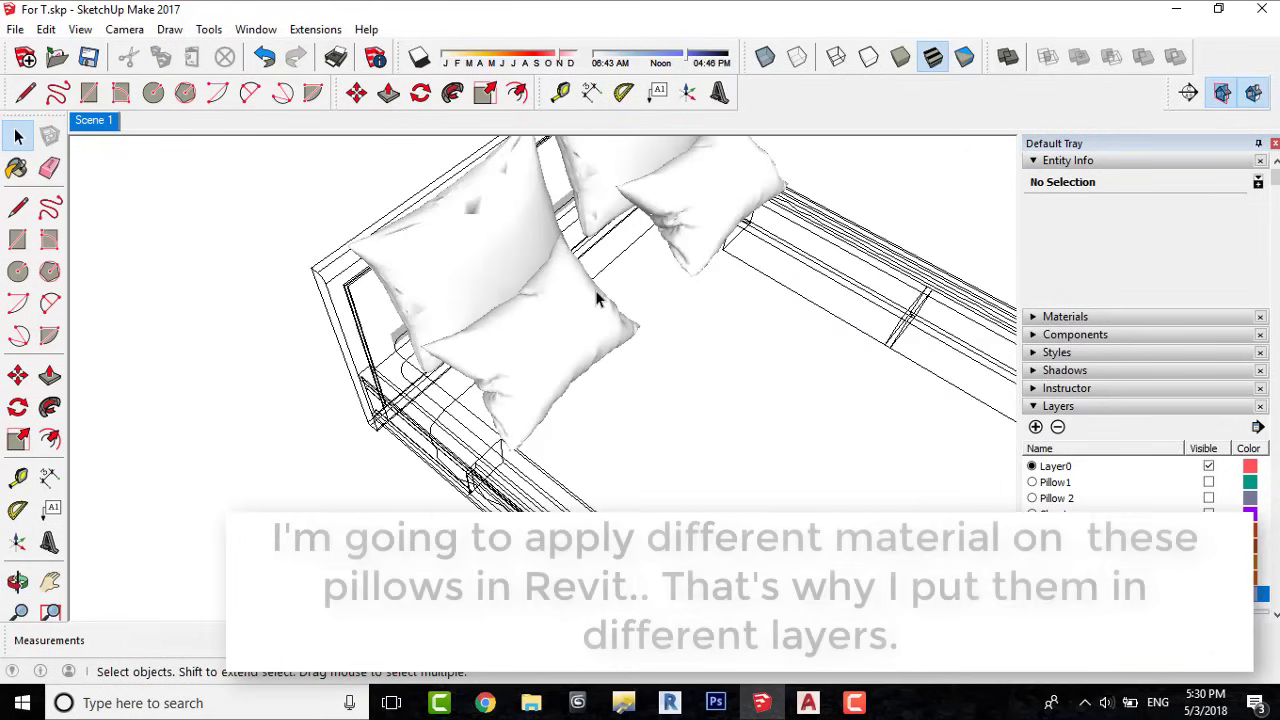
Assign the two small front pillows to the Pillow1 layer and the two large rear pillows to the Pillow 2 layer.
{"action": "triple_click", "coordinate": [597, 300]}
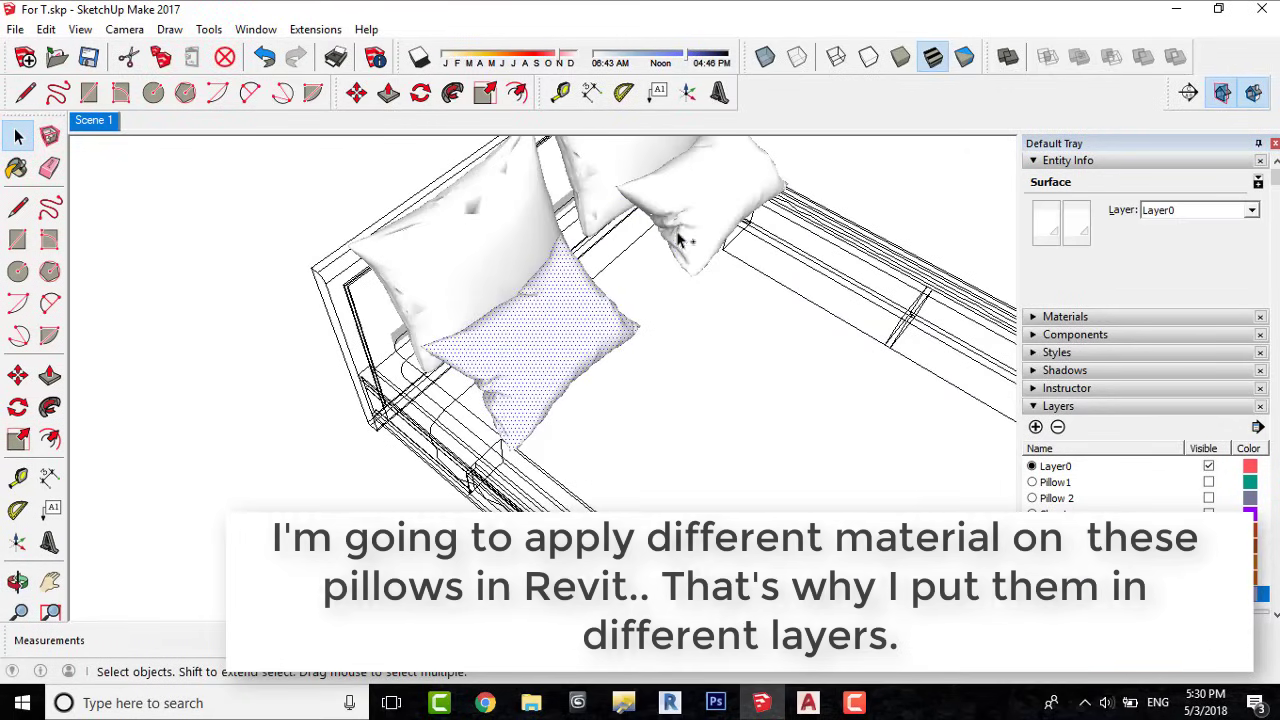
{"action": "left_click", "coordinate": [1252, 210]}
{"action": "left_click", "coordinate": [1160, 268]}
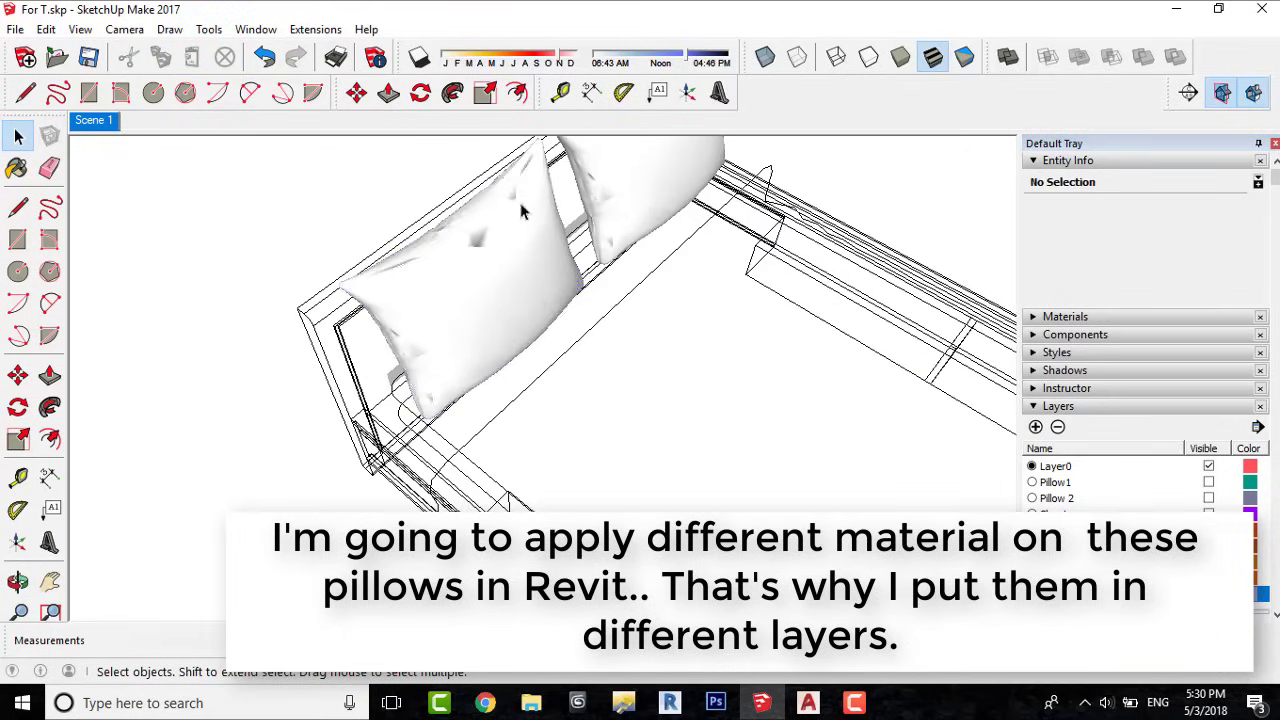
{"action": "triple_click", "coordinate": [470, 290]}
{"action": "left_click", "coordinate": [1252, 210]}
{"action": "left_click", "coordinate": [1186, 253]}
Select the narrow leftover face at the headboard end of the mattress and change its layer.
{"action": "middle_click_drag", "start_coordinate": [700, 330], "coordinate": [451, 377]}
{"action": "left_click", "coordinate": [451, 377]}
{"action": "left_click", "coordinate": [1252, 210]}
{"action": "left_click", "coordinate": [914, 218]}
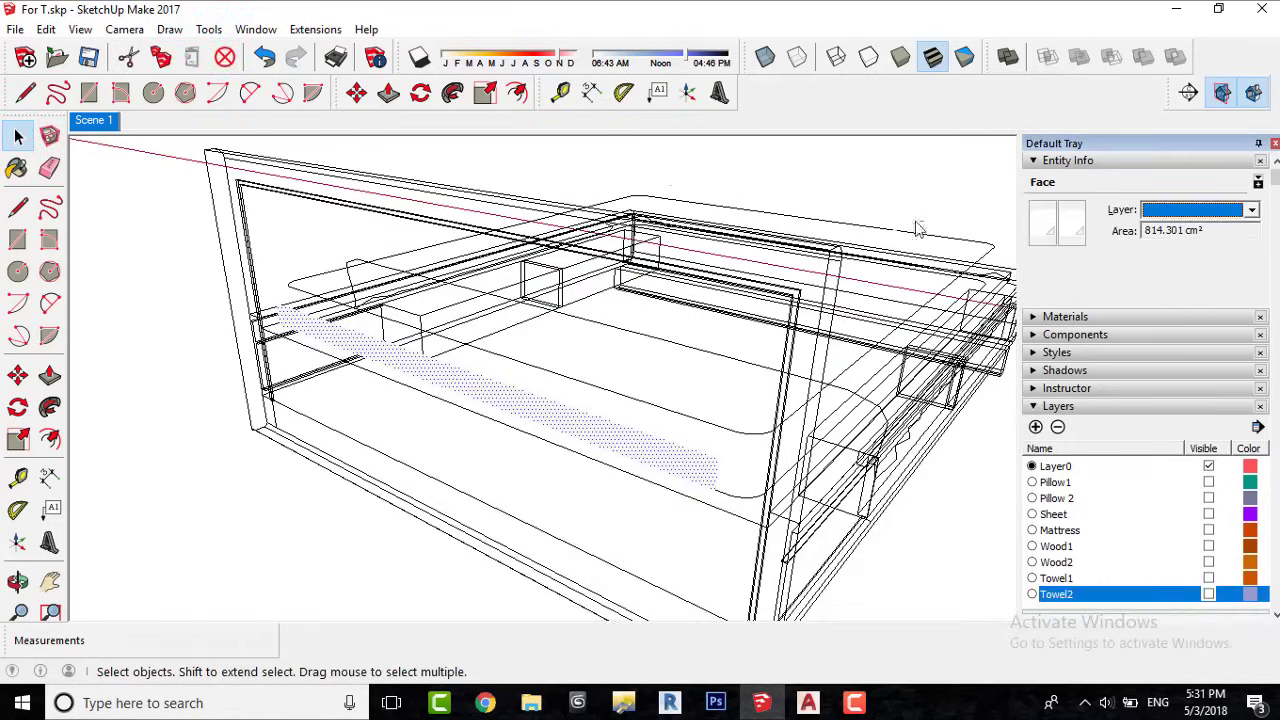
{"action": "left_click", "coordinate": [914, 218]}
Make the Towel, Wood, Mattress, Sheet and Pillow layers visible again and collapse the layer list.
{"action": "scroll", "coordinate": [914, 218], "scroll_direction": "down", "scroll_amount": 10}
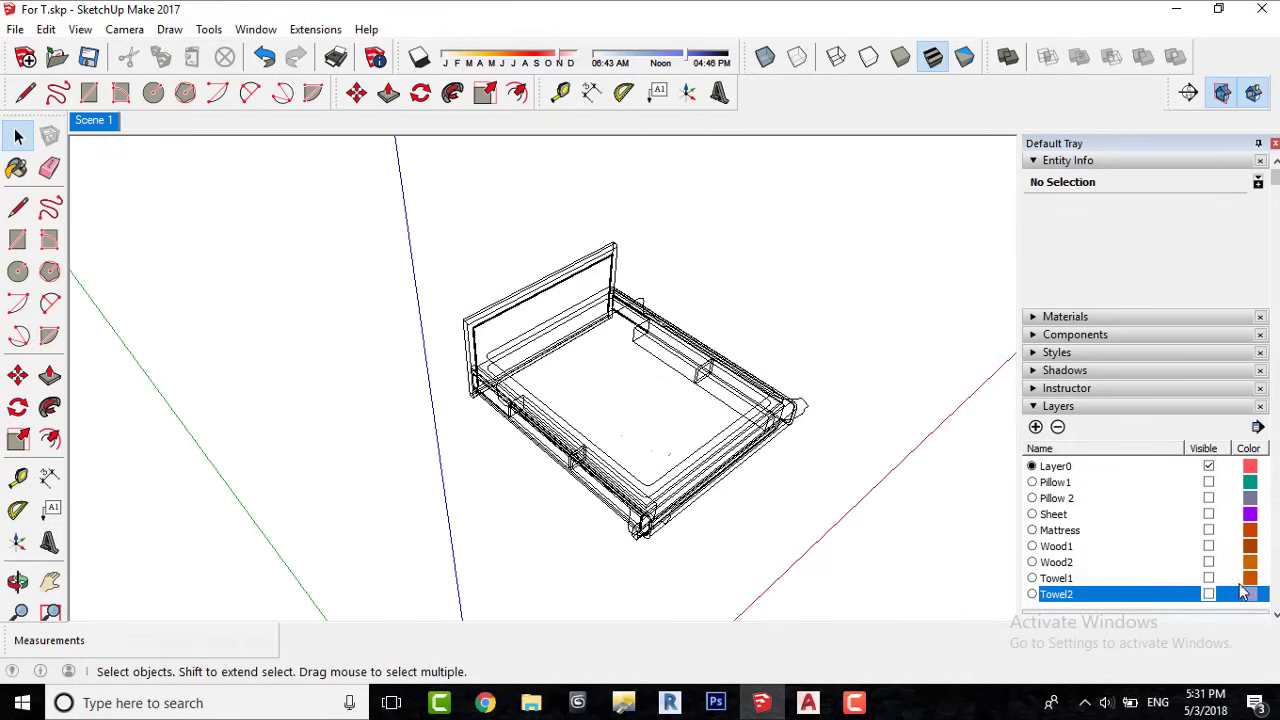
{"action": "left_click", "coordinate": [1208, 578]}
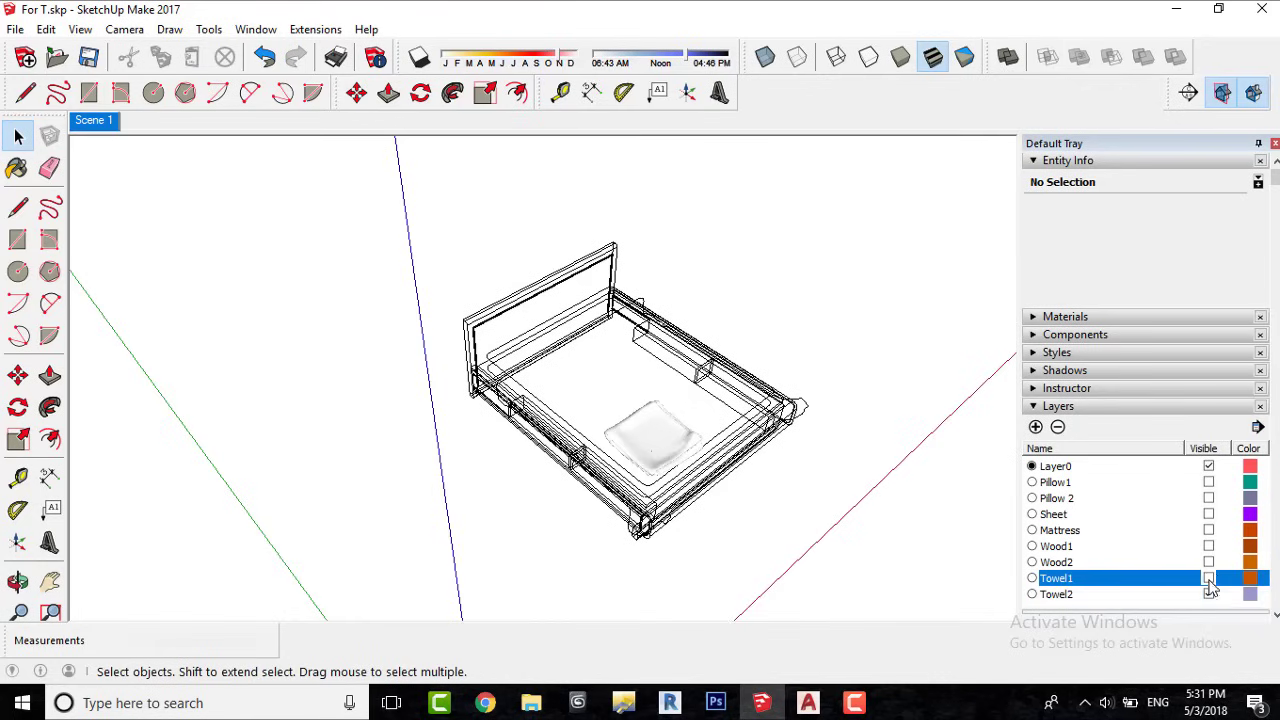
{"action": "left_click", "coordinate": [1208, 562]}
{"action": "left_click", "coordinate": [1208, 546]}
{"action": "left_click", "coordinate": [1208, 530]}
{"action": "left_click", "coordinate": [1208, 514]}
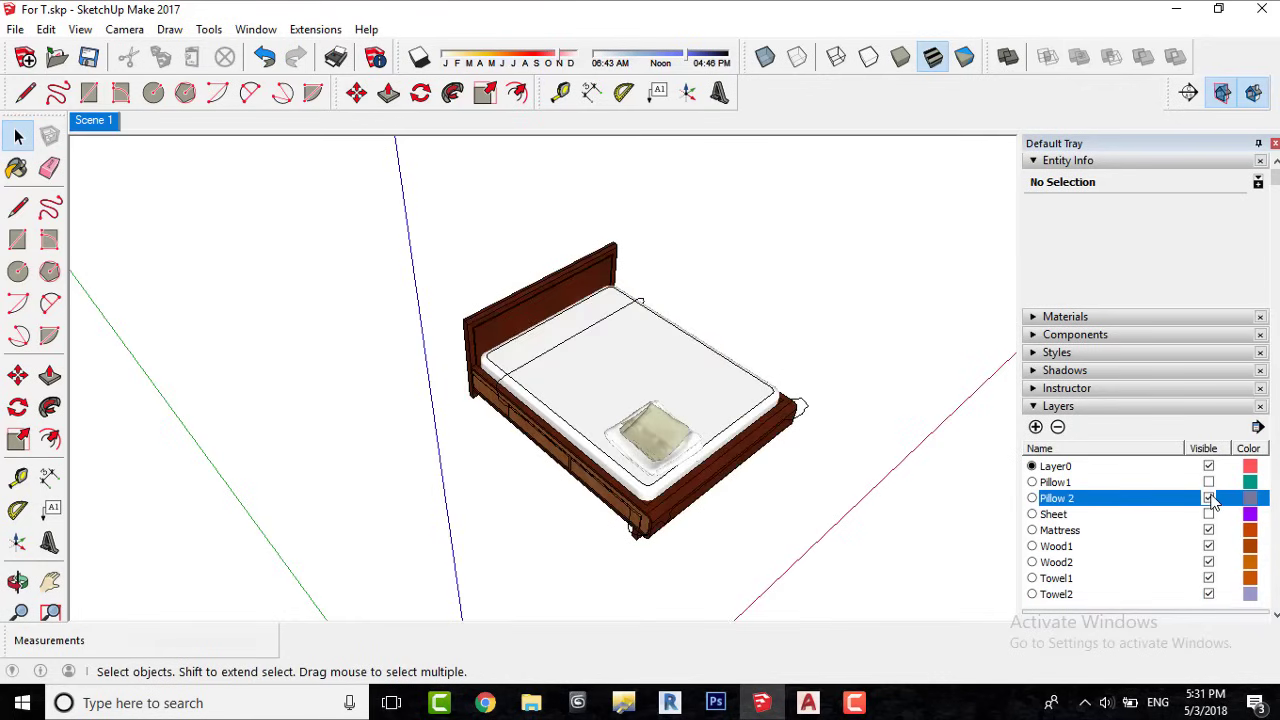
{"action": "left_click", "coordinate": [1208, 482]}
{"action": "left_click", "coordinate": [1208, 514]}
{"action": "left_click", "coordinate": [1208, 498]}
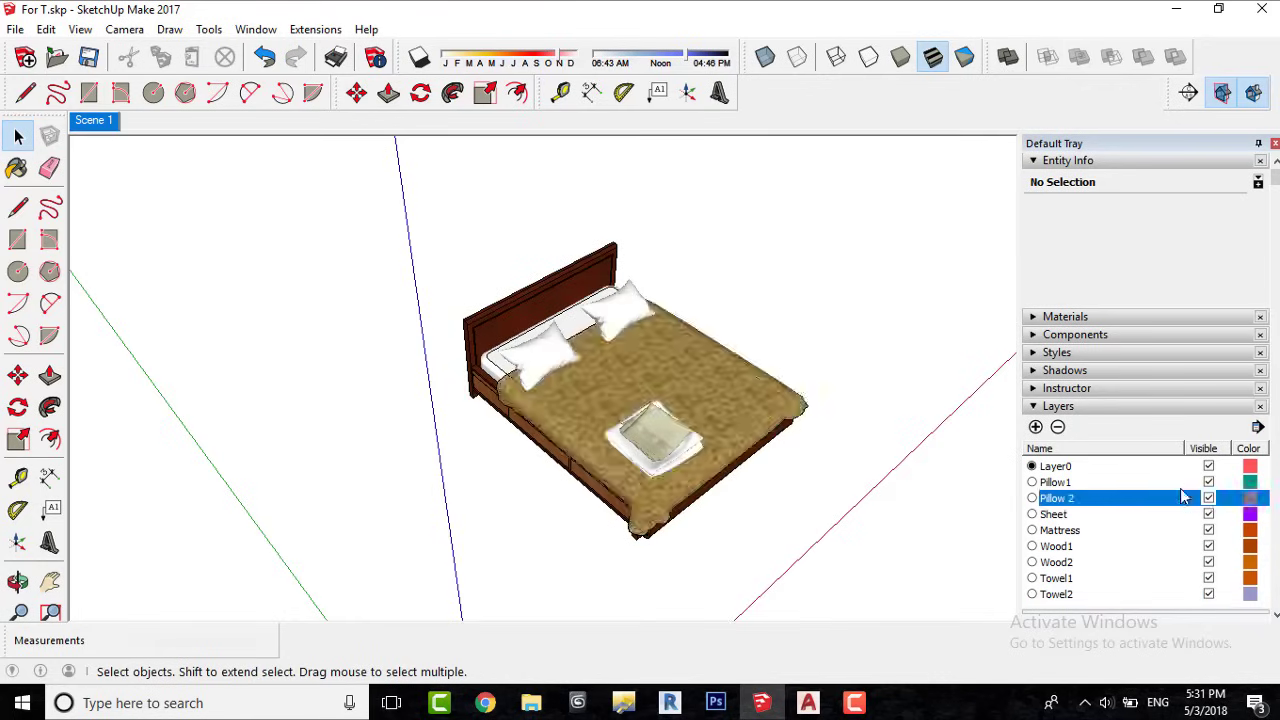
{"action": "left_click", "coordinate": [1034, 406]}
{"action": "scroll", "coordinate": [531, 502], "scroll_direction": "up", "scroll_amount": 2}
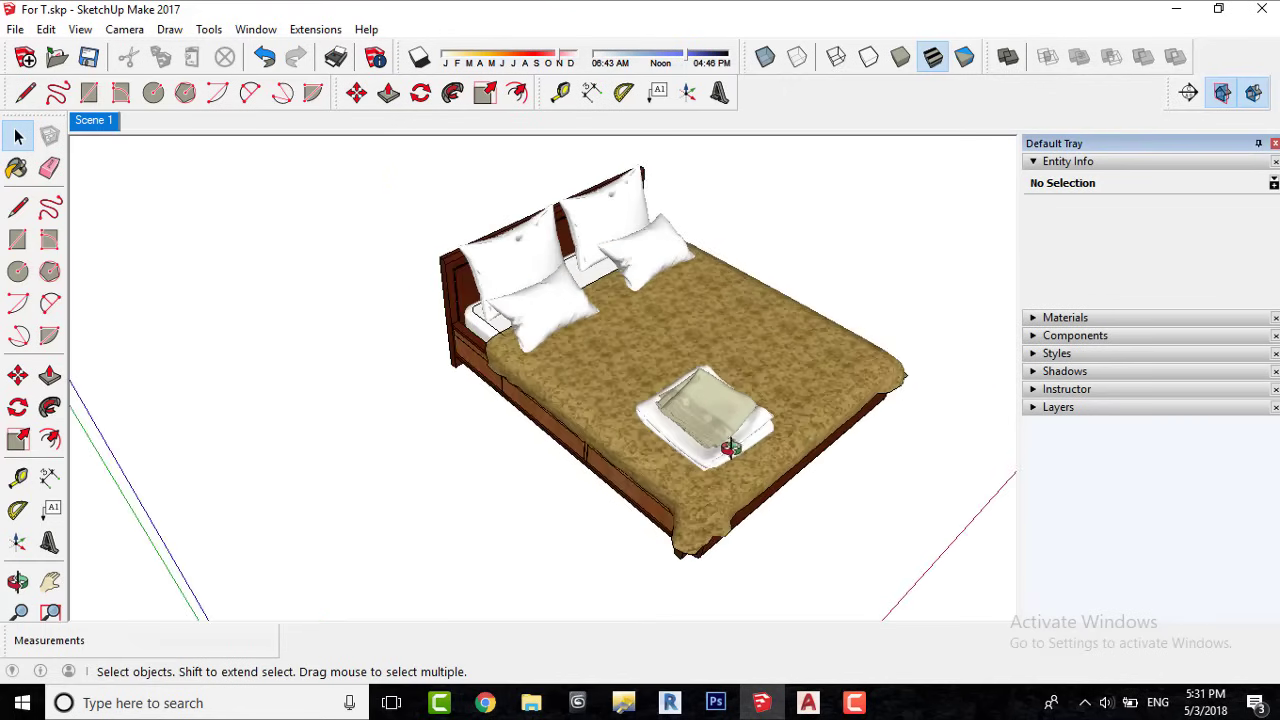
{"action": "middle_click_drag", "start_coordinate": [730, 448], "coordinate": [304, 420]}
{"action": "middle_click_drag", "start_coordinate": [250, 490], "coordinate": [777, 463]}
{"action": "scroll", "coordinate": [637, 483], "scroll_direction": "down", "scroll_amount": 2}
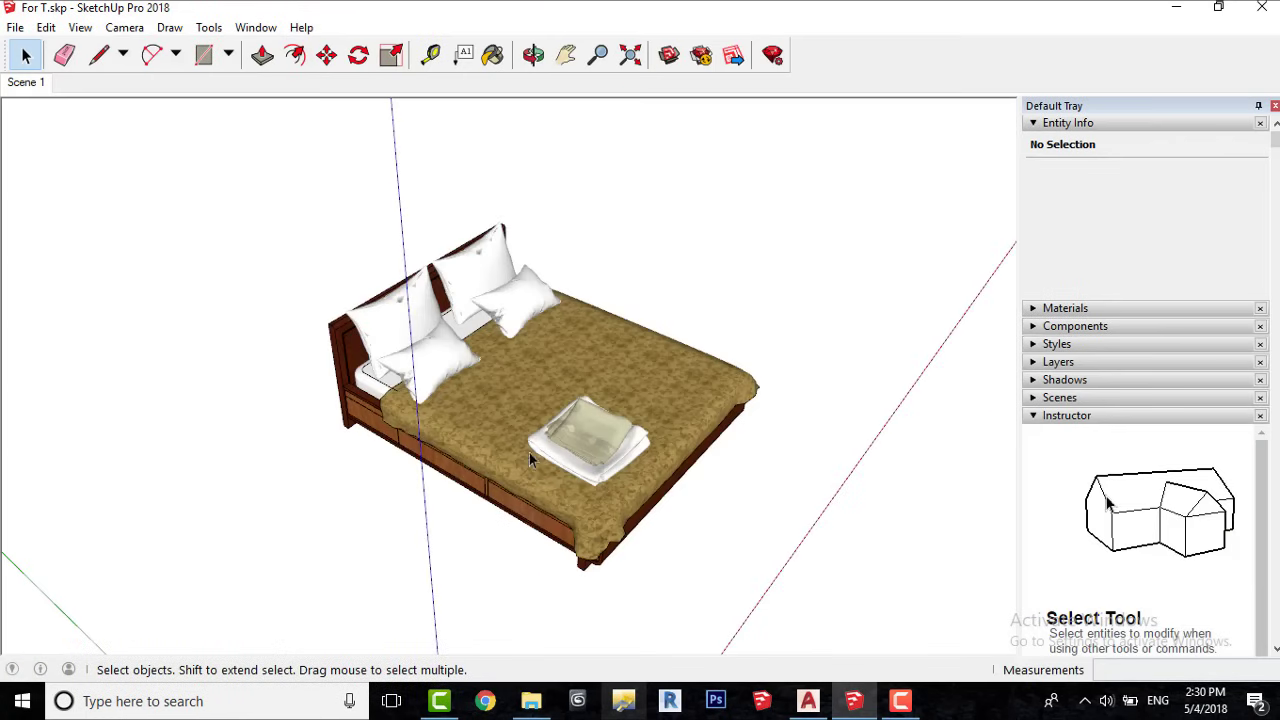
Show the materials used in the model and pick through the sheet fabric, ranjang_kayu2 and ranjang_kayu1.
{"action": "scroll", "coordinate": [529, 452], "scroll_direction": "up", "scroll_amount": 2}
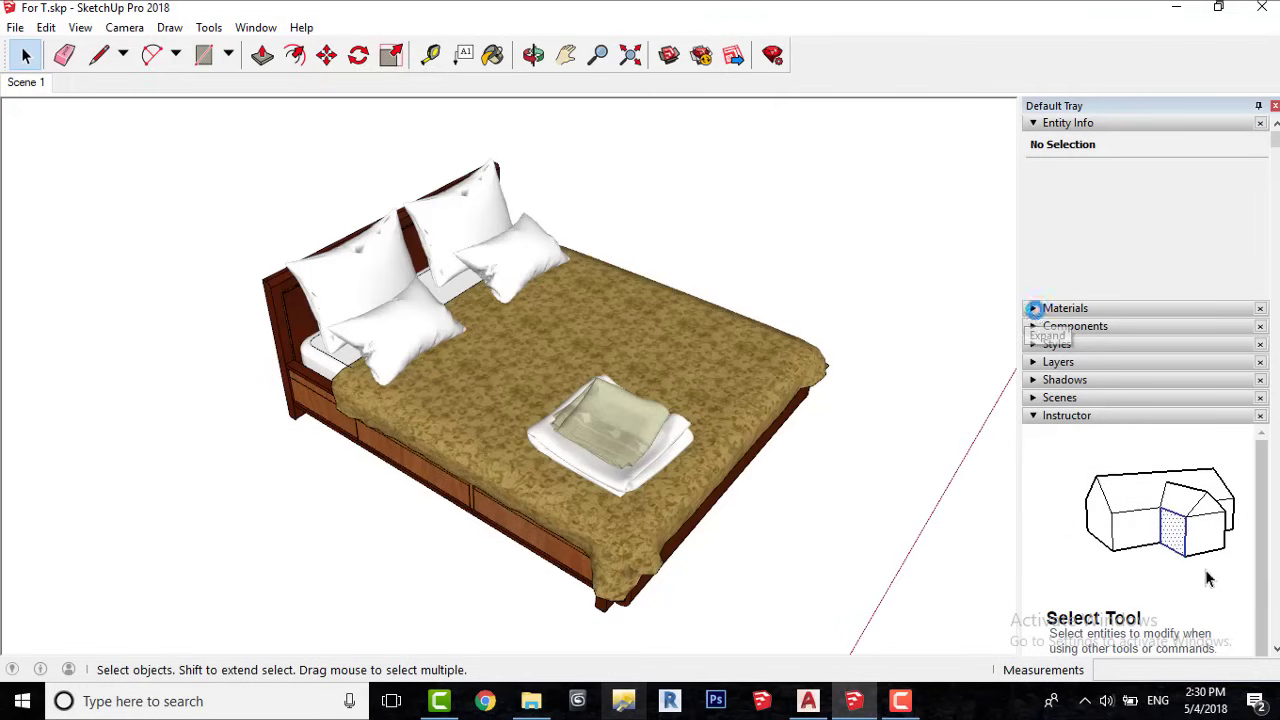
{"action": "left_click", "coordinate": [1035, 309]}
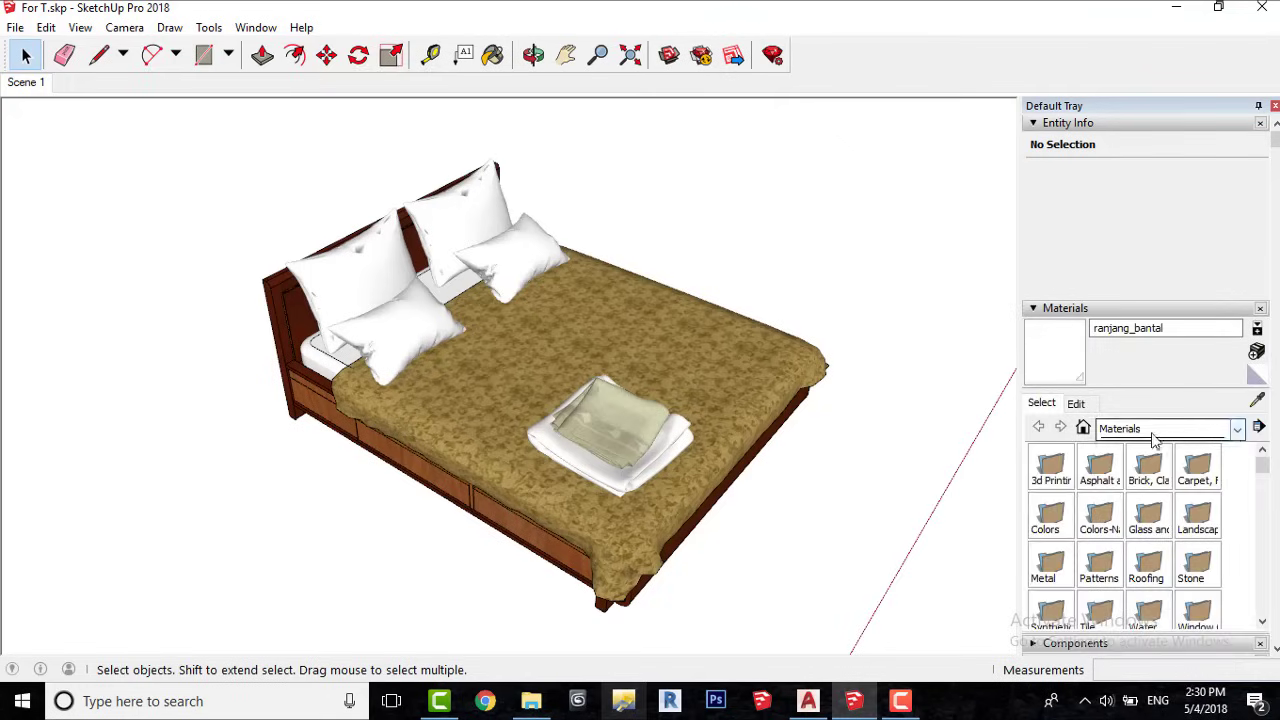
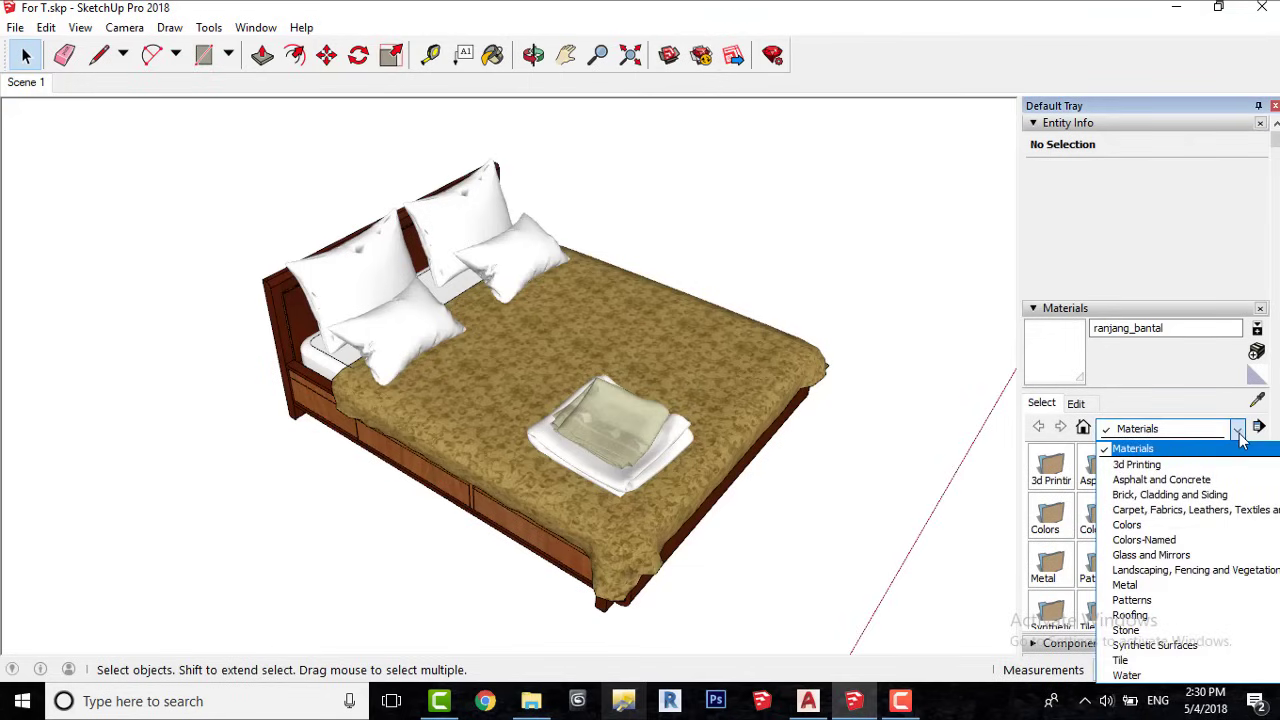
{"action": "scroll", "coordinate": [1238, 497], "scroll_direction": "up", "scroll_amount": 1}
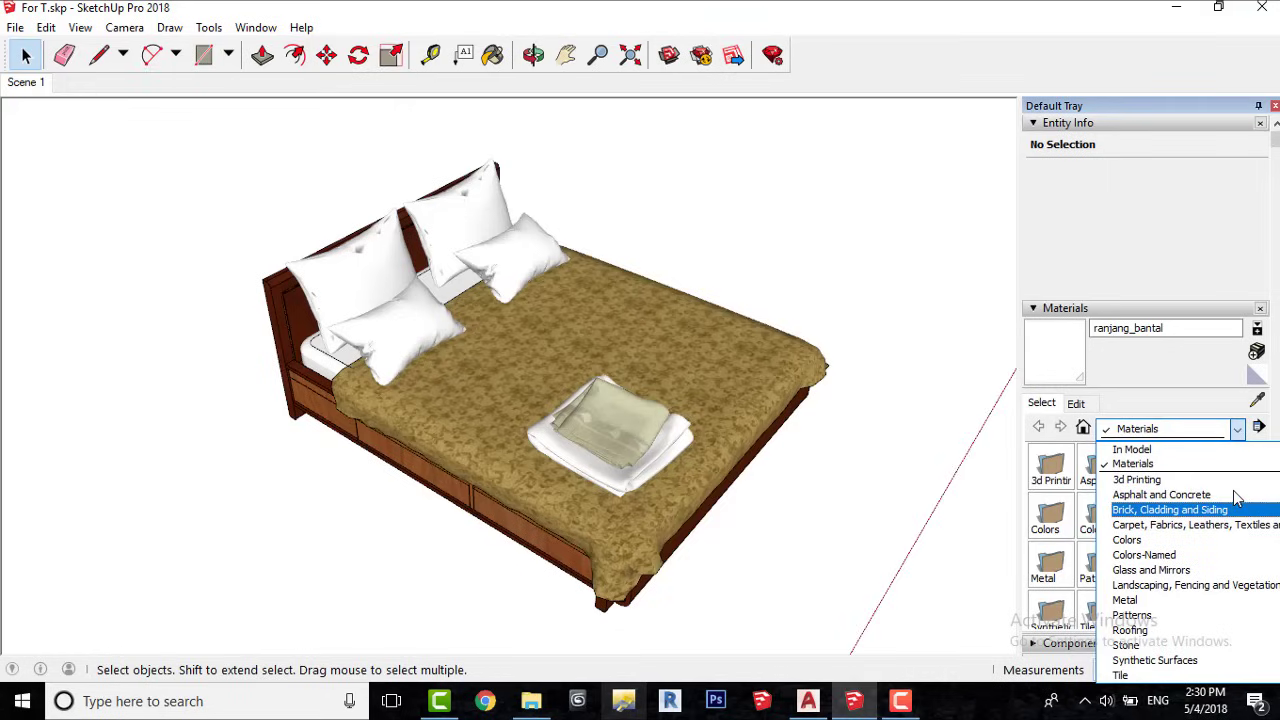
{"action": "left_click", "coordinate": [1148, 452]}
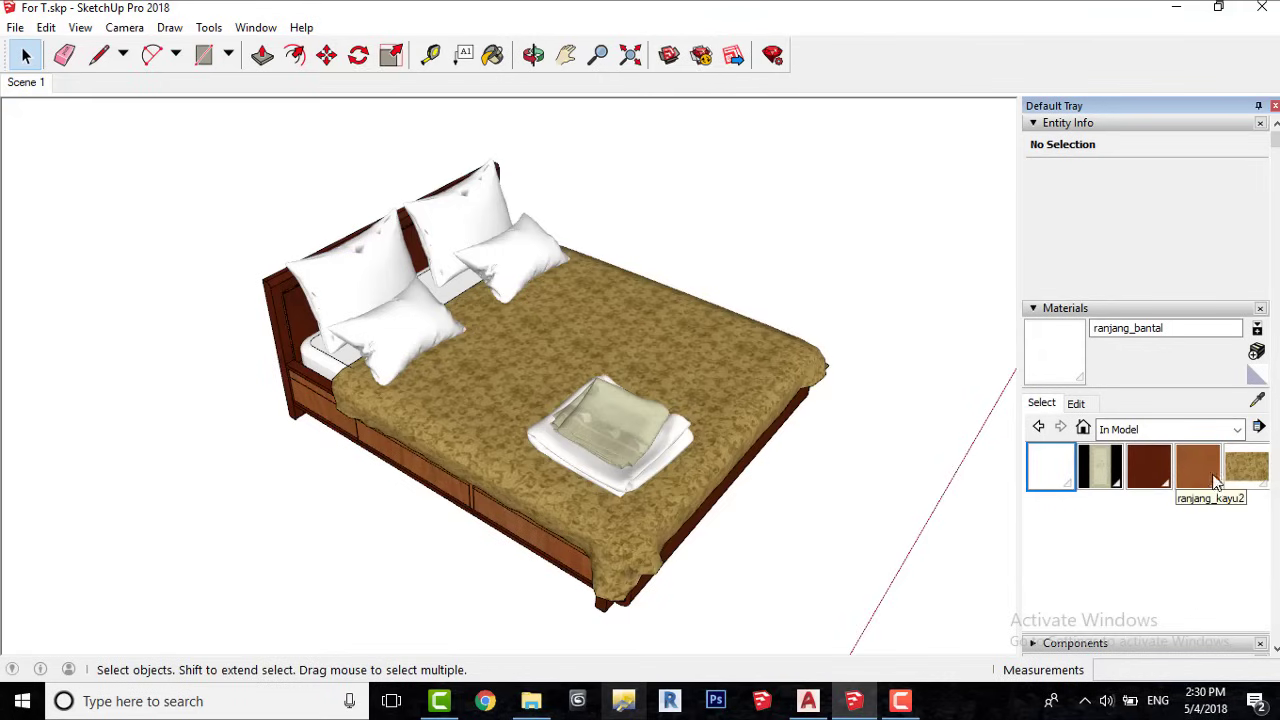
{"action": "left_click", "coordinate": [1235, 470]}
{"action": "left_click", "coordinate": [1198, 467]}
{"action": "left_click", "coordinate": [1149, 467]}
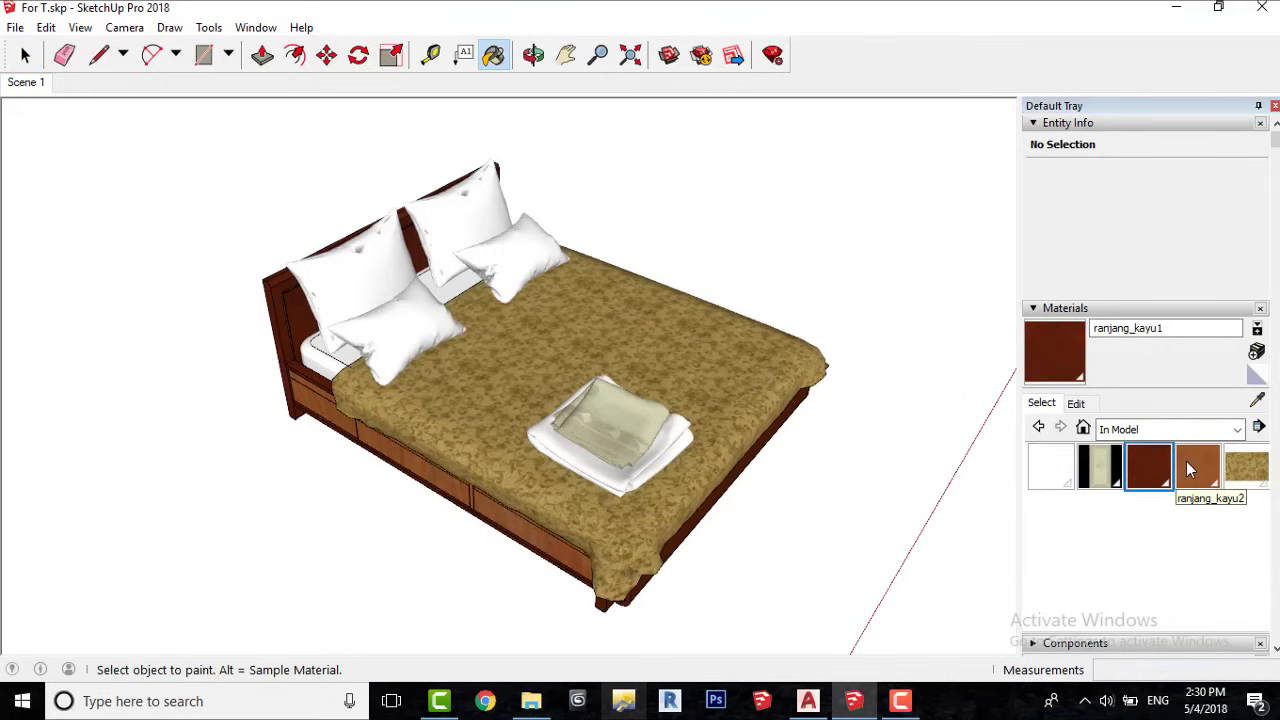
Export the sheet material's texture as the JPEG image Textile_Floral_Browns.jpg in the Bed Family folder.
{"action": "right_click", "coordinate": [1249, 468]}
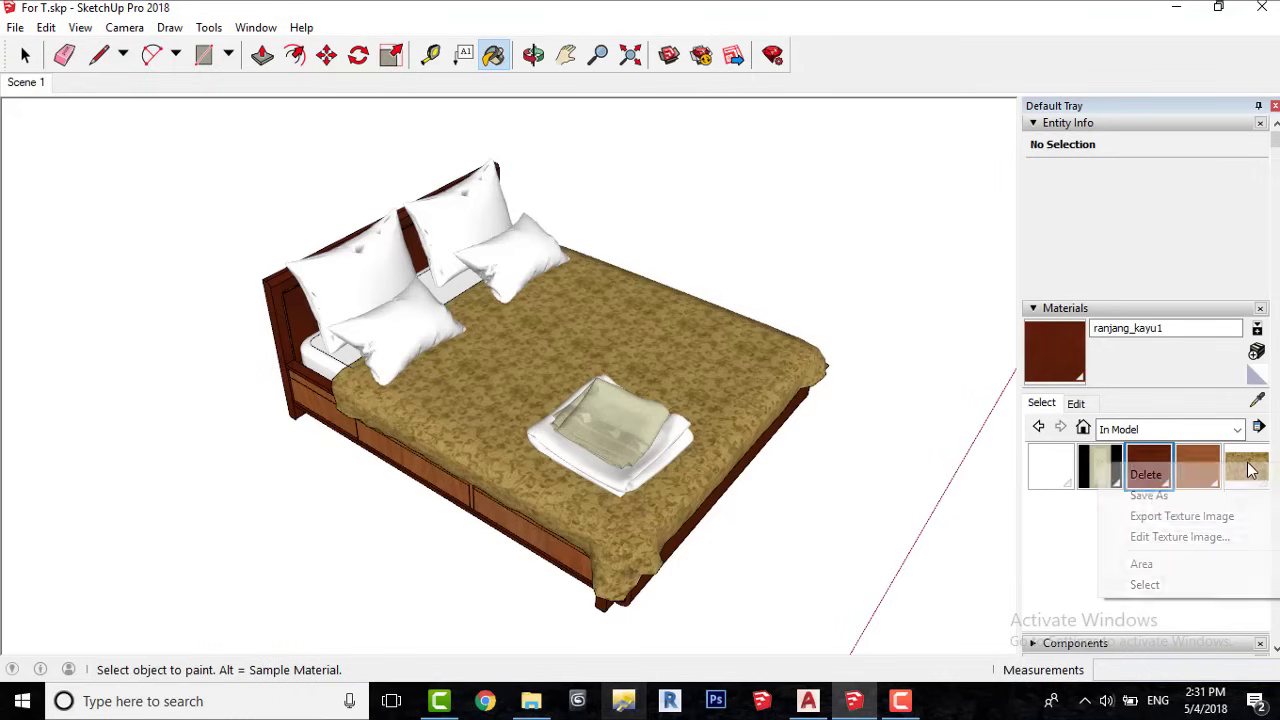
{"action": "left_click", "coordinate": [1182, 516]}
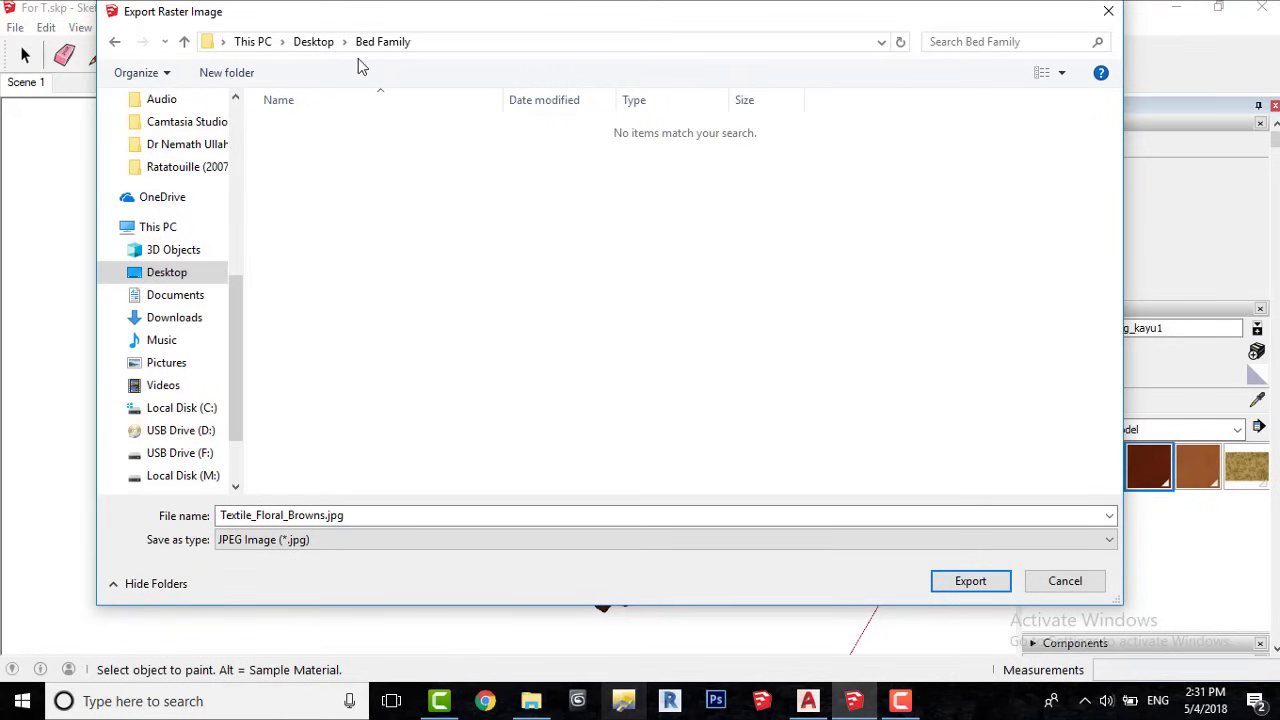
{"action": "left_click", "coordinate": [390, 541]}
{"action": "left_click", "coordinate": [386, 557]}
{"action": "left_click", "coordinate": [968, 581]}
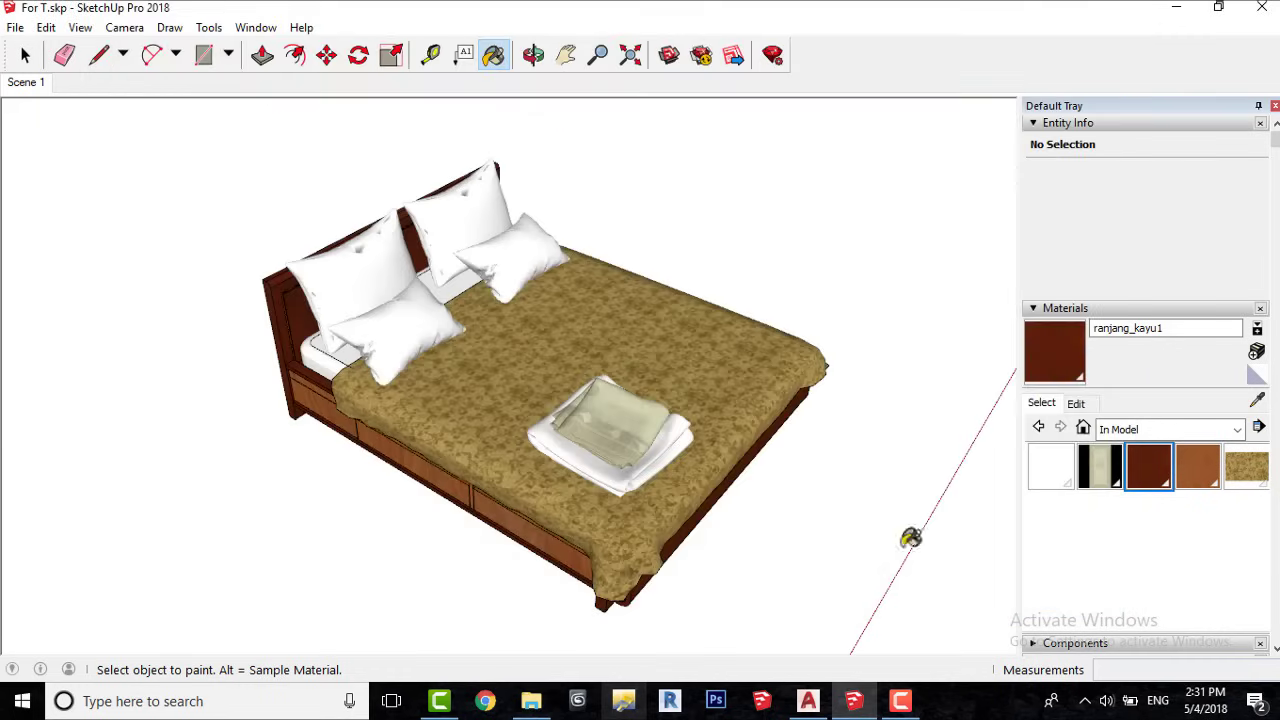
Export the ranjang_kayu2 wood texture as Wood_Cherry_Original.jpg into the Bed Family folder.
{"action": "left_click", "coordinate": [1185, 457]}
{"action": "right_click", "coordinate": [1185, 458]}
{"action": "left_click", "coordinate": [1180, 511]}
{"action": "left_click", "coordinate": [968, 581]}
Export the ranjang_selimut sheet texture again, replacing the existing Textile_Floral_Browns.jpg.
{"action": "left_click", "coordinate": [1247, 466]}
{"action": "right_click", "coordinate": [1247, 466]}
{"action": "left_click", "coordinate": [1107, 516]}
{"action": "key", "text": "Return"}
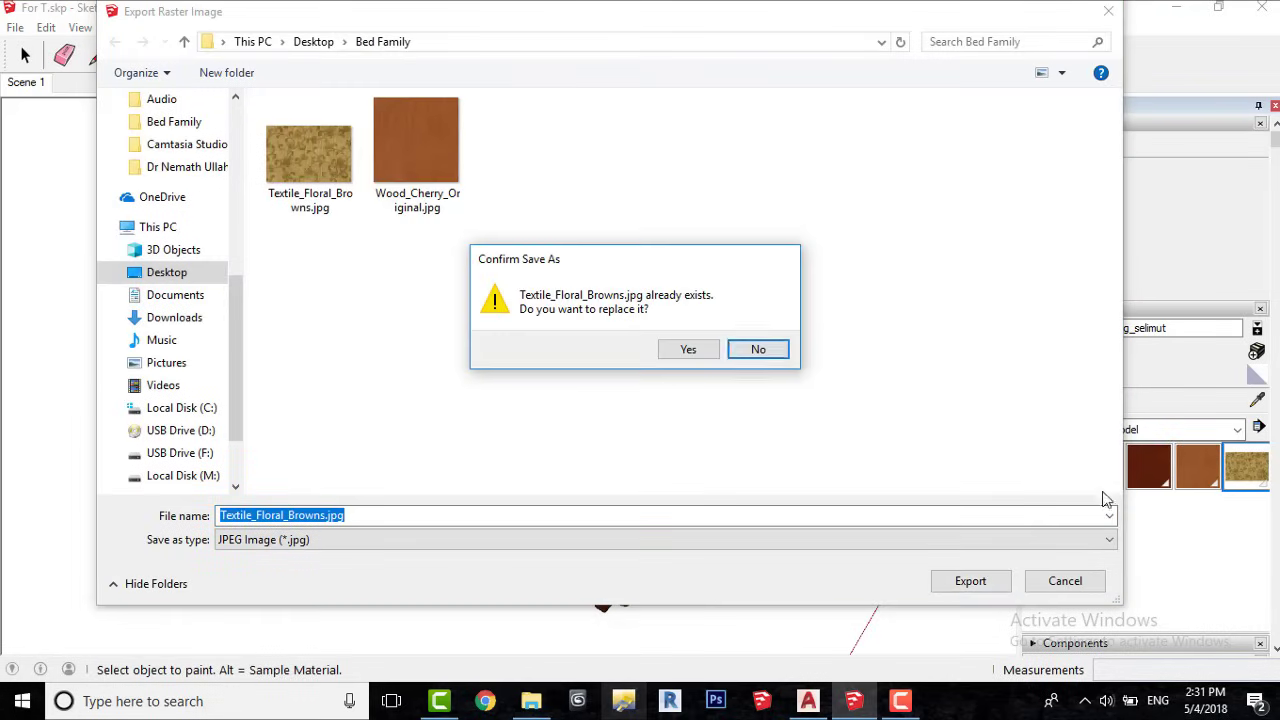
{"action": "left_click", "coordinate": [688, 351]}
{"action": "right_click", "coordinate": [1247, 464]}
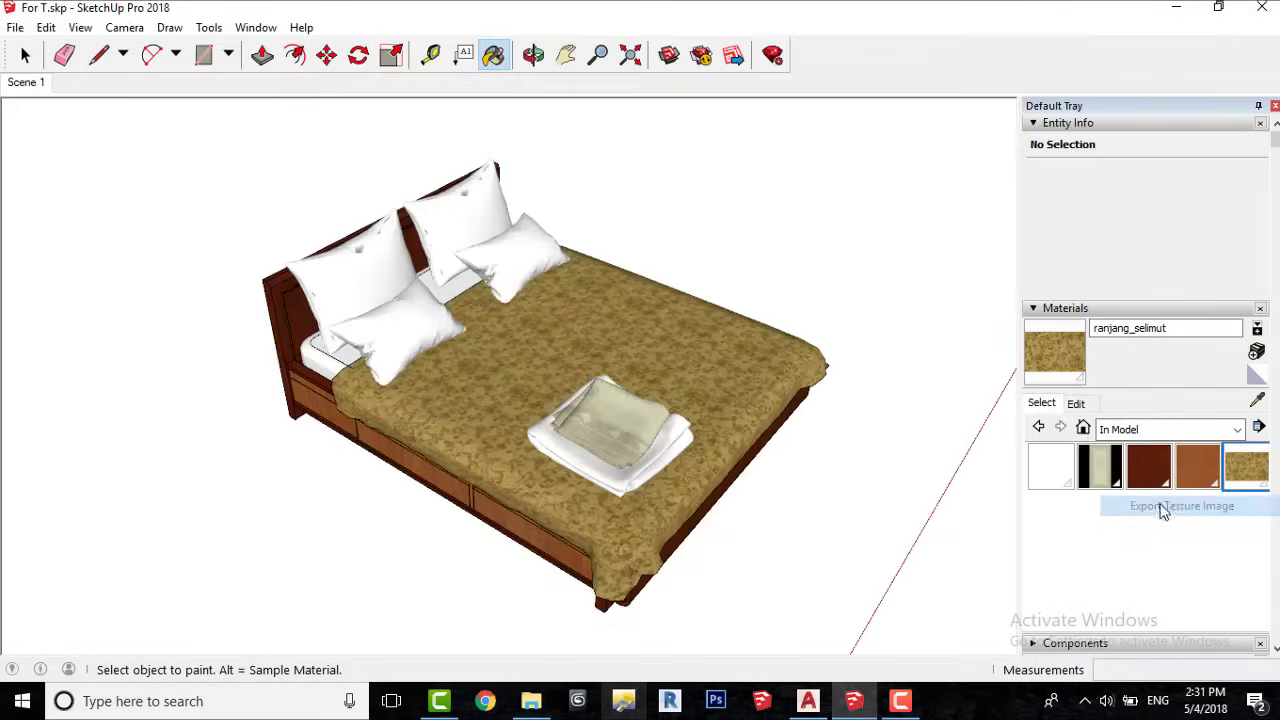
{"action": "left_click", "coordinate": [1114, 518]}
{"action": "left_click", "coordinate": [971, 580]}
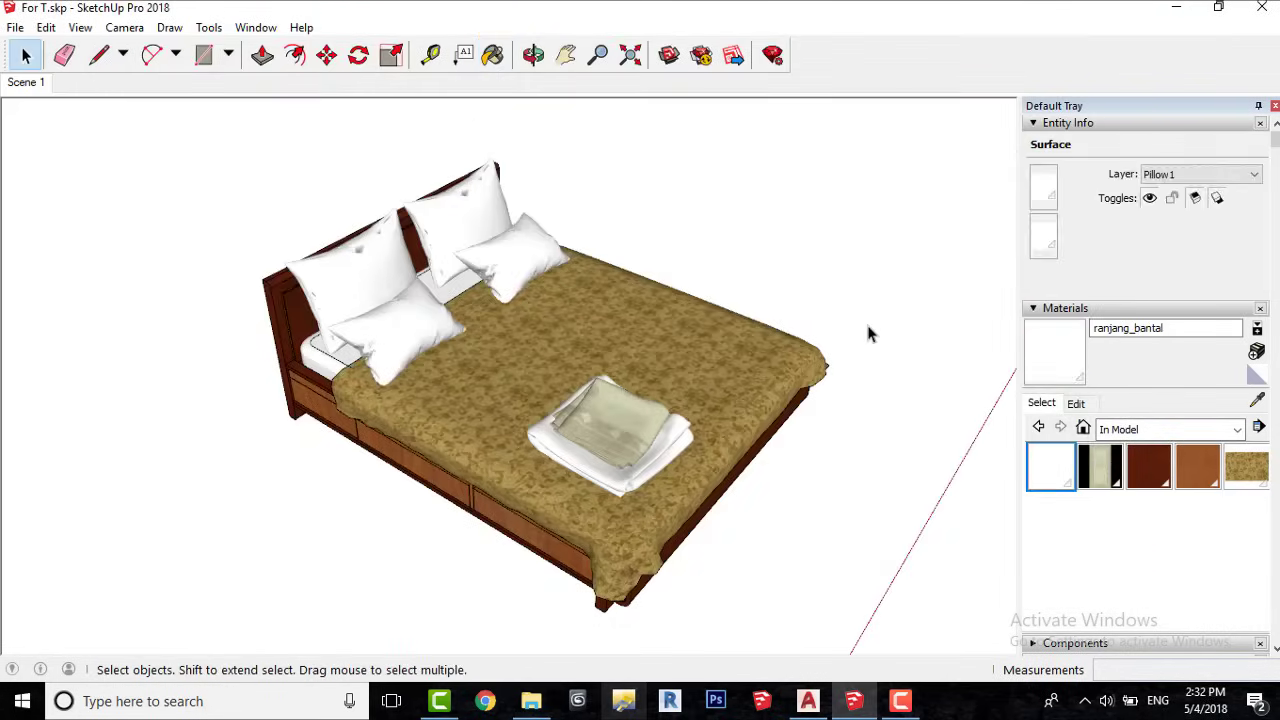
Set up a 3D model export named Bed Family as an AutoCAD DWG file in the Bed Family folder.
{"action": "left_click", "coordinate": [848, 331]}
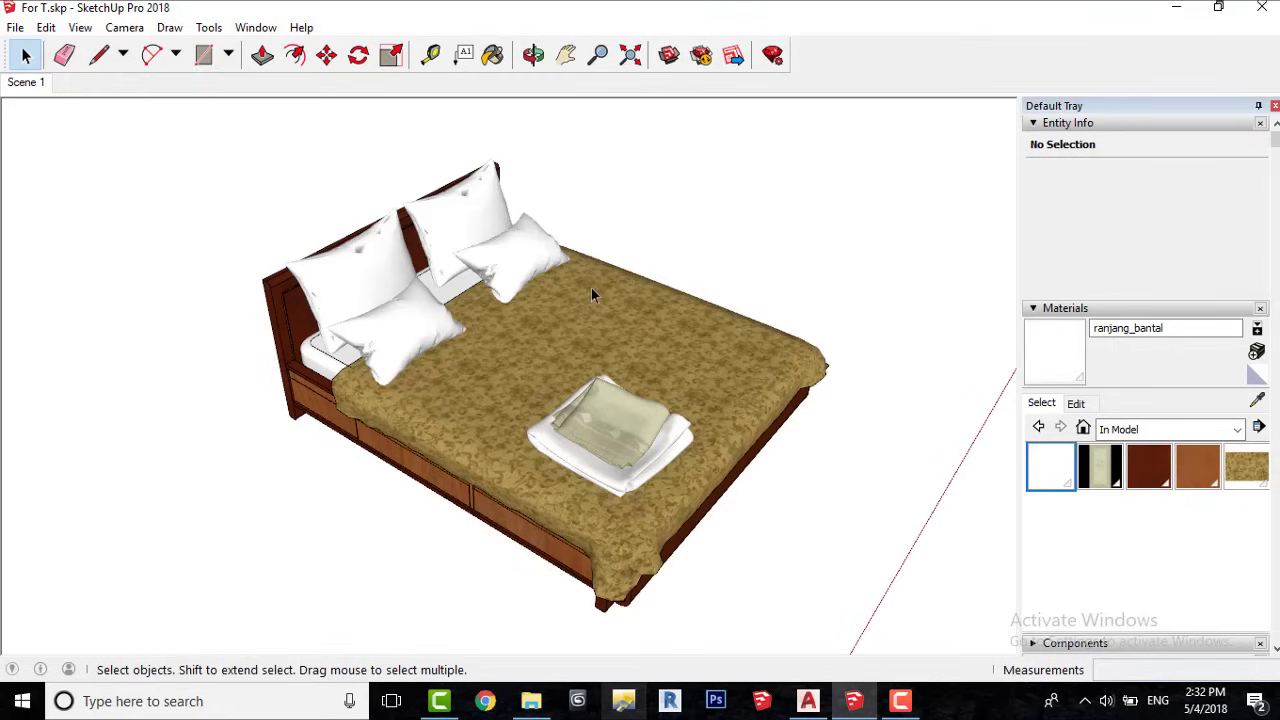
{"action": "scroll", "coordinate": [599, 281], "scroll_direction": "down", "scroll_amount": 3}
{"action": "left_click", "coordinate": [15, 27]}
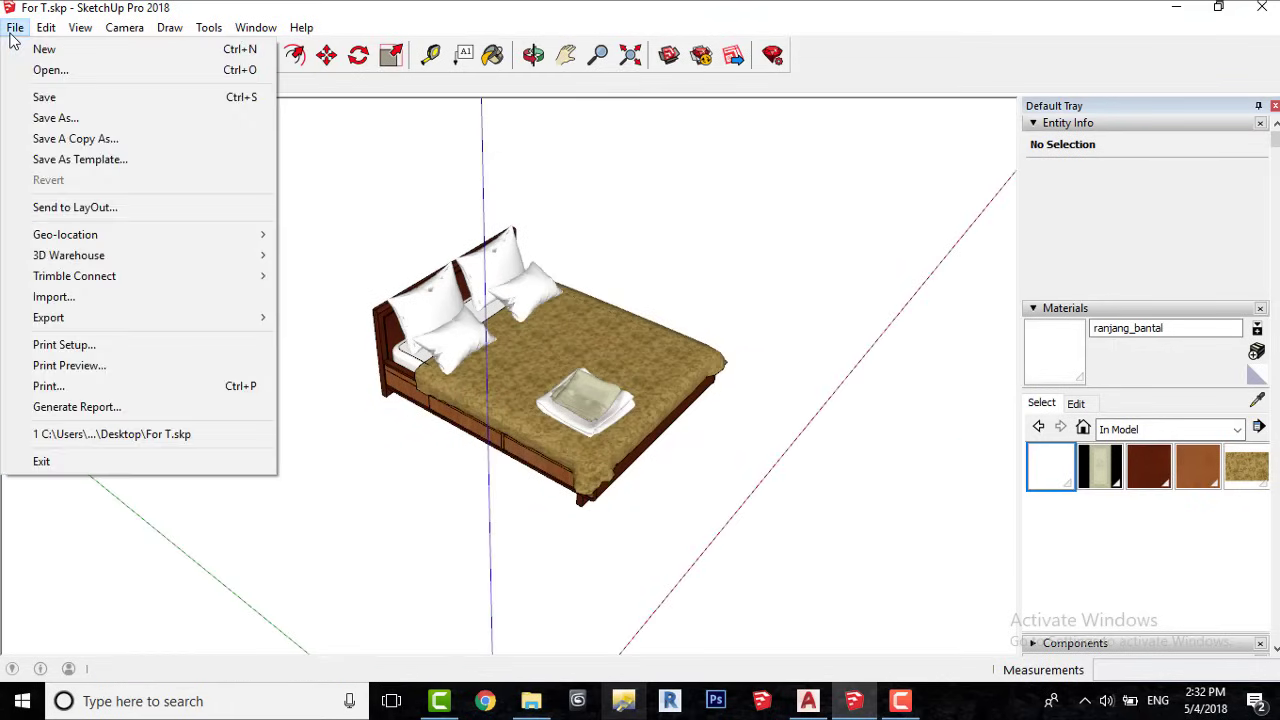
{"action": "mouse_move", "coordinate": [246, 323]}
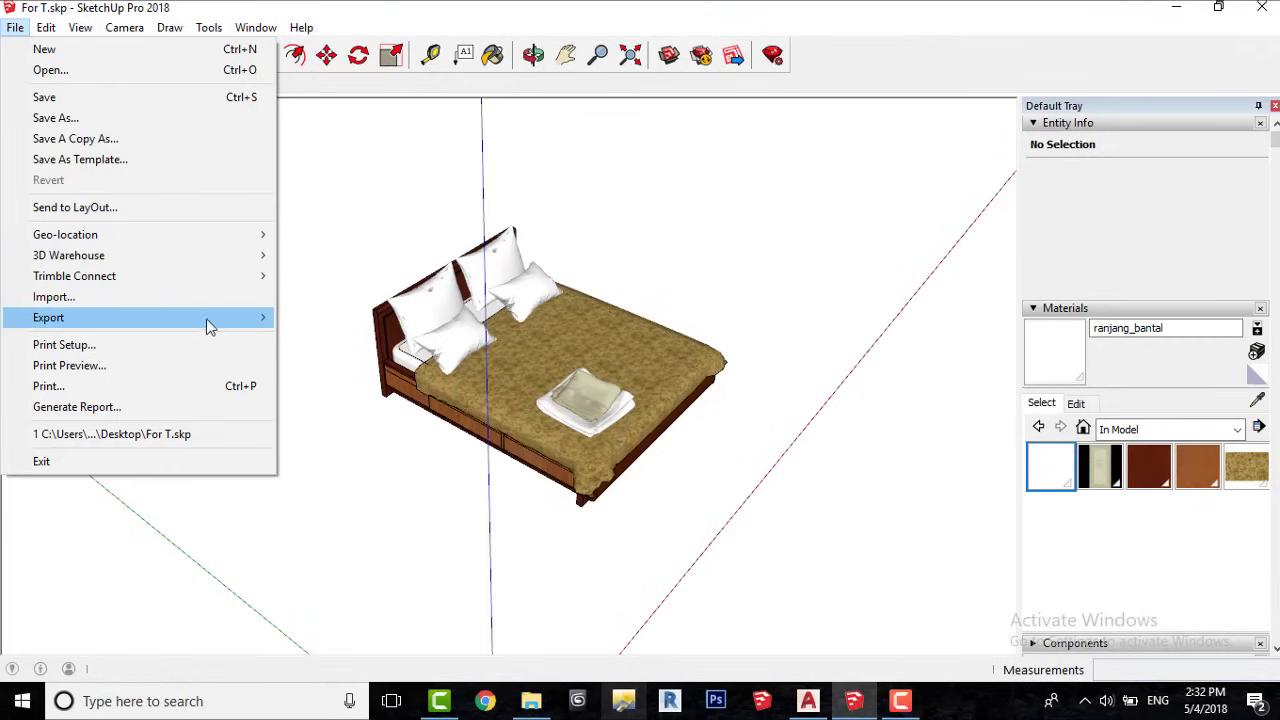
{"action": "left_click", "coordinate": [285, 328]}
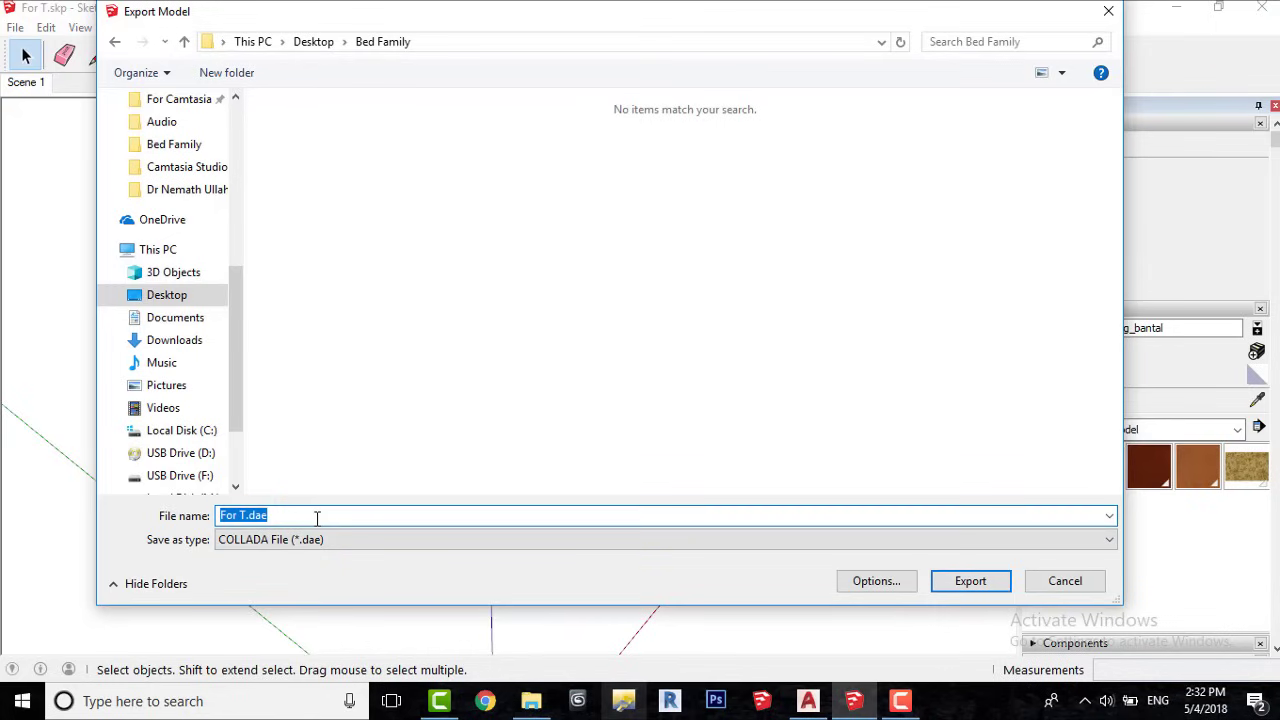
{"action": "type", "text": "Bed Family"}
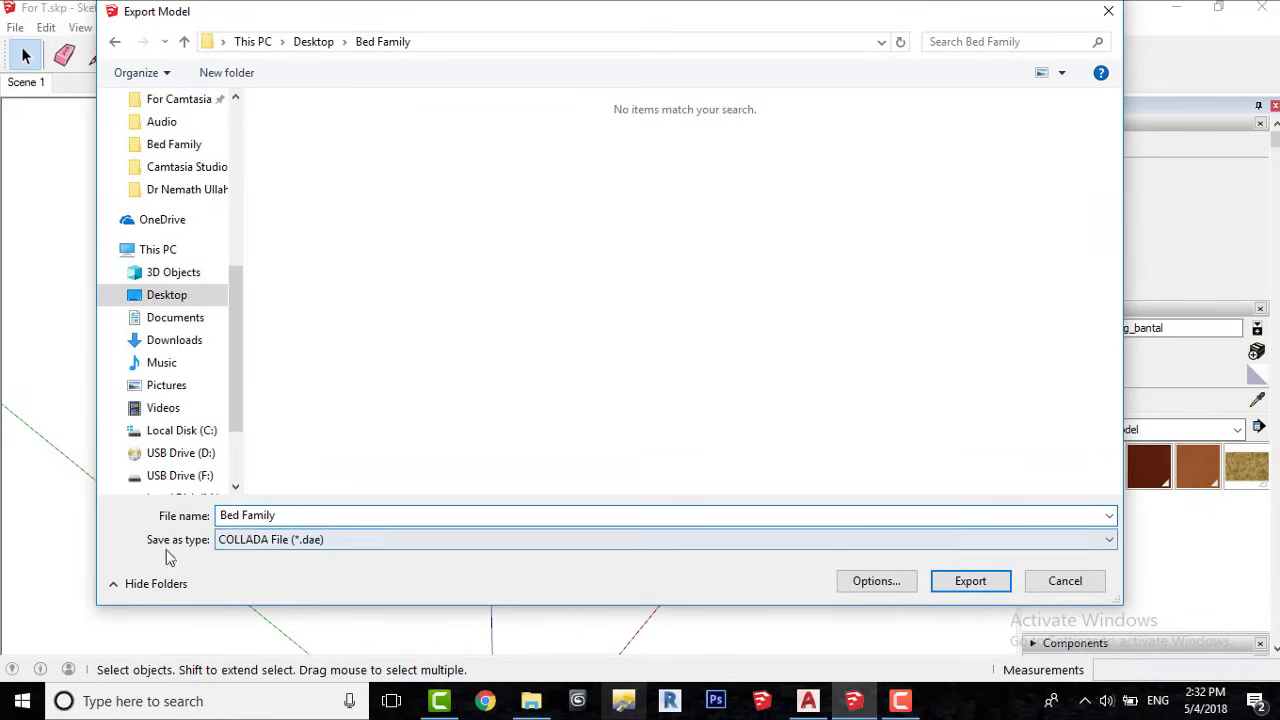
{"action": "left_click", "coordinate": [356, 540]}
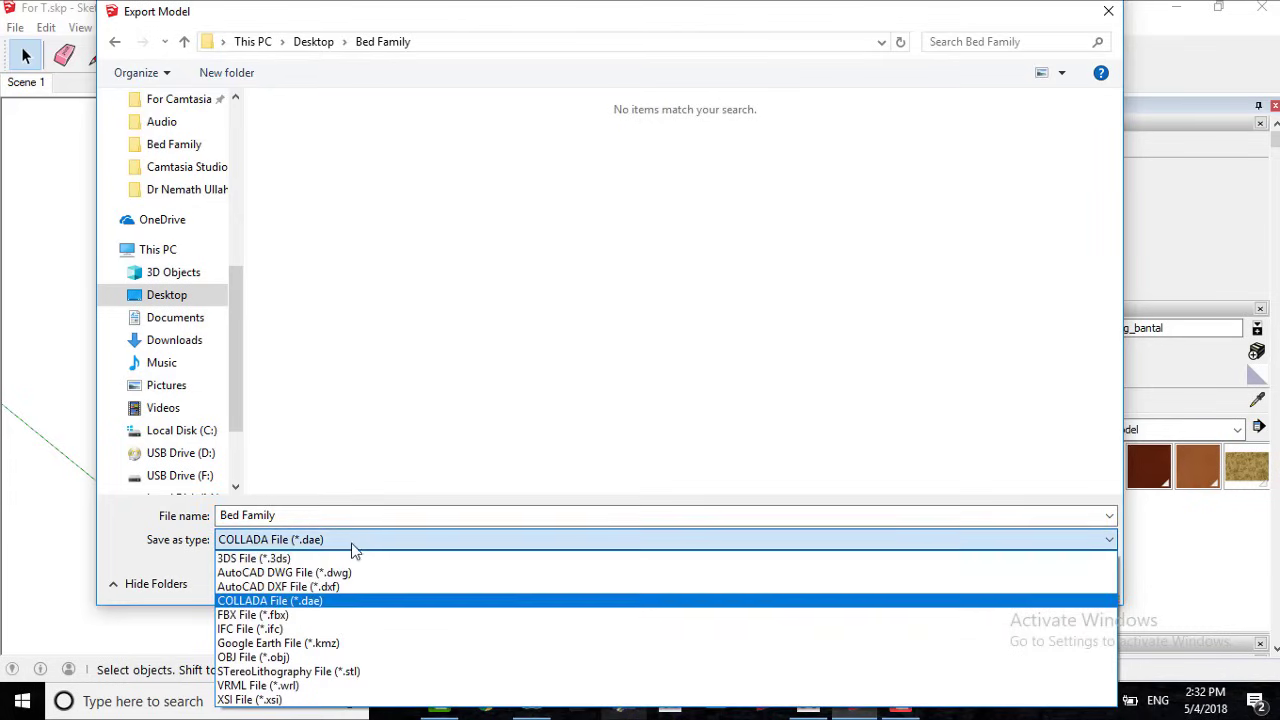
{"action": "left_click", "coordinate": [311, 573]}
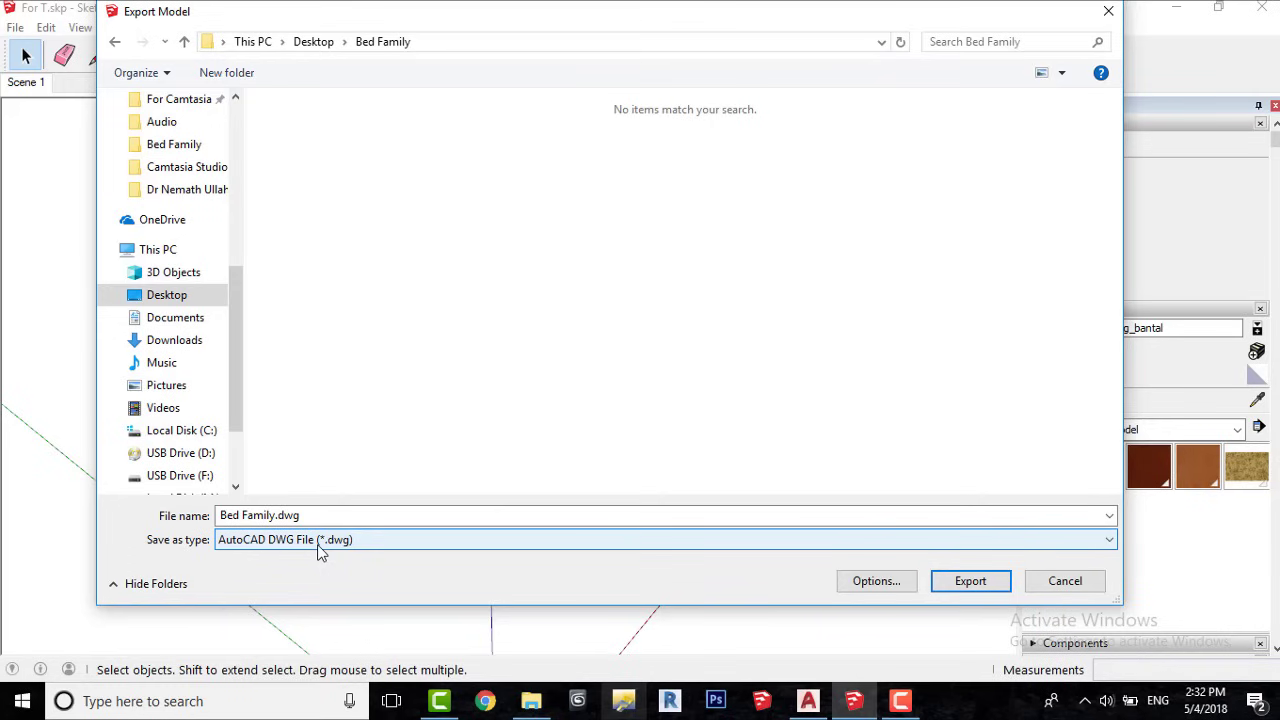
Exclude dimensions and text in the AutoCAD export options and export Bed Family.dwg.
{"action": "left_click", "coordinate": [857, 590]}
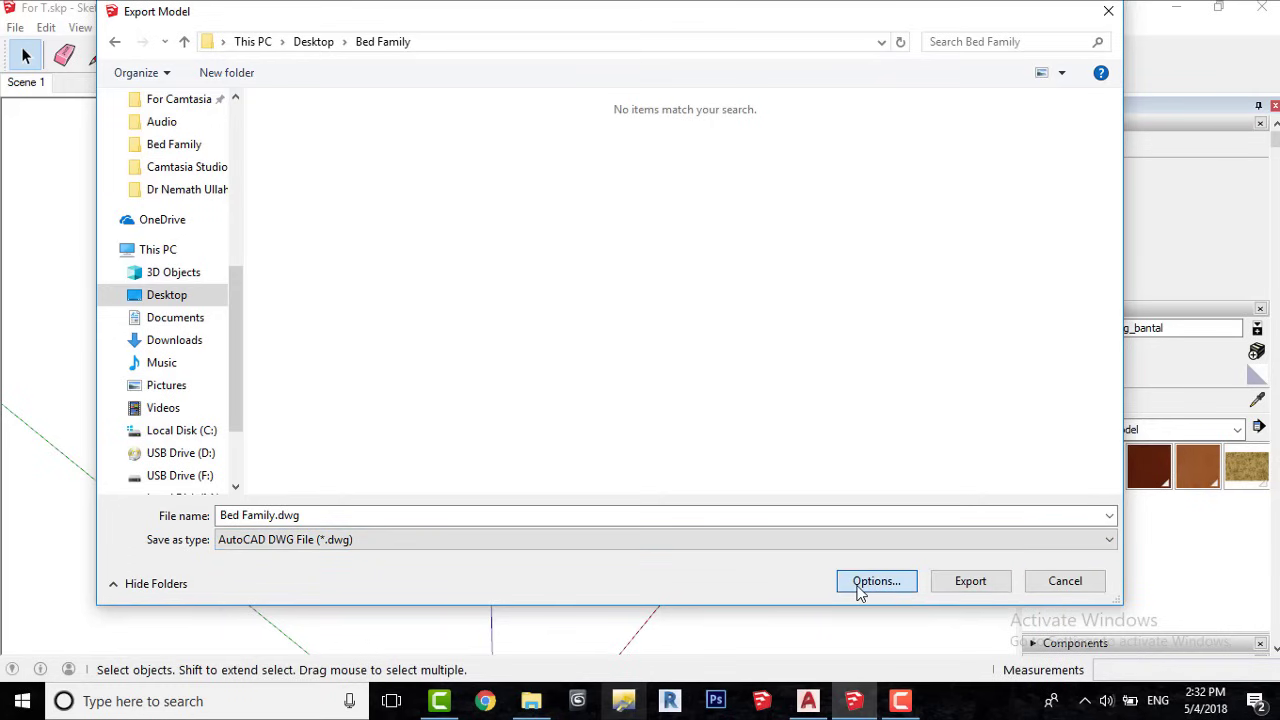
{"action": "left_click", "coordinate": [490, 376]}
{"action": "left_click", "coordinate": [490, 356]}
{"action": "left_click", "coordinate": [490, 317]}
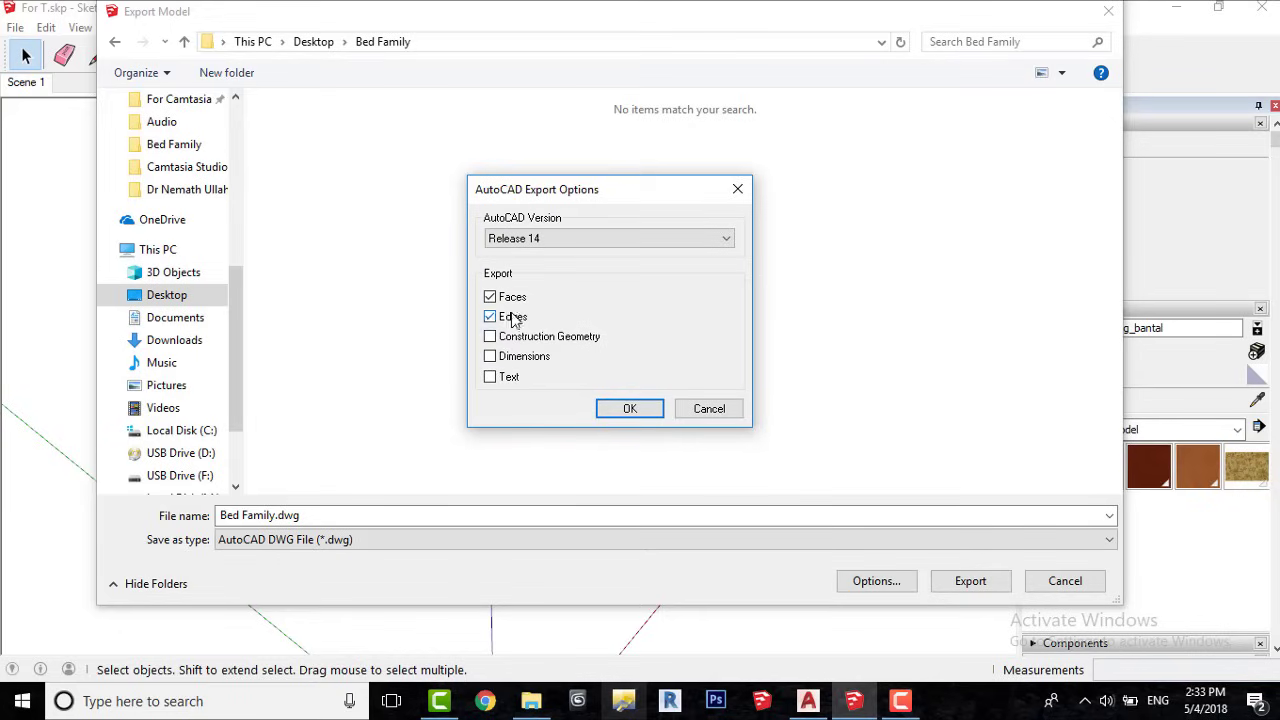
{"action": "left_click", "coordinate": [490, 318]}
{"action": "left_click", "coordinate": [646, 411]}
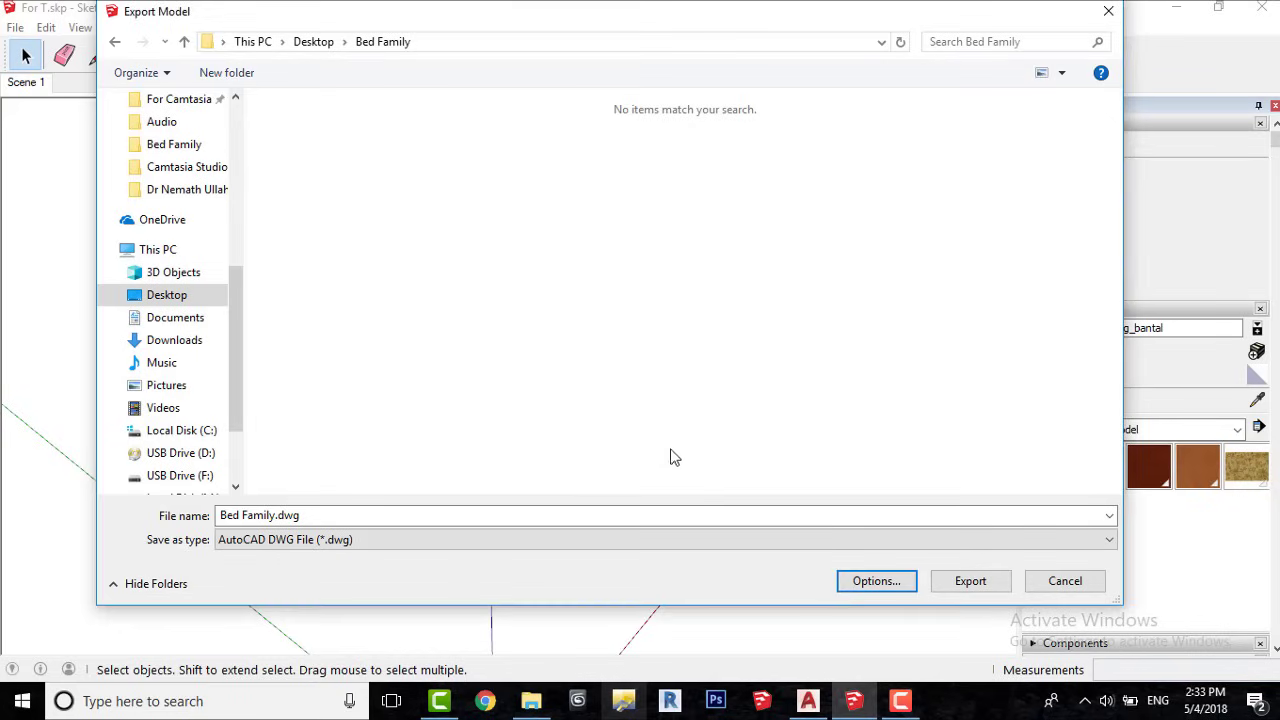
{"action": "left_click", "coordinate": [938, 580]}
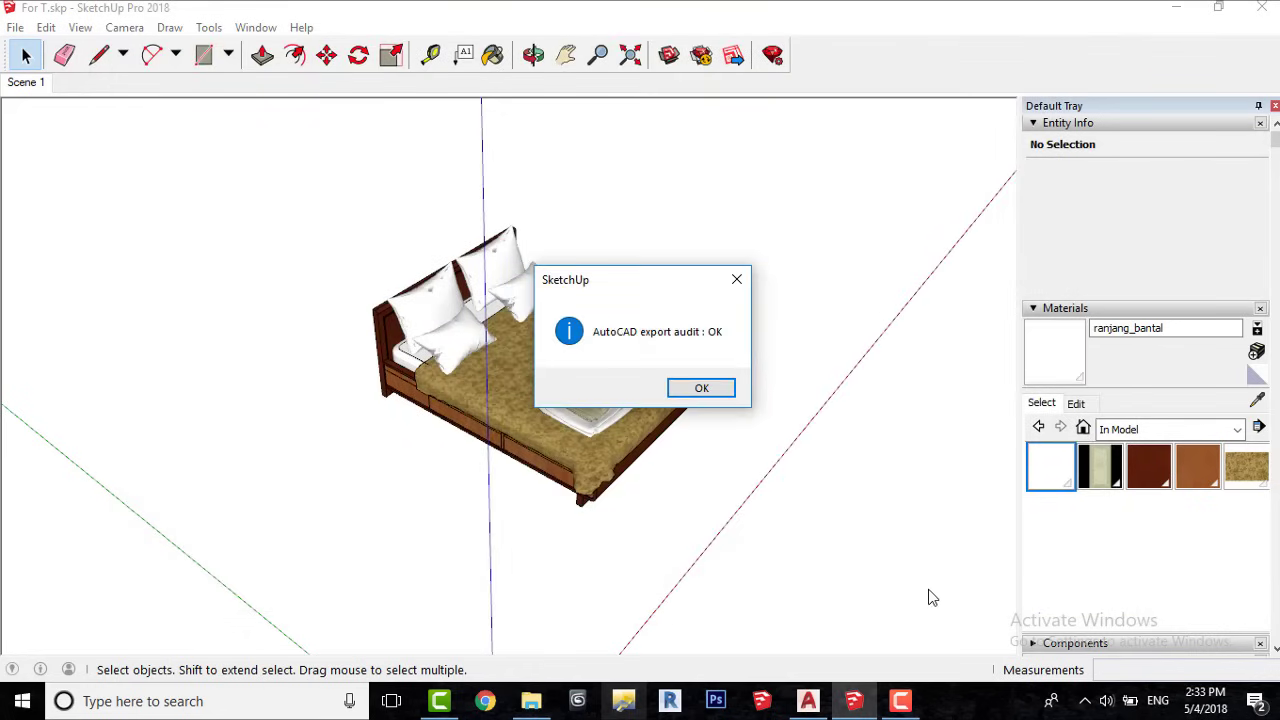
{"action": "left_click", "coordinate": [701, 389]}
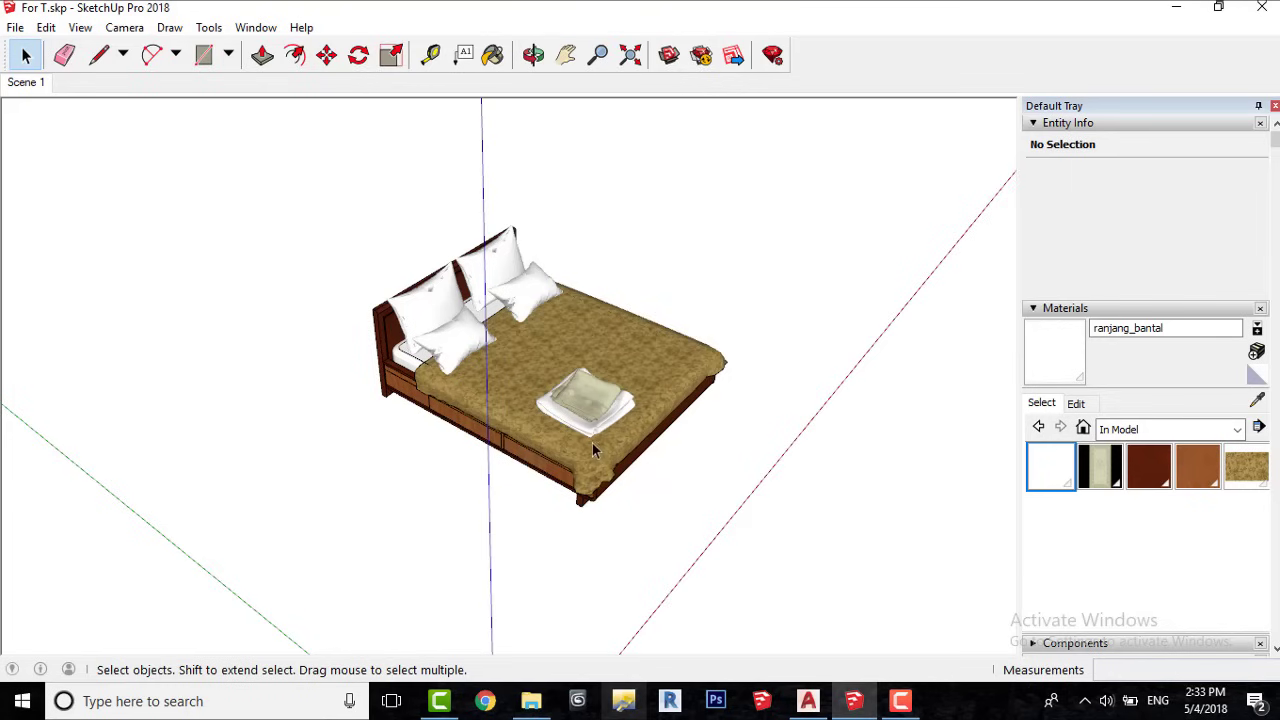
Close SketchUp and open Bed Family.dwg from the Bed Family folder in AutoCAD, continuing despite its foreign origin.
{"action": "left_click", "coordinate": [1261, 8]}
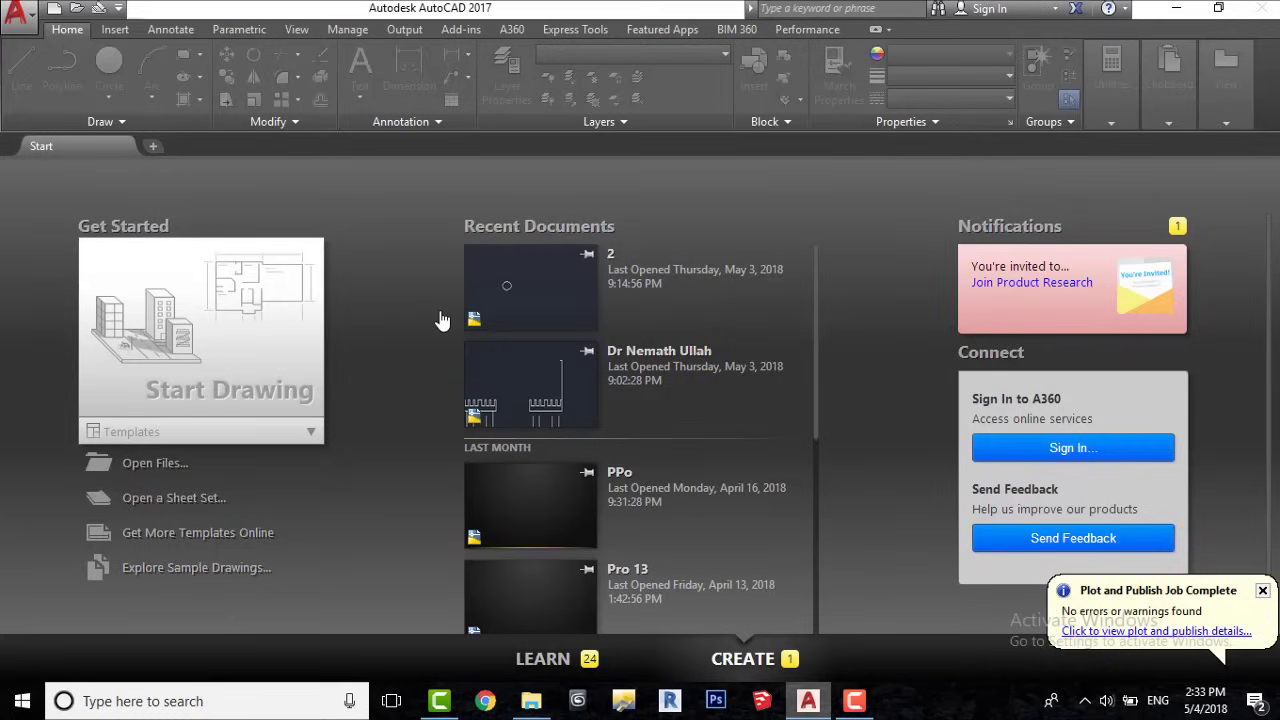
{"action": "key", "text": "ctrl+o"}
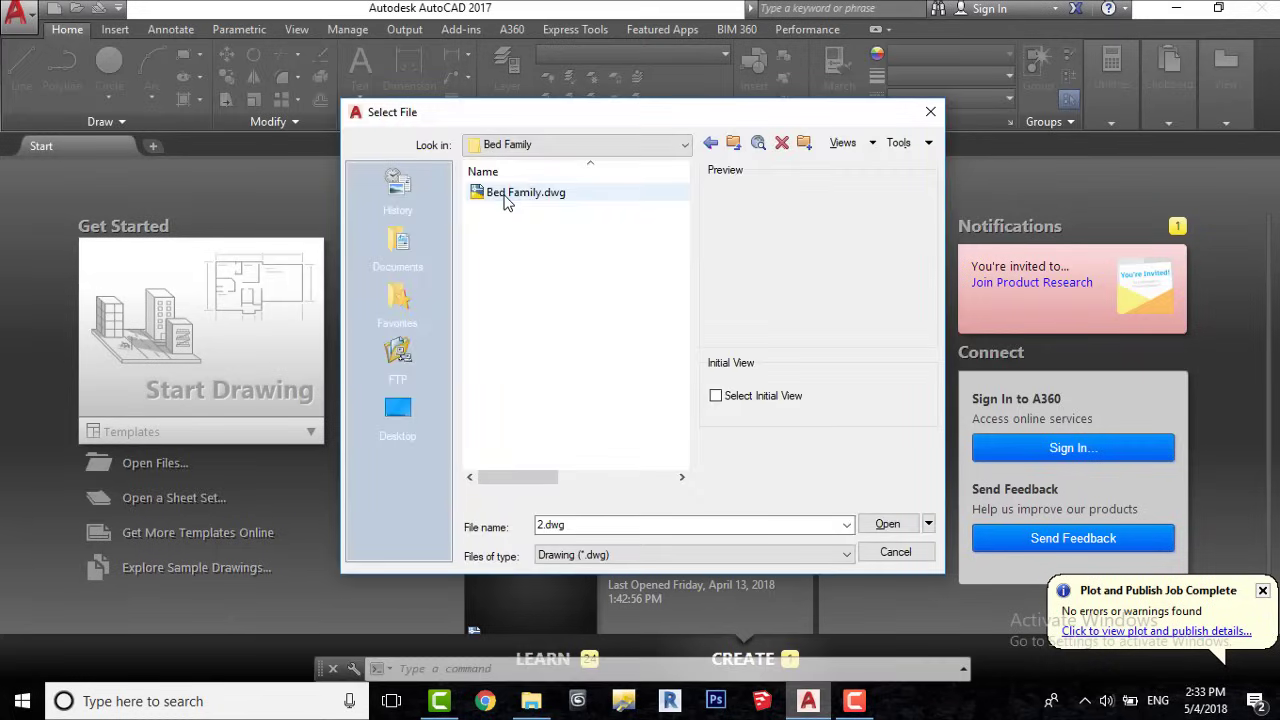
{"action": "left_click", "coordinate": [505, 200]}
{"action": "left_click", "coordinate": [884, 525]}
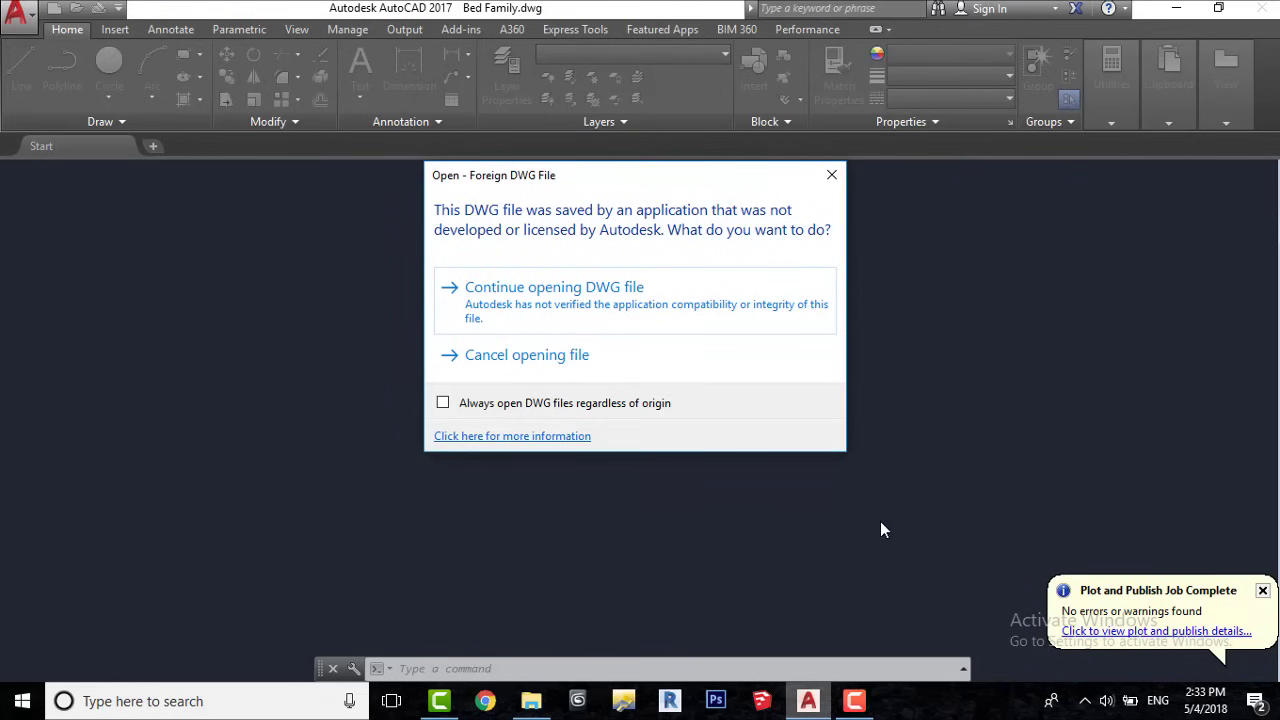
{"action": "left_click", "coordinate": [660, 317]}
Set the object color of the entire bed model to ByLayer and save the drawing.
{"action": "middle_click_drag", "start_coordinate": [391, 371], "coordinate": [442, 388]}
{"action": "scroll", "coordinate": [534, 337], "scroll_direction": "up", "scroll_amount": 6}
{"action": "scroll", "coordinate": [534, 337], "scroll_direction": "down", "scroll_amount": 4}
{"action": "scroll", "coordinate": [880, 520], "scroll_direction": "down", "scroll_amount": 2}
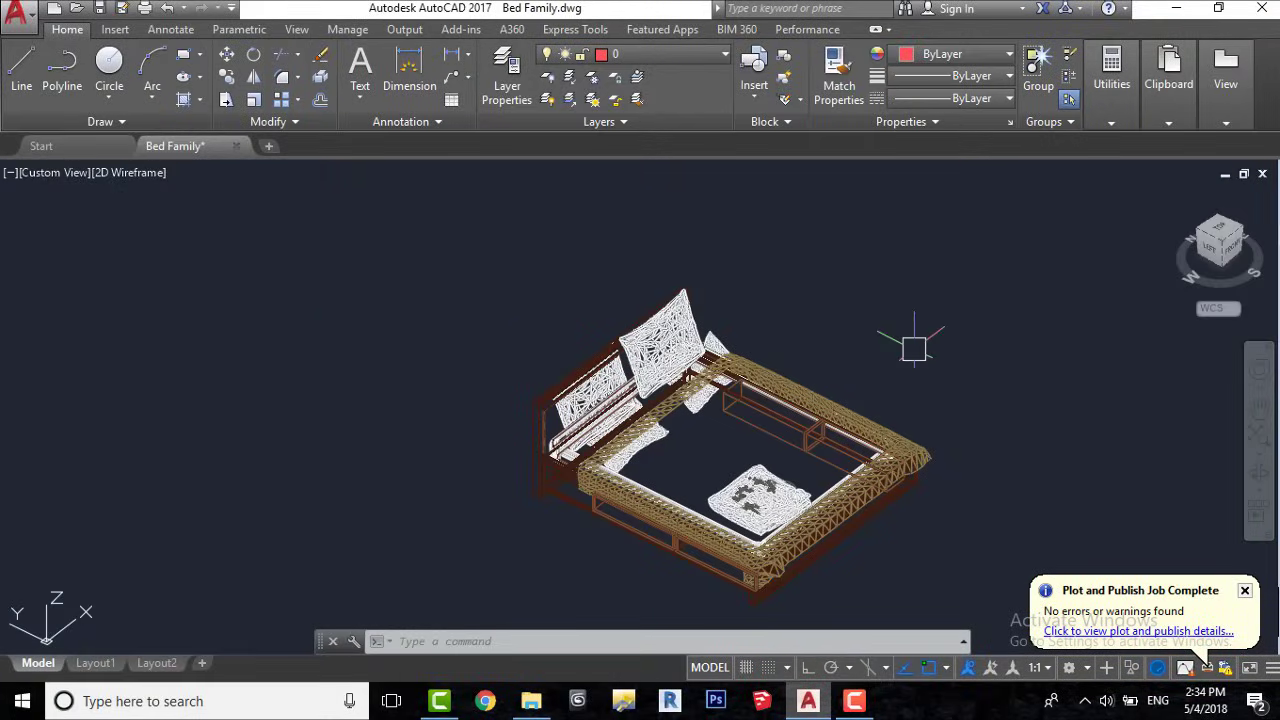
{"action": "left_click", "coordinate": [1075, 205]}
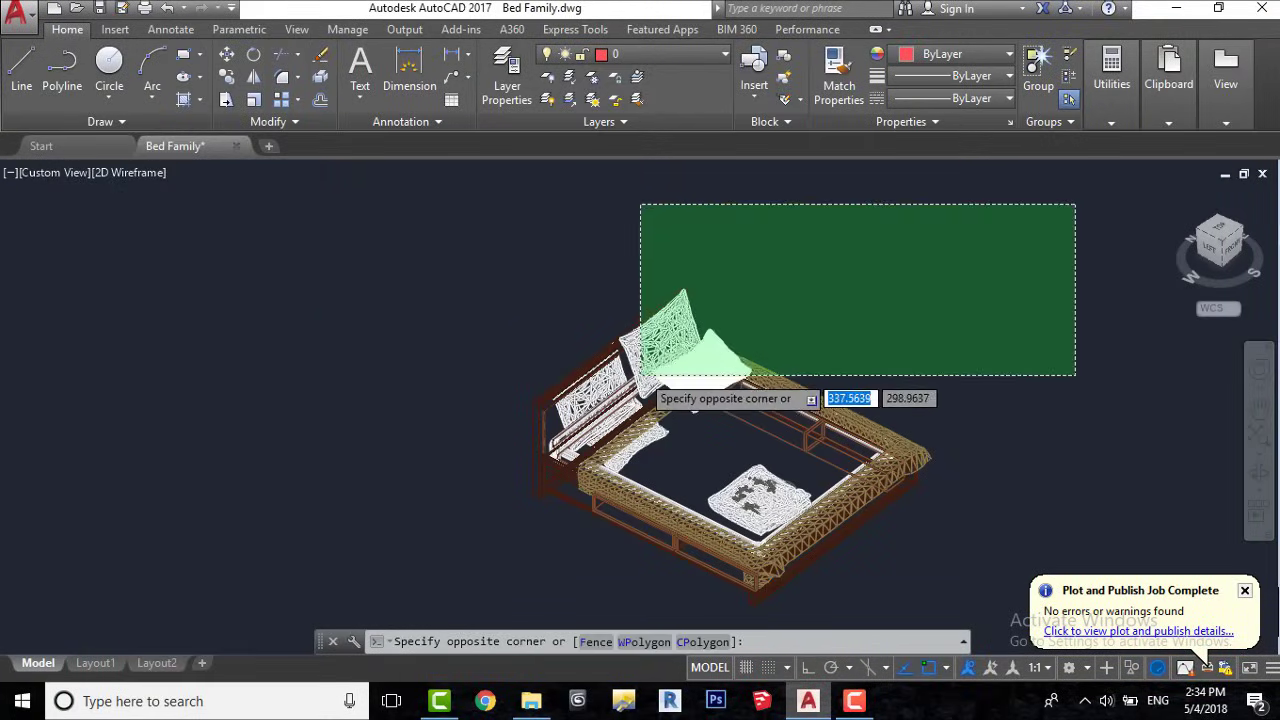
{"action": "scroll", "coordinate": [600, 430], "scroll_direction": "down", "scroll_amount": 3}
{"action": "left_click", "coordinate": [522, 493]}
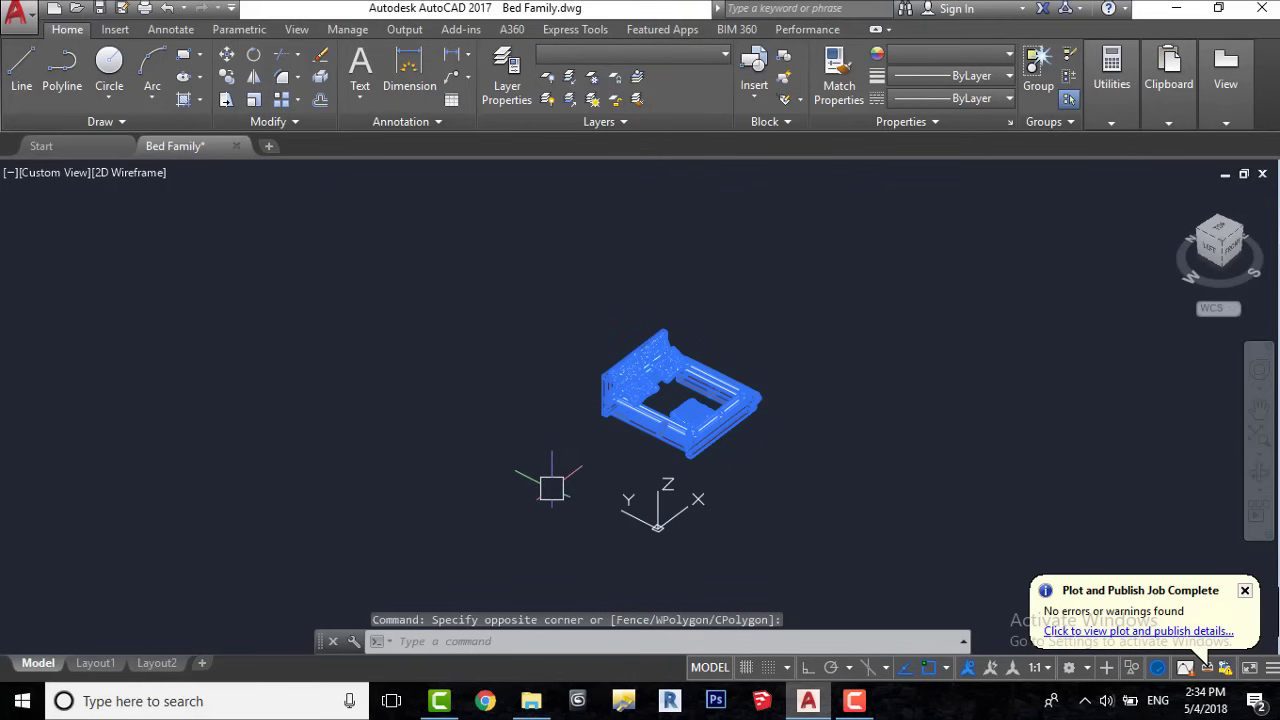
{"action": "scroll", "coordinate": [575, 400], "scroll_direction": "up", "scroll_amount": 3}
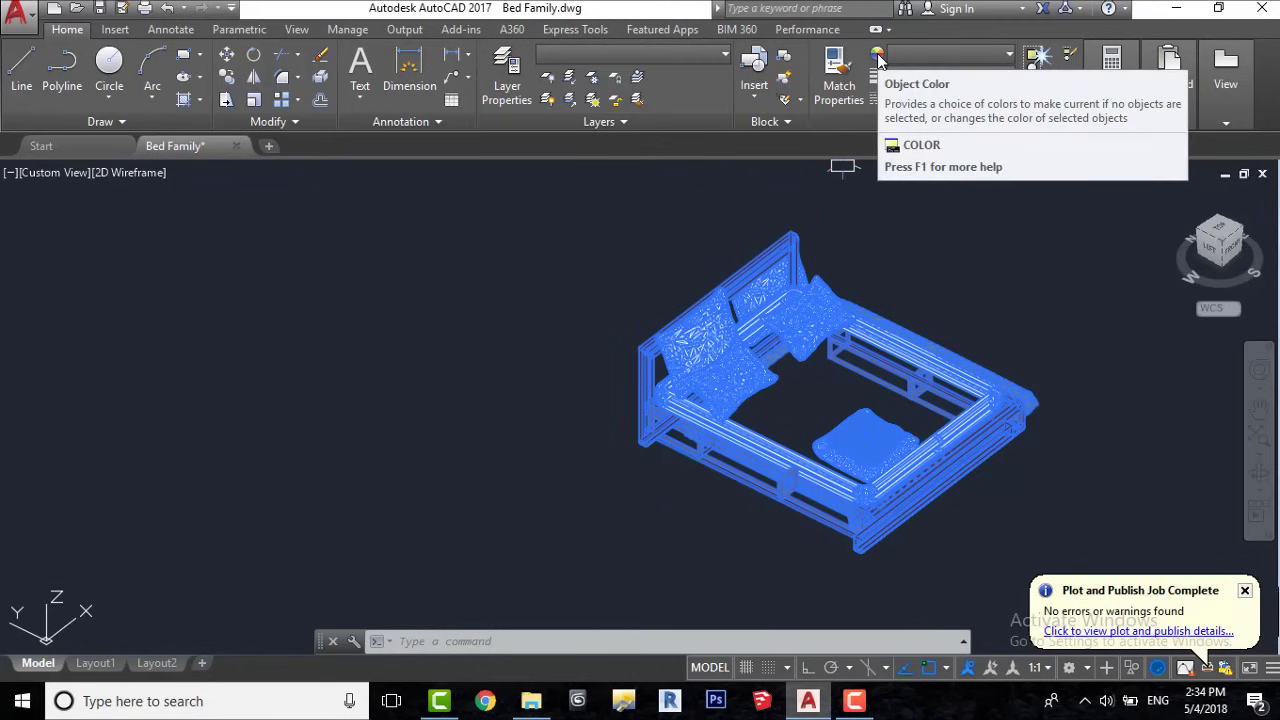
{"action": "left_click", "coordinate": [931, 54]}
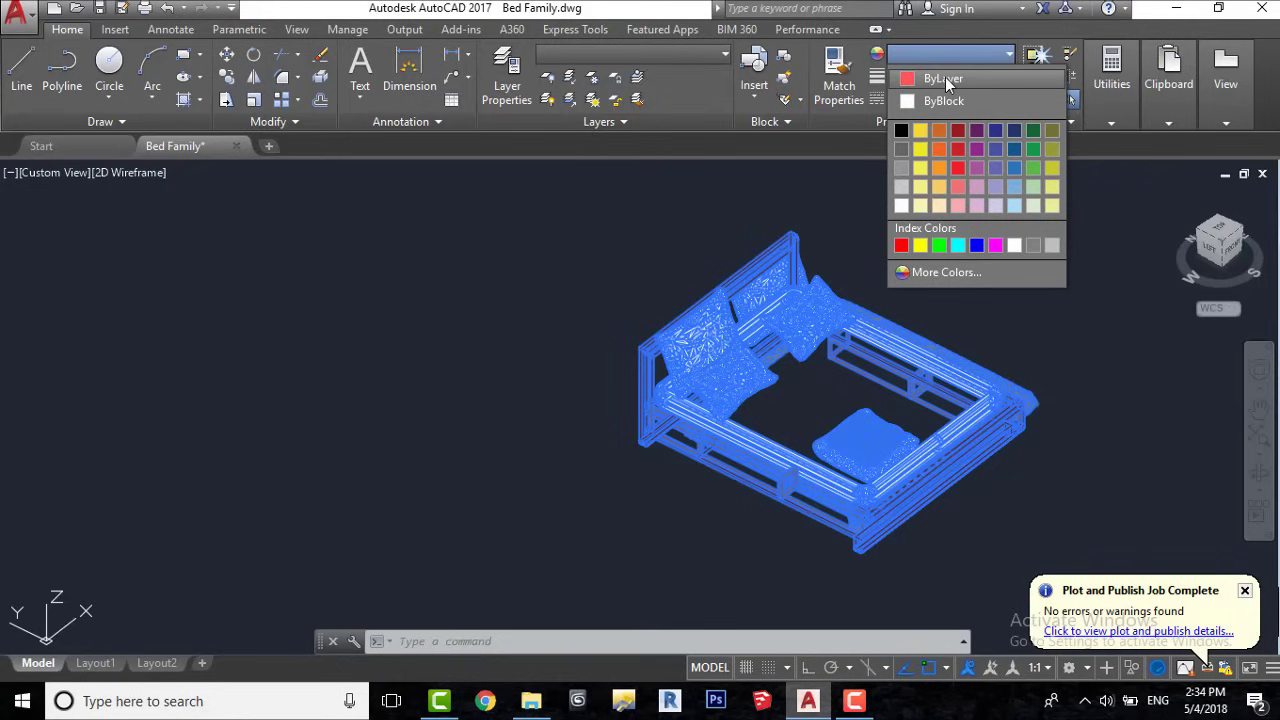
{"action": "left_click", "coordinate": [985, 80]}
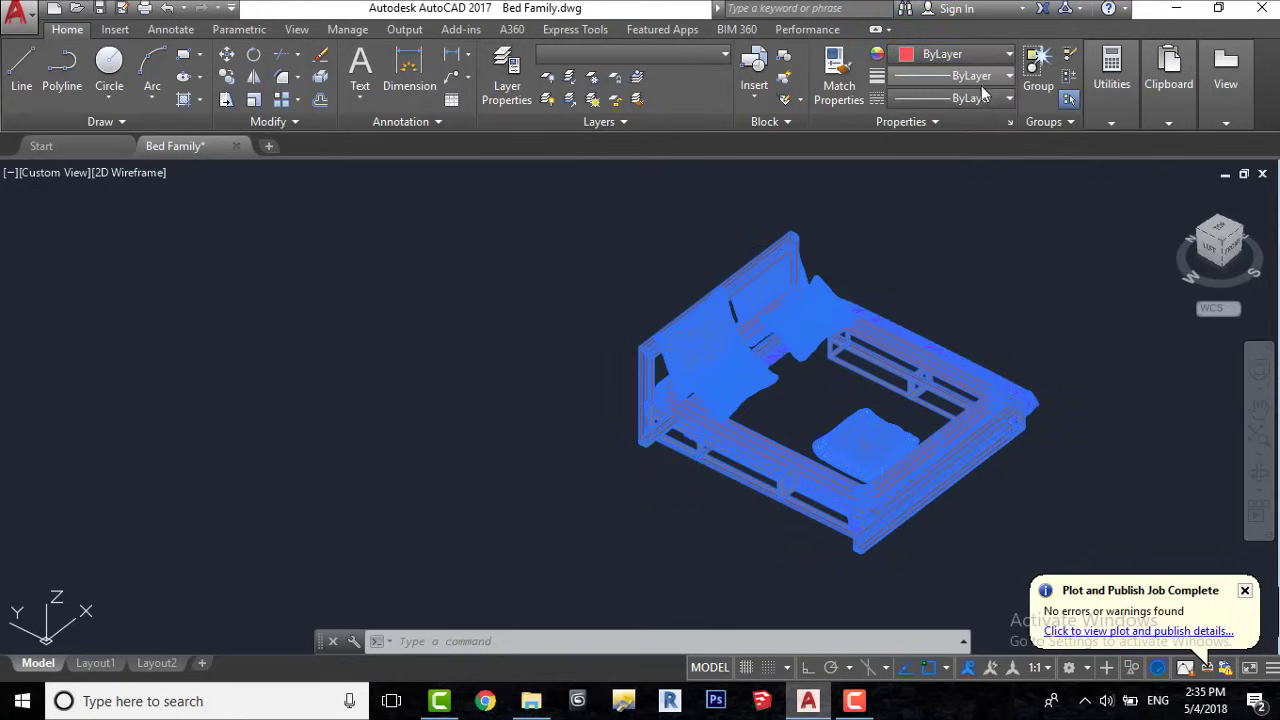
{"action": "left_click", "coordinate": [914, 224]}
{"action": "left_click", "coordinate": [914, 229]}
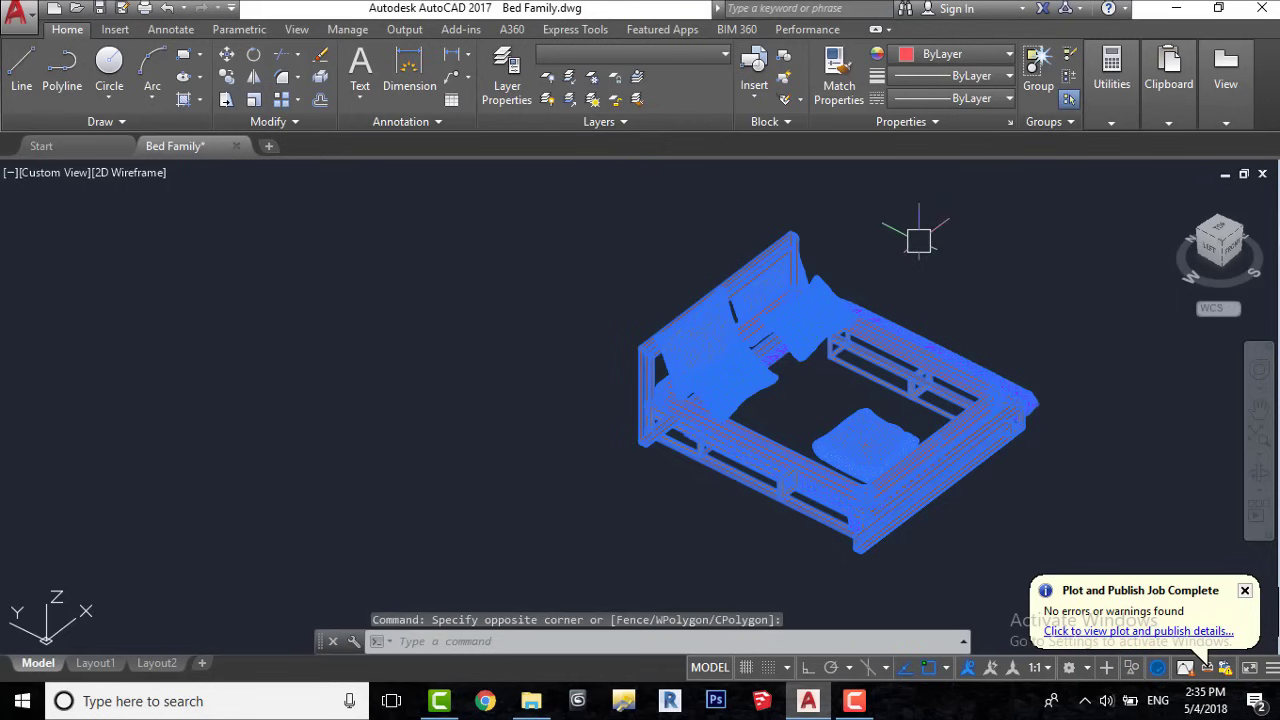
{"action": "key", "text": "Escape"}
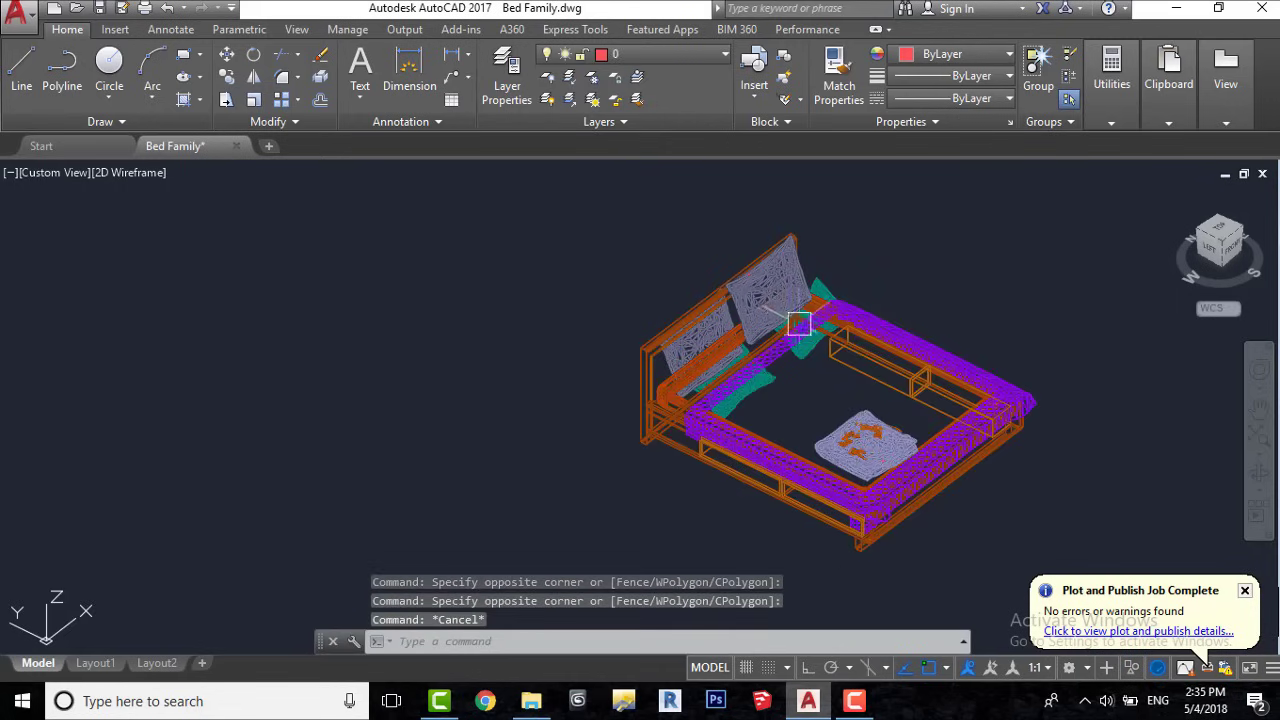
{"action": "left_click", "coordinate": [16, 12]}
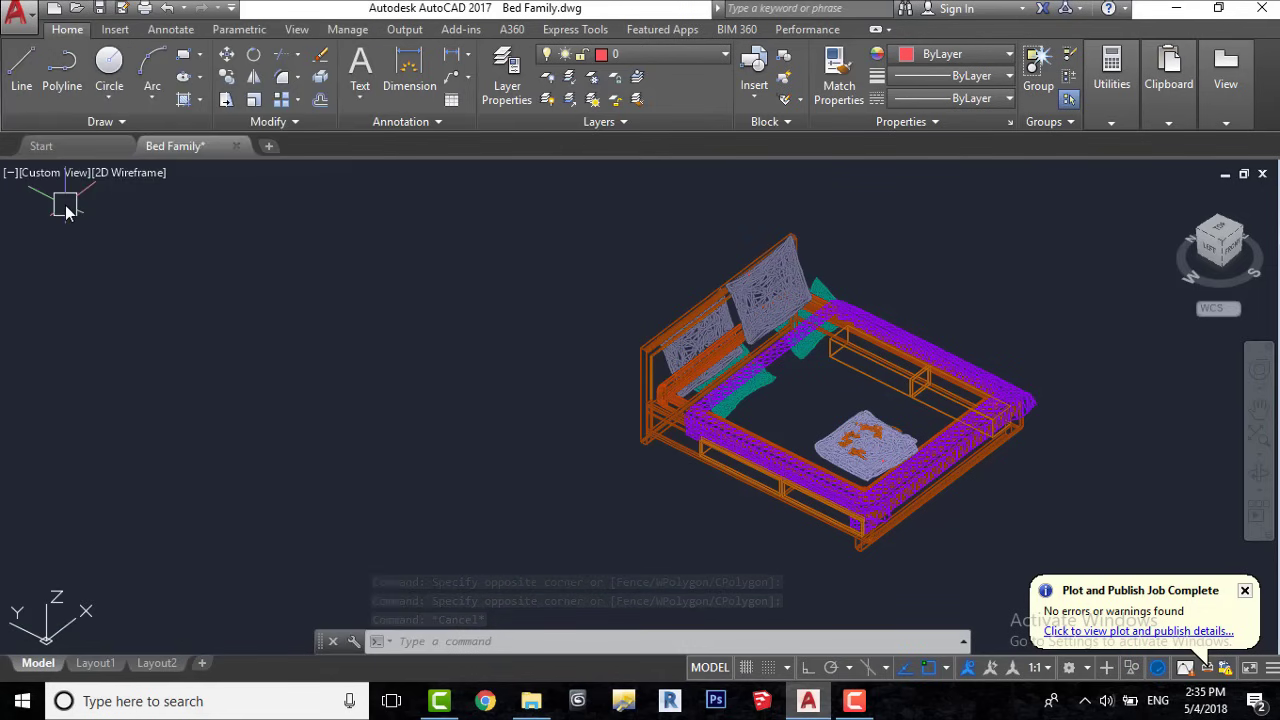
{"action": "left_click", "coordinate": [65, 205]}
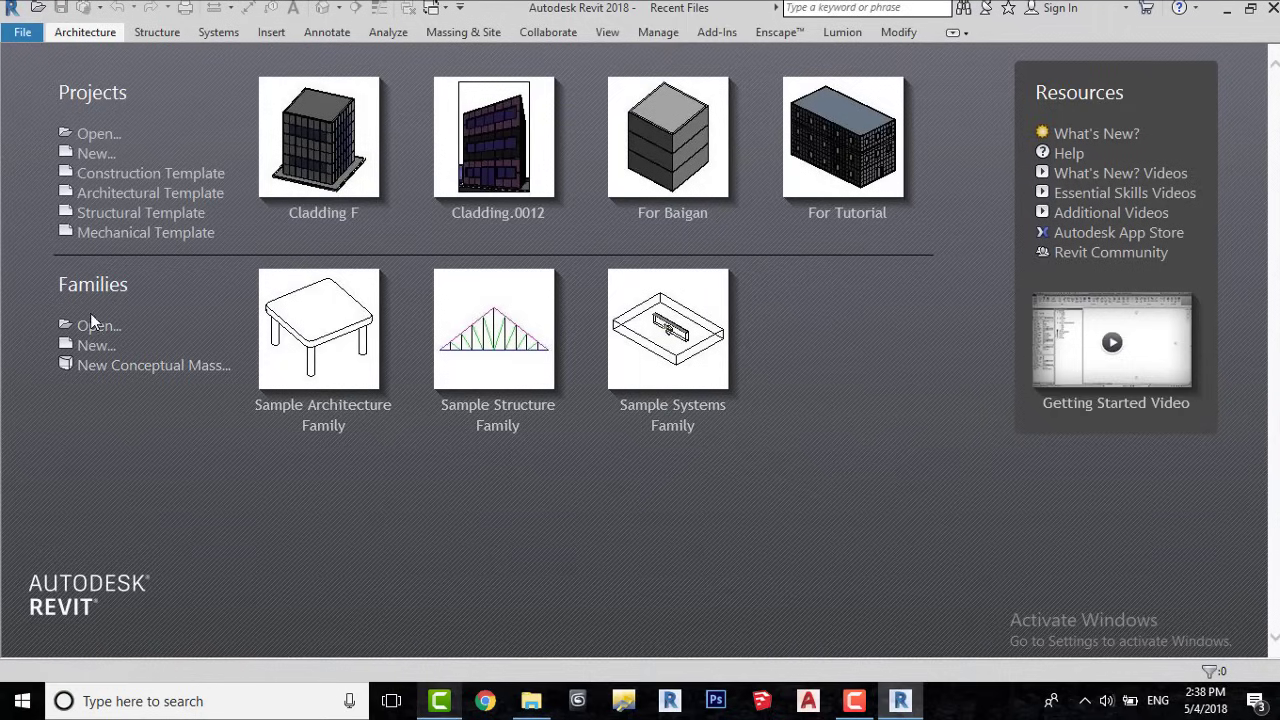
In Revit, create a new family from the Furniture.rft template, displaying the template files as a list.
{"action": "left_click", "coordinate": [80, 350]}
{"action": "right_click", "coordinate": [1000, 281]}
{"action": "mouse_move", "coordinate": [1043, 291]}
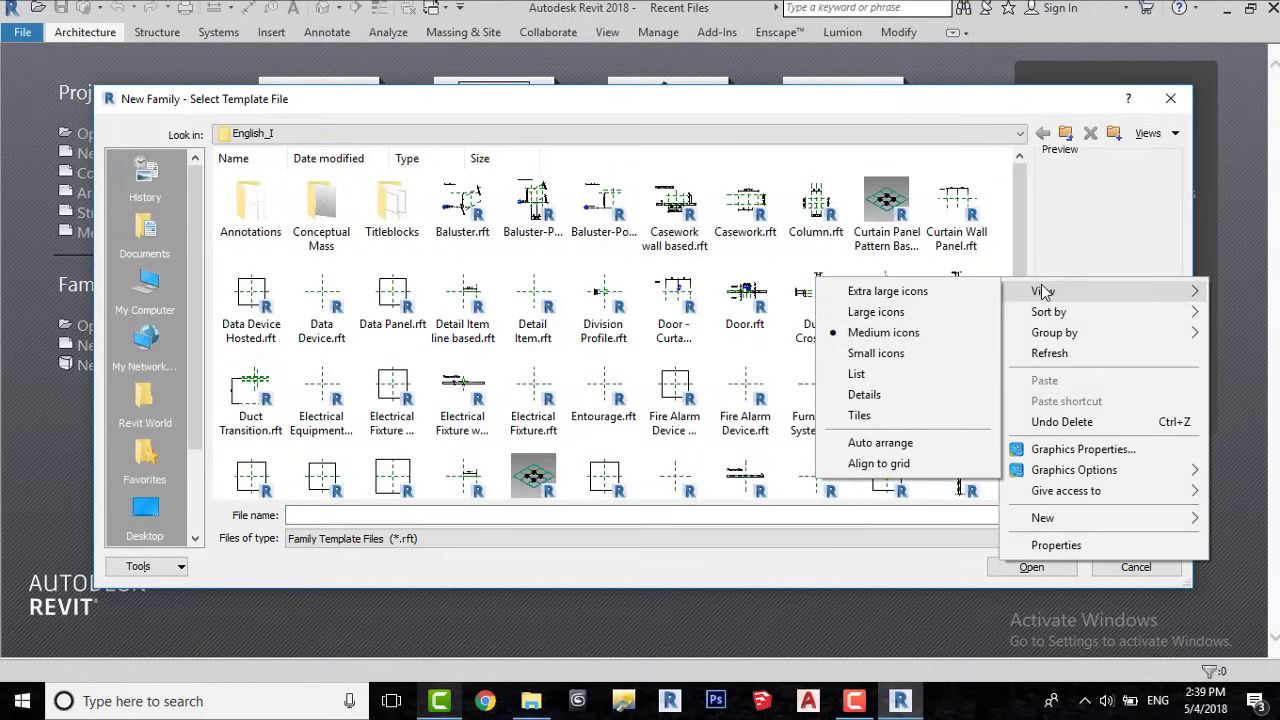
{"action": "left_click", "coordinate": [856, 373]}
{"action": "scroll", "coordinate": [432, 362], "scroll_direction": "down", "scroll_amount": 3}
{"action": "scroll", "coordinate": [432, 362], "scroll_direction": "up", "scroll_amount": 3}
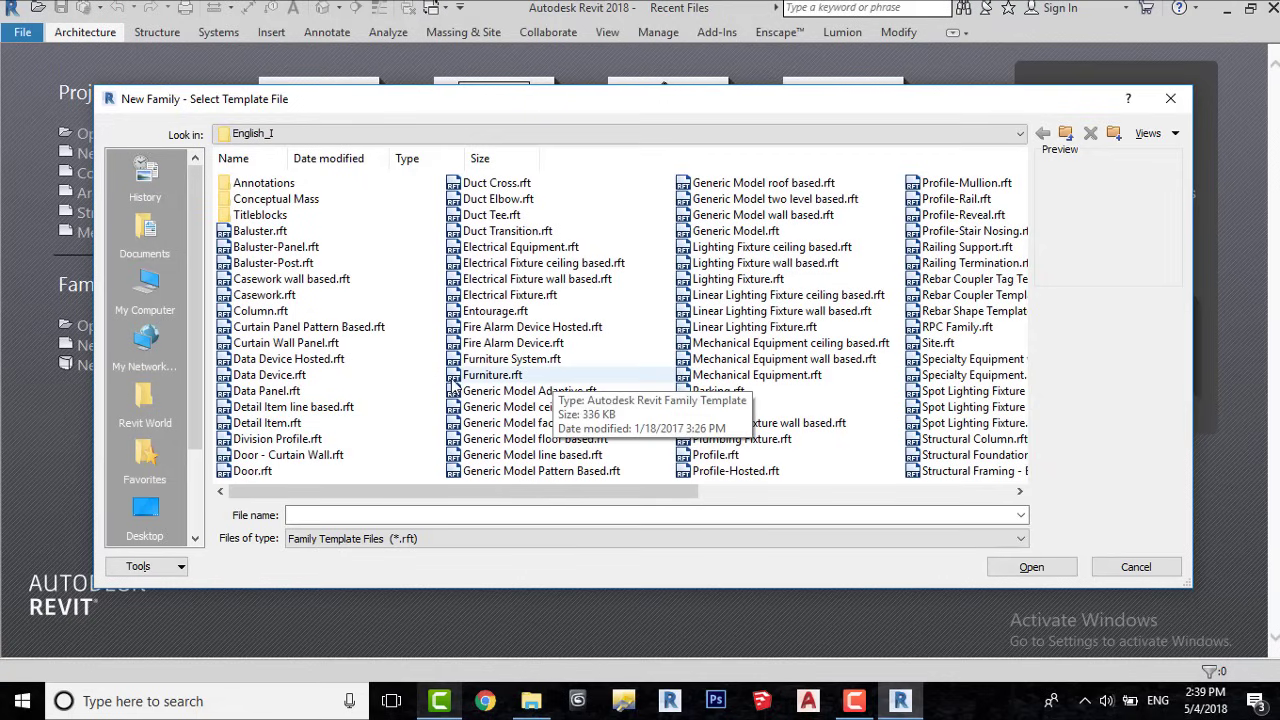
{"action": "left_click", "coordinate": [556, 378]}
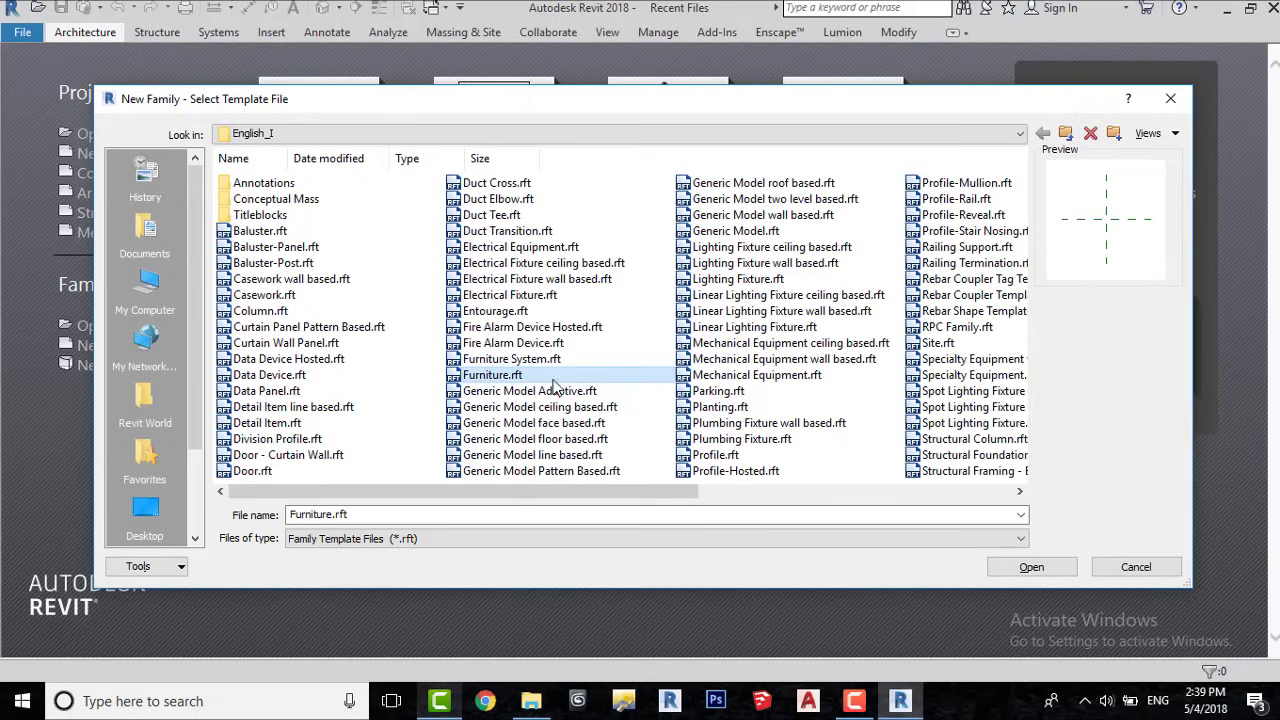
{"action": "left_click", "coordinate": [1037, 570]}
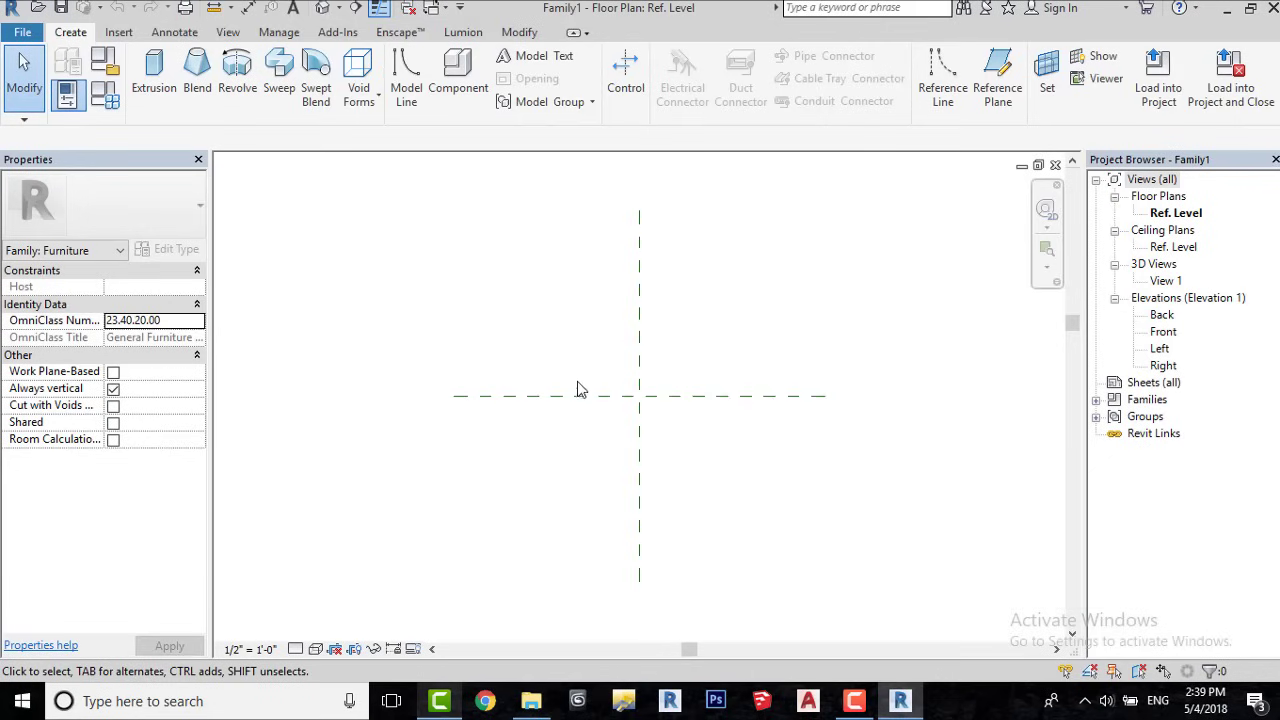
Import Bed Family.dwg into the family with Auto - Center to Center positioning.
{"action": "left_click", "coordinate": [124, 32]}
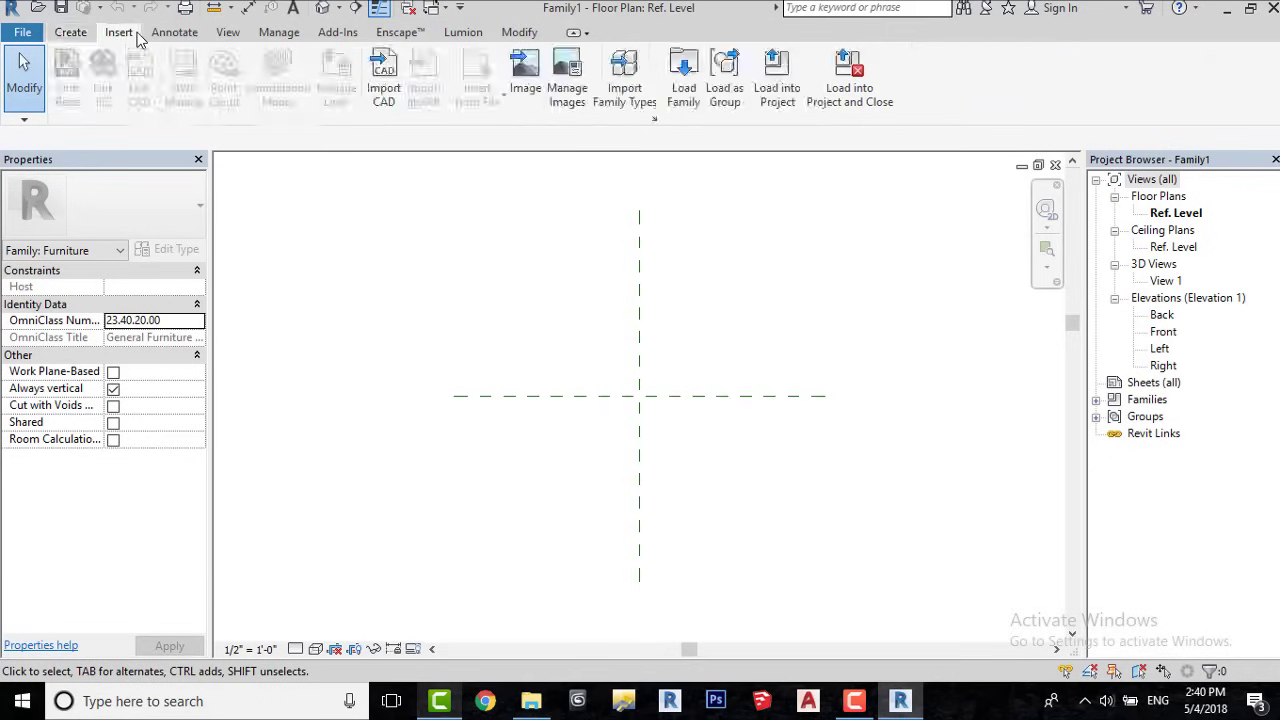
{"action": "left_click", "coordinate": [383, 100]}
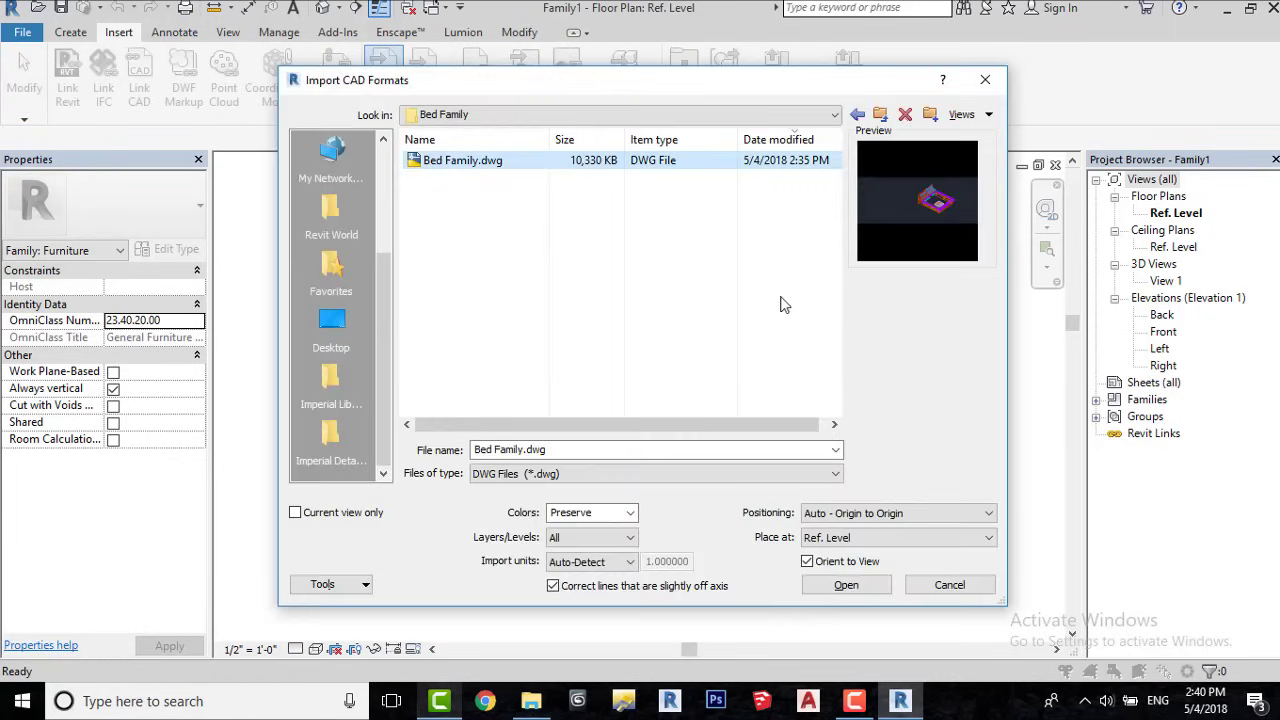
{"action": "left_click", "coordinate": [968, 517]}
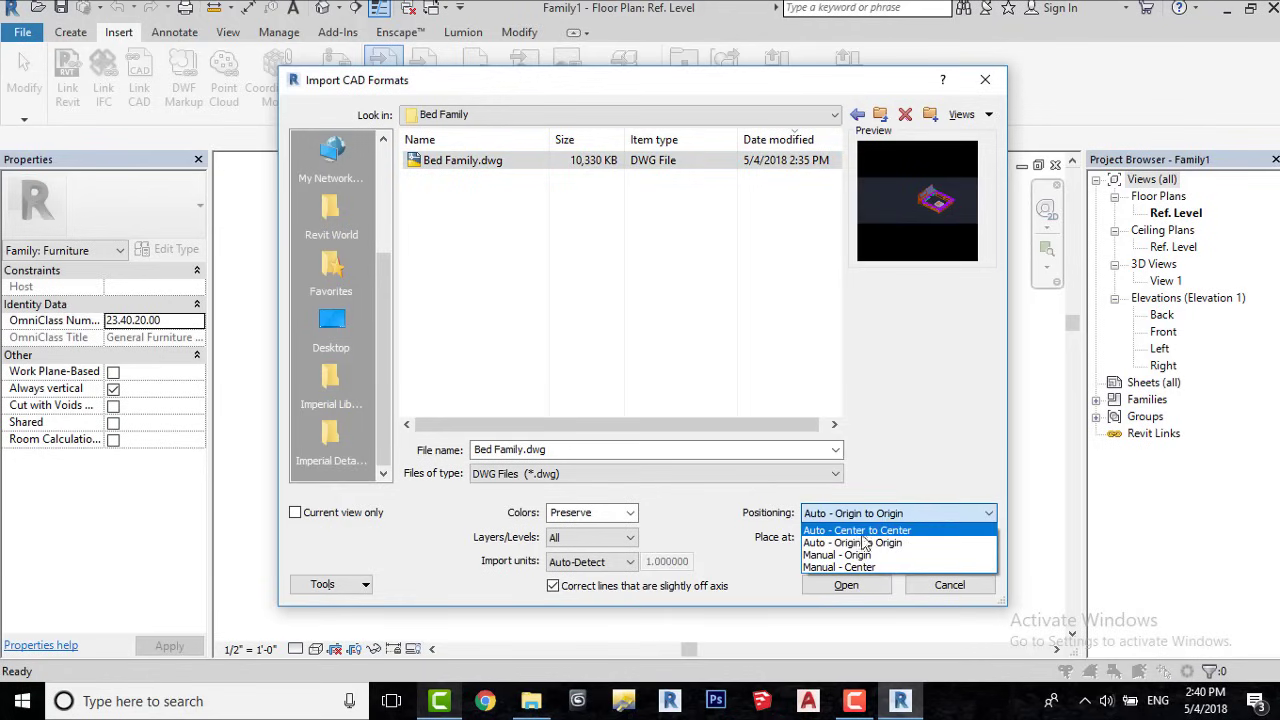
{"action": "left_click", "coordinate": [854, 531]}
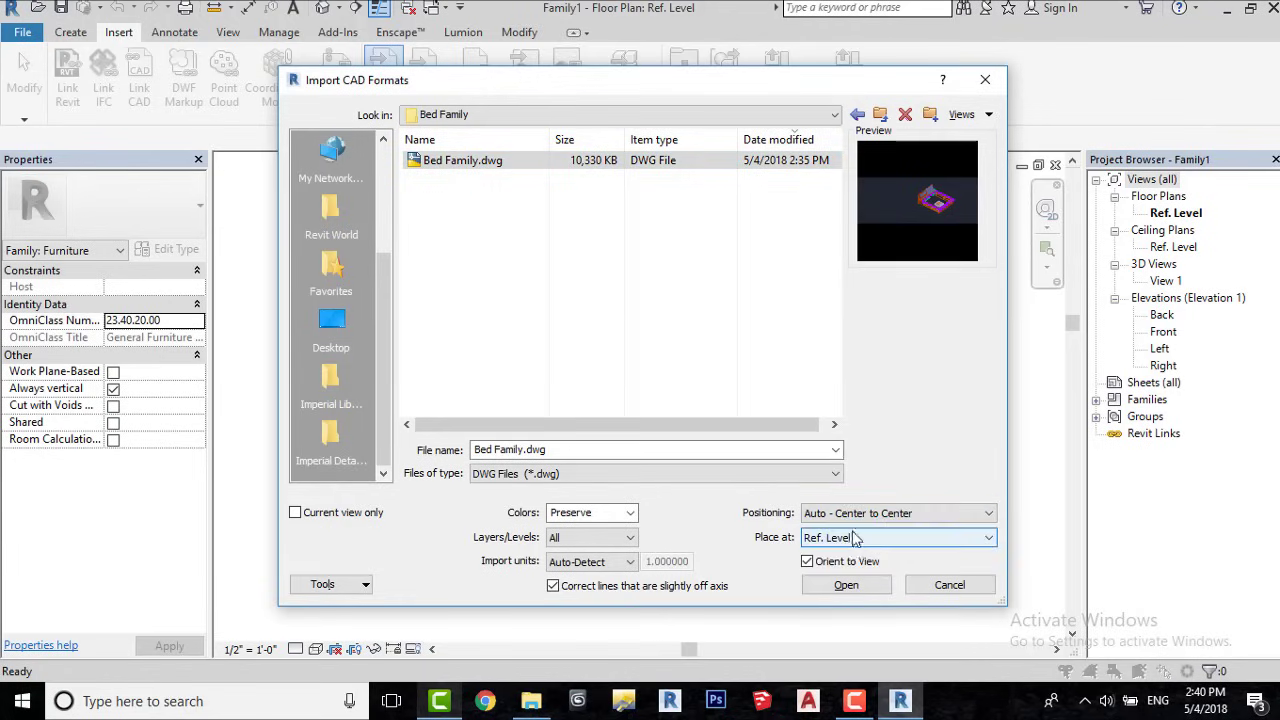
{"action": "left_click", "coordinate": [846, 585]}
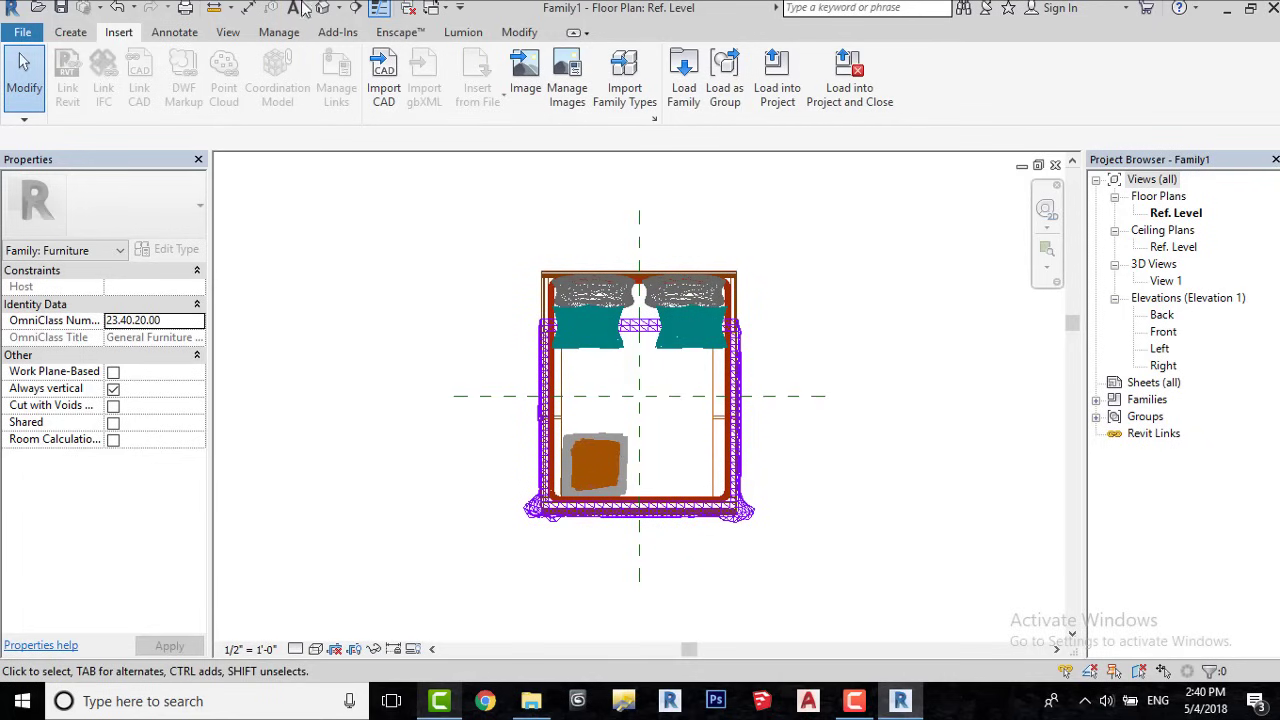
Open the default 3D view and display the imported bed in the Shaded visual style.
{"action": "left_click", "coordinate": [322, 10]}
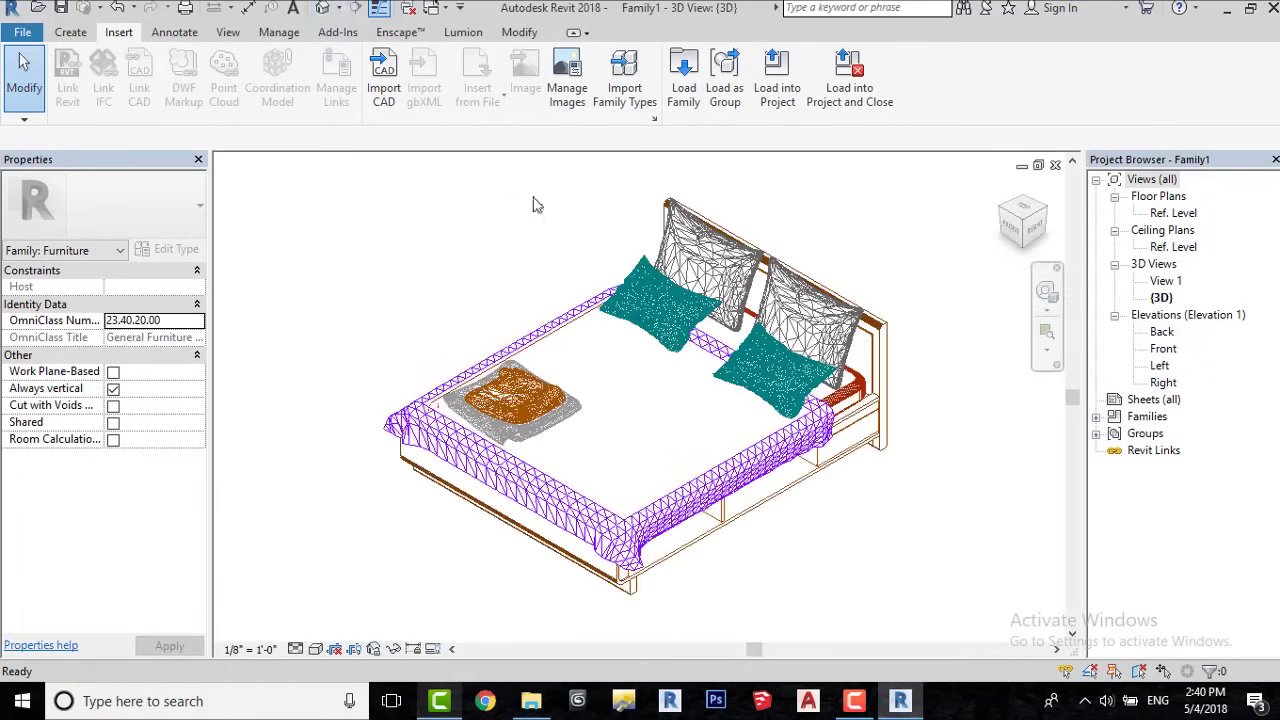
{"action": "left_click", "coordinate": [316, 649]}
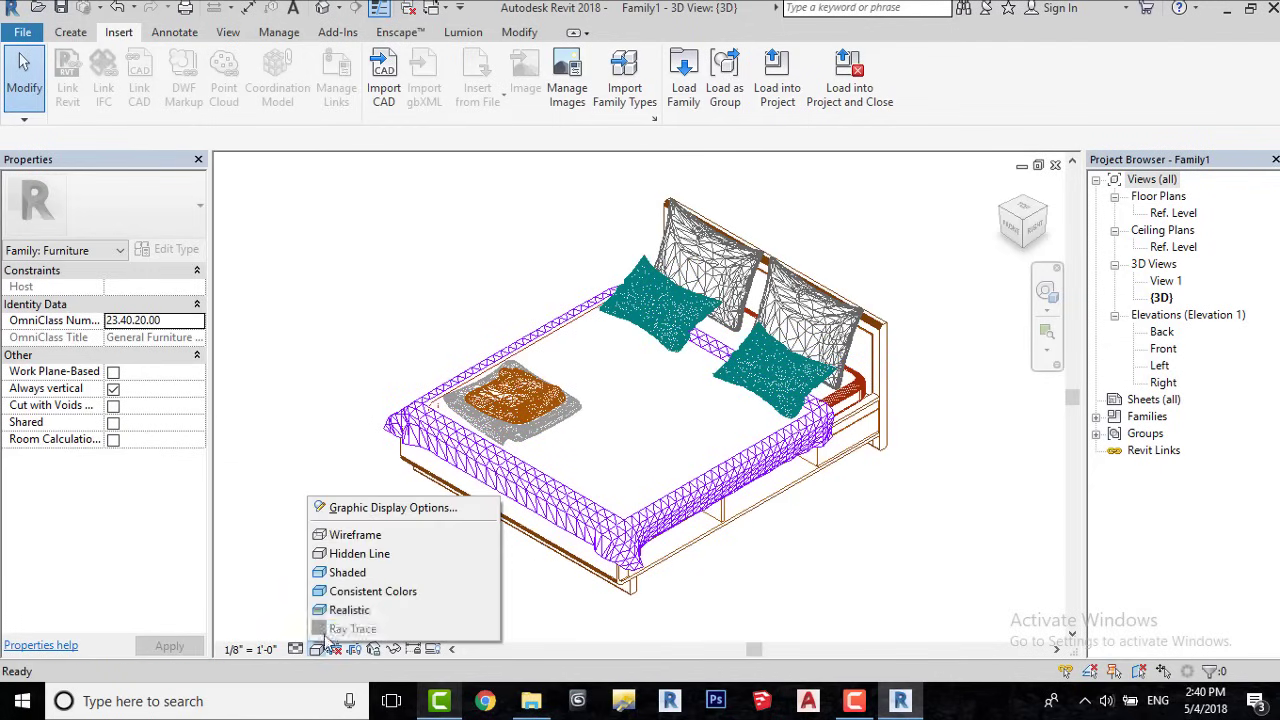
{"action": "left_click", "coordinate": [377, 574]}
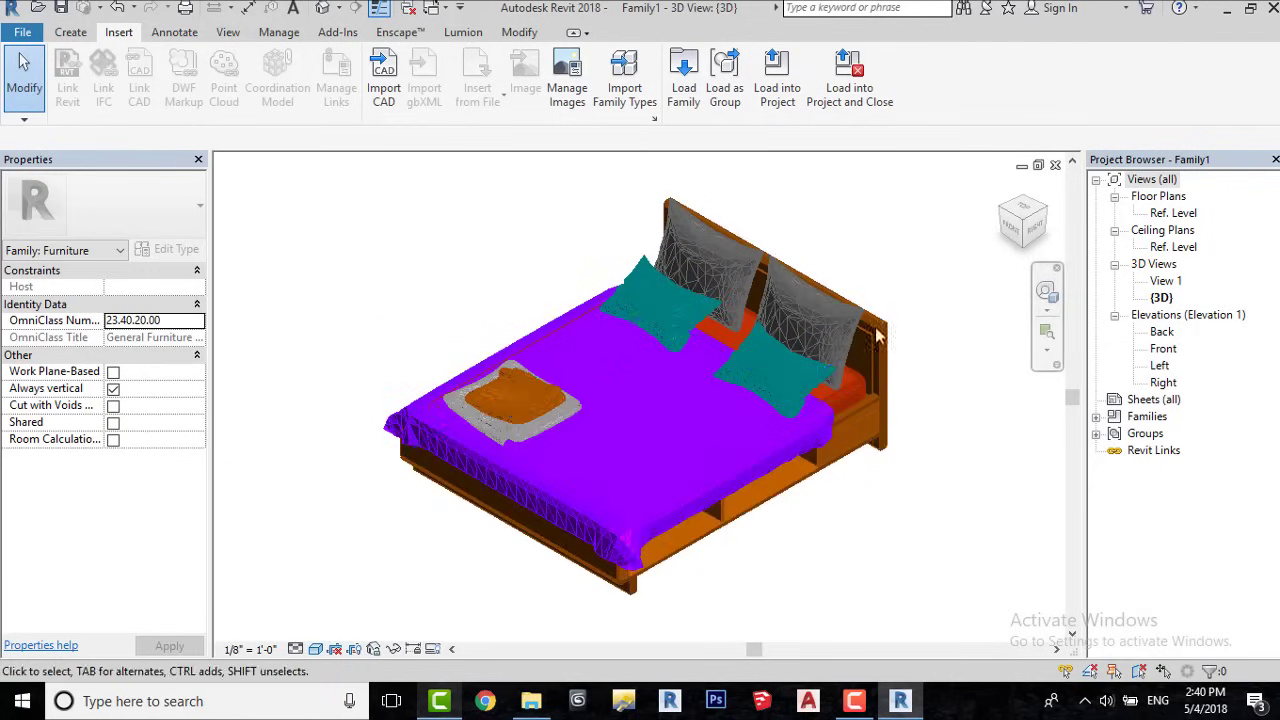
{"action": "scroll", "coordinate": [800, 450], "scroll_direction": "up", "scroll_amount": 1}
{"action": "mouse_move", "coordinate": [983, 228]}
{"action": "middle_mouse_down", "text": "shift"}
{"action": "mouse_move", "coordinate": [880, 300]}
{"action": "mouse_move", "coordinate": [920, 290]}
{"action": "mouse_move", "coordinate": [983, 228]}
{"action": "mouse_move", "coordinate": [1000, 232]}
{"action": "middle_mouse_up", "text": "shift"}
{"action": "scroll", "coordinate": [745, 400], "scroll_direction": "down", "scroll_amount": 1}
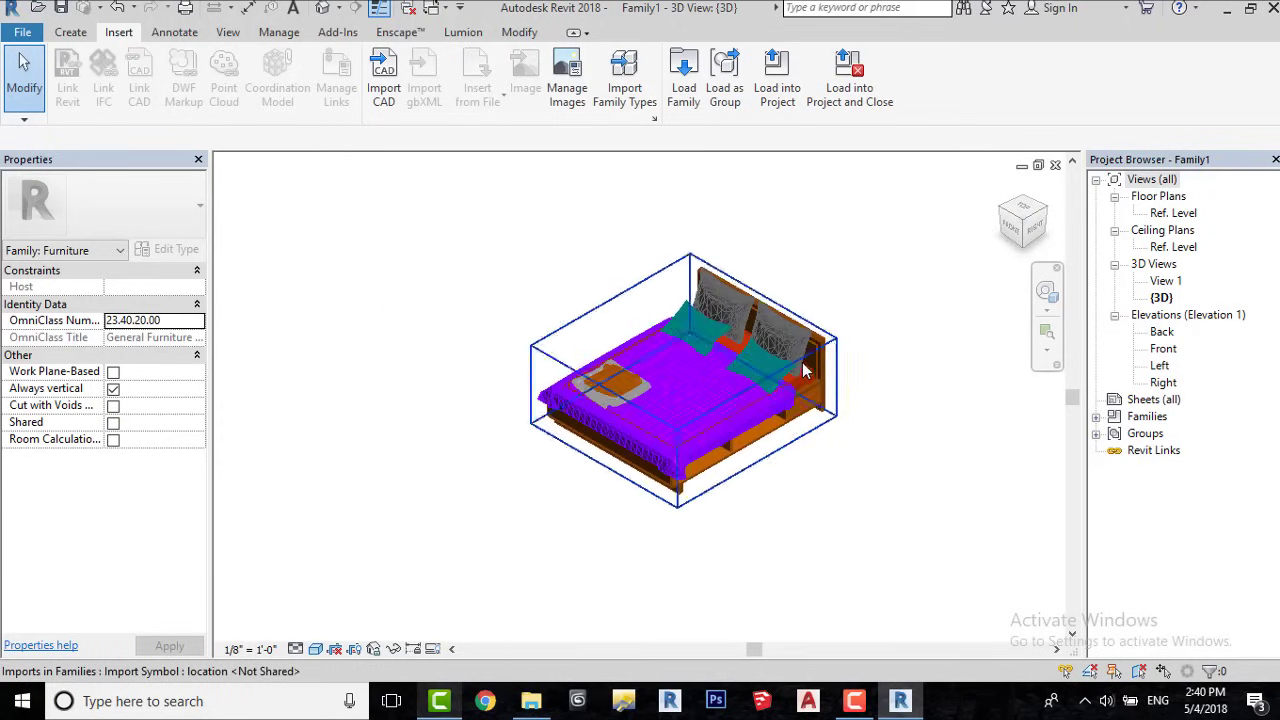
{"action": "scroll", "coordinate": [830, 295], "scroll_direction": "up", "scroll_amount": 1}
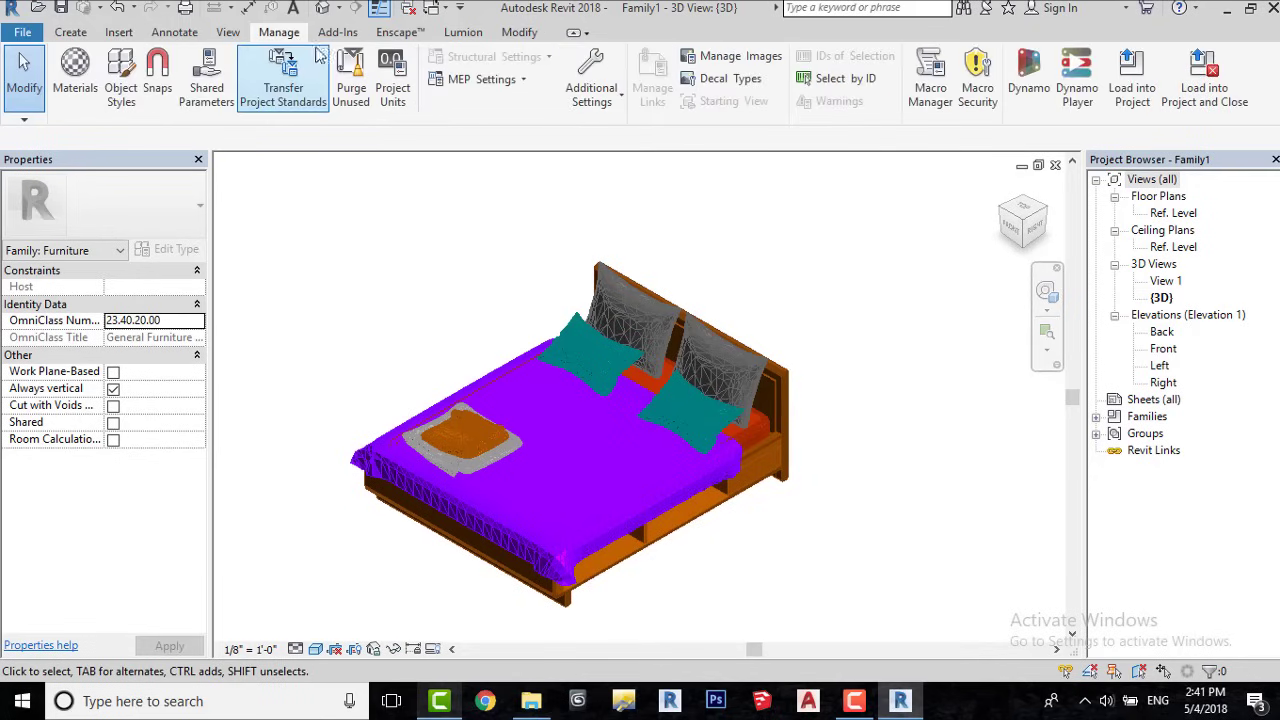
Open the material assignment of the Mattress layer among the imported objects in Object Styles.
{"action": "left_click", "coordinate": [121, 95]}
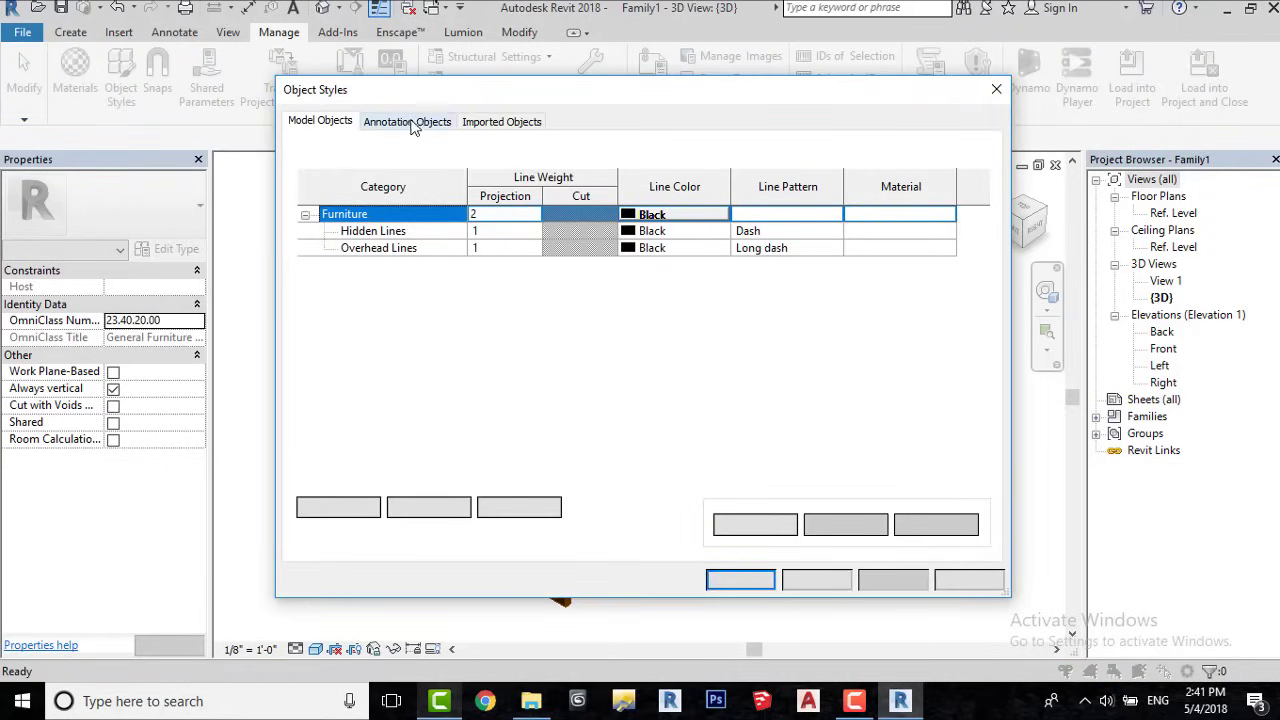
{"action": "left_click", "coordinate": [481, 125]}
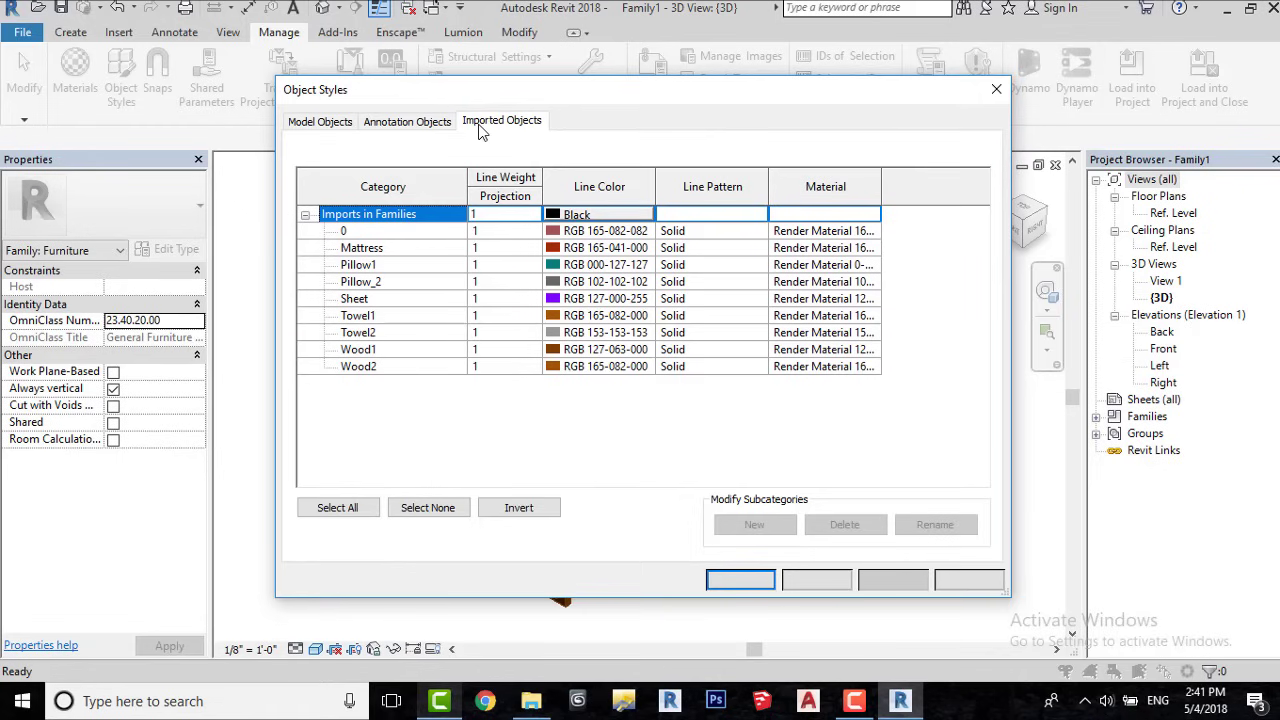
{"action": "left_click_drag", "start_coordinate": [645, 96], "coordinate": [573, 87]}
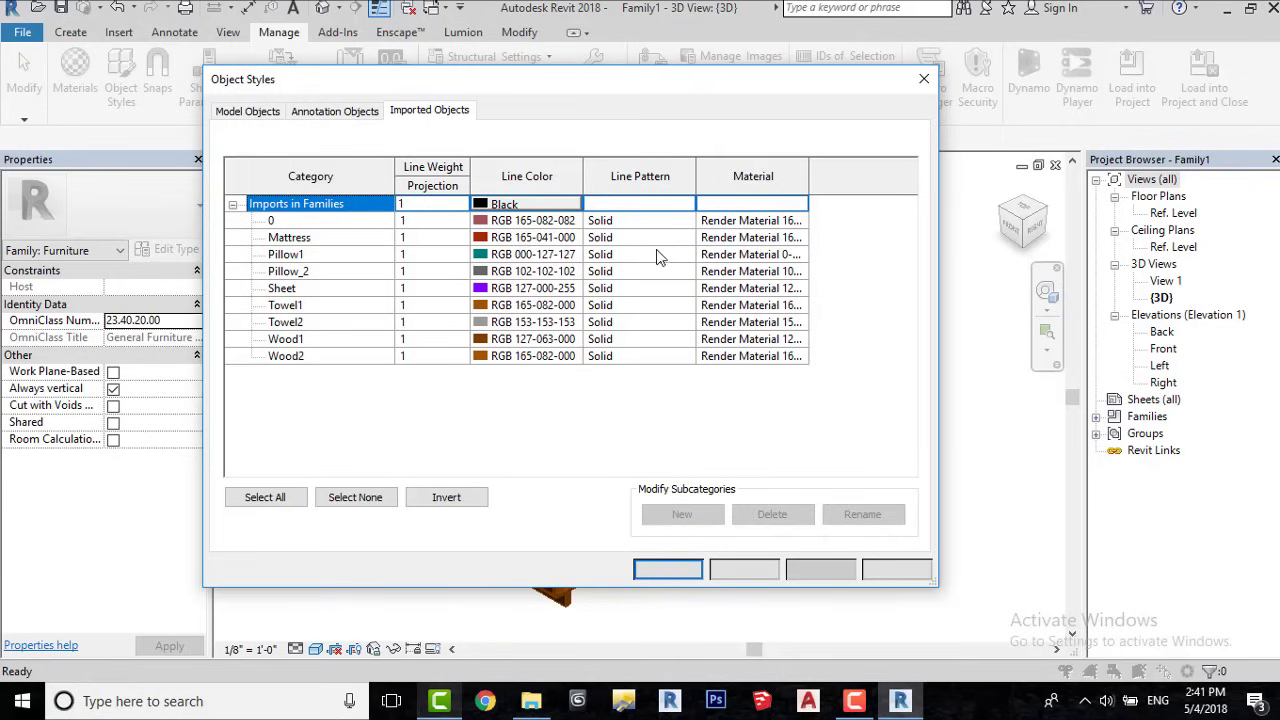
{"action": "left_click", "coordinate": [801, 237]}
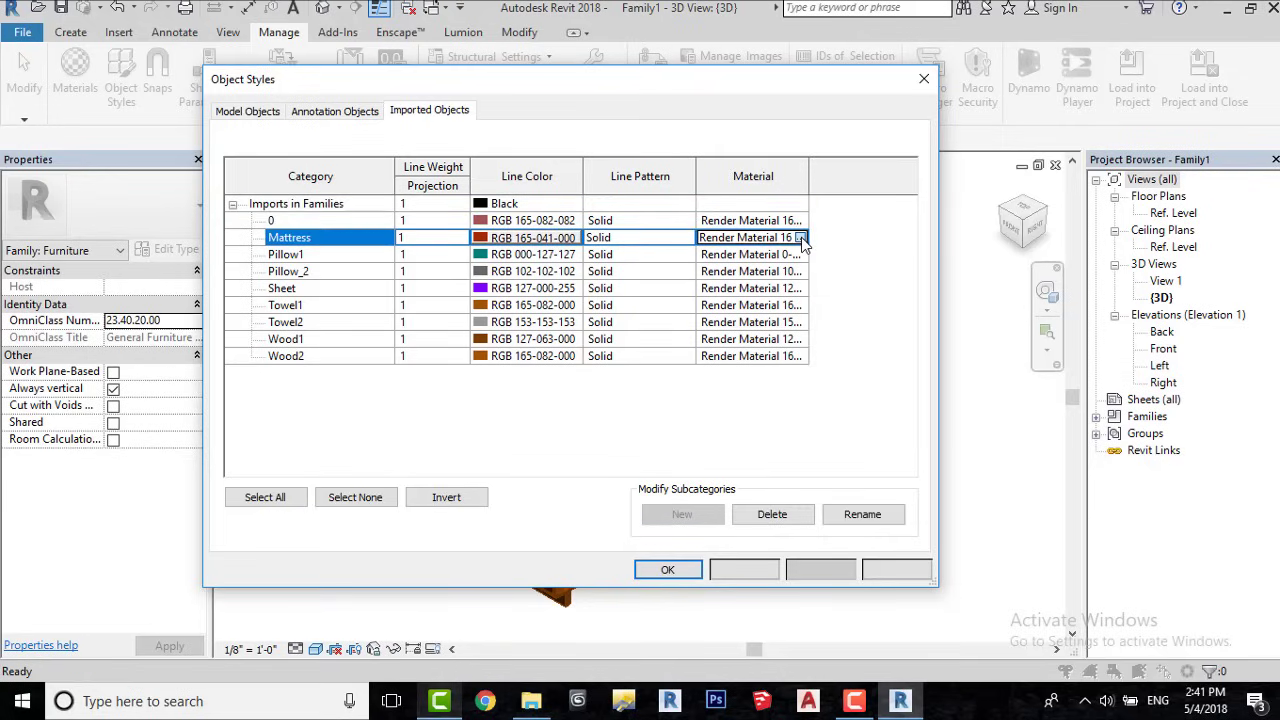
{"action": "left_click", "coordinate": [801, 237]}
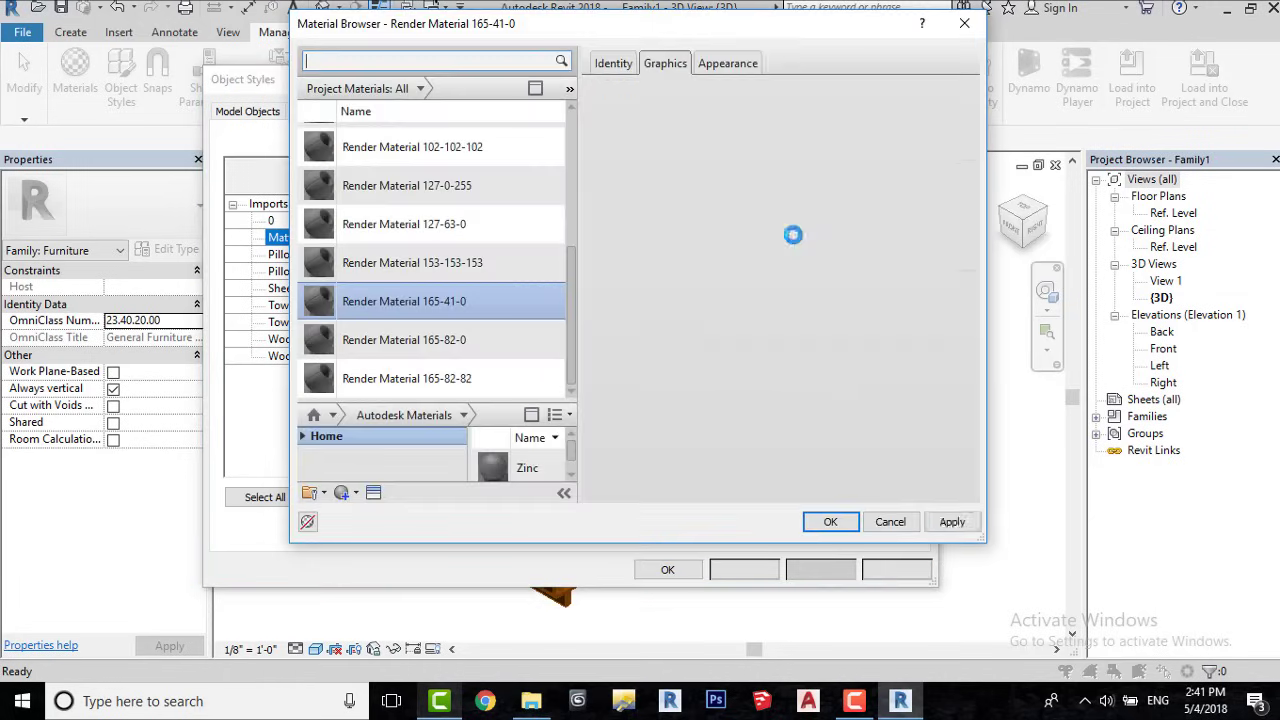
Delete all the imported Render Material entries from the project materials, starting with Render Material 0-127-127.
{"action": "scroll", "coordinate": [440, 300], "scroll_direction": "up", "scroll_amount": 2}
{"action": "left_click", "coordinate": [391, 305]}
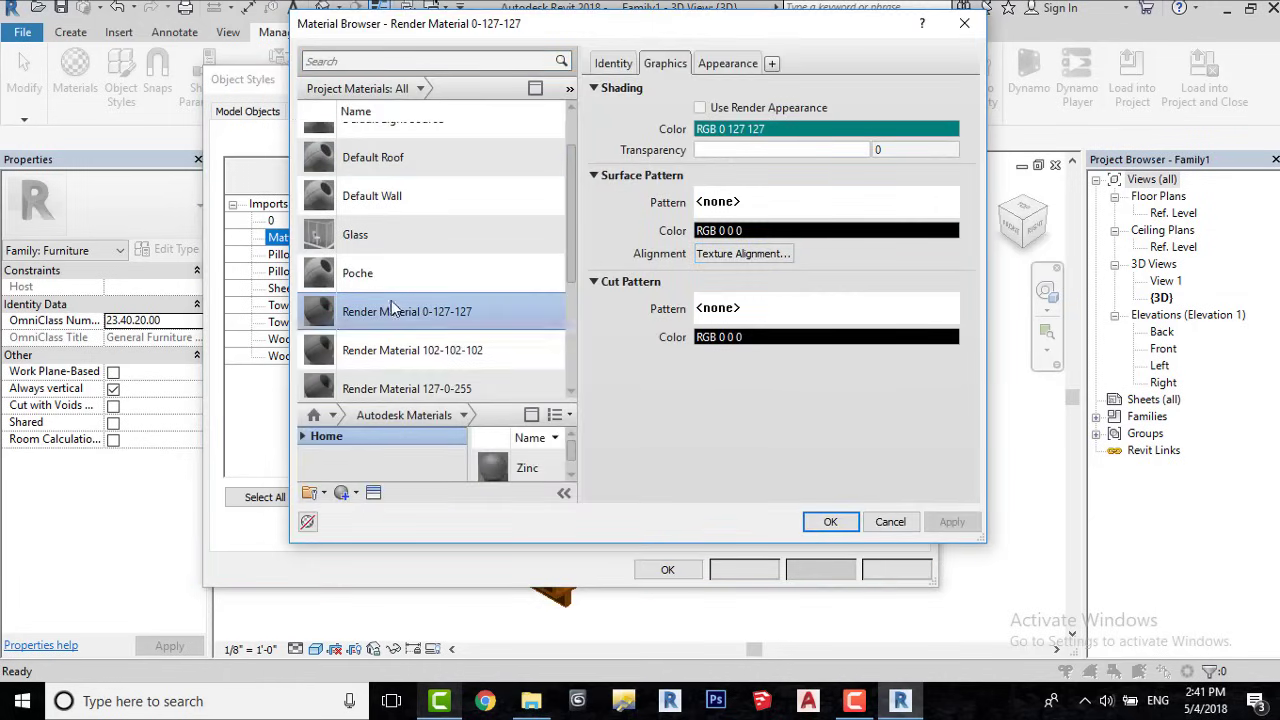
{"action": "key", "text": "Delete"}
{"action": "key", "text": "Delete"}
{"action": "key", "text": "Delete"}
{"action": "key", "text": "Delete"}
{"action": "key", "text": "Delete"}
{"action": "key", "text": "Delete"}
{"action": "key", "text": "Delete"}
{"action": "key", "text": "Delete"}
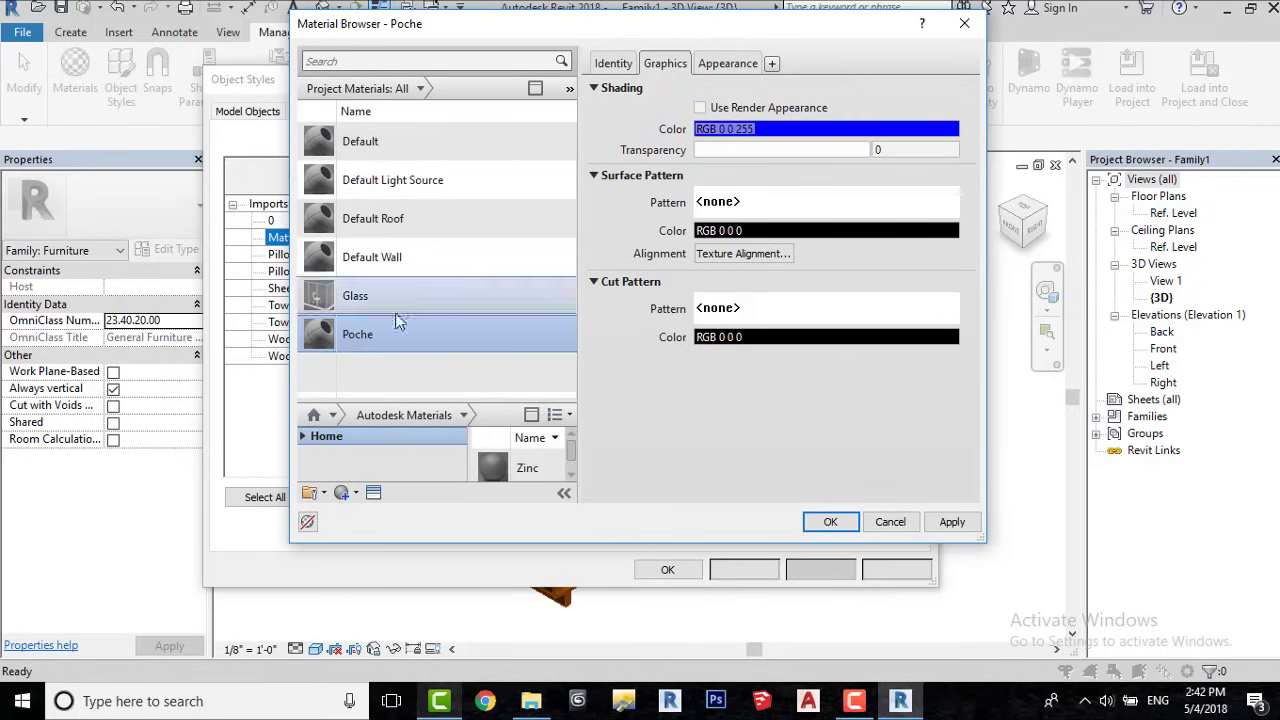
Delete the remaining project materials: Default, Default Light Source, Default Roof, Default Wall, Glass and Poche.
{"action": "left_click", "coordinate": [404, 154]}
{"action": "key", "text": "Delete"}
{"action": "key", "text": "Delete"}
{"action": "key", "text": "Delete"}
{"action": "key", "text": "Delete"}
{"action": "key", "text": "Delete"}
{"action": "key", "text": "Delete"}
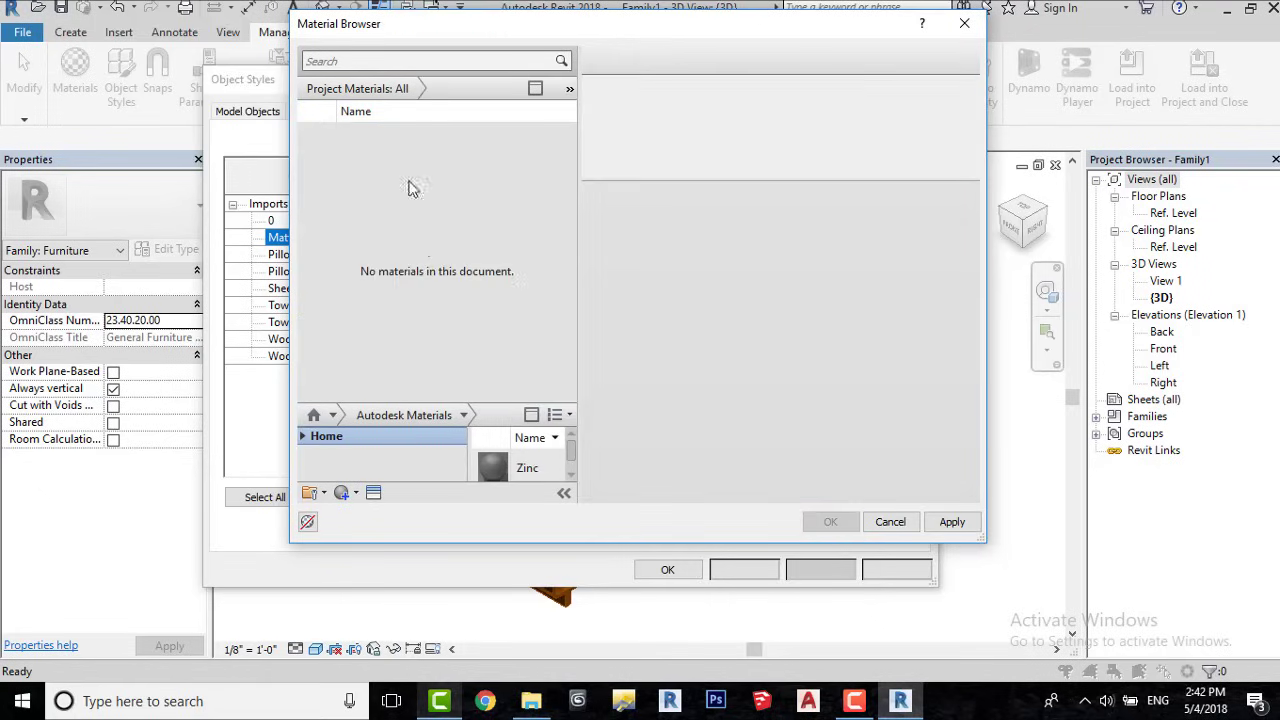
Create a new material in the emptied material list and name it Mattress.
{"action": "left_click", "coordinate": [354, 496]}
{"action": "left_click", "coordinate": [410, 511]}
{"action": "right_click", "coordinate": [396, 145]}
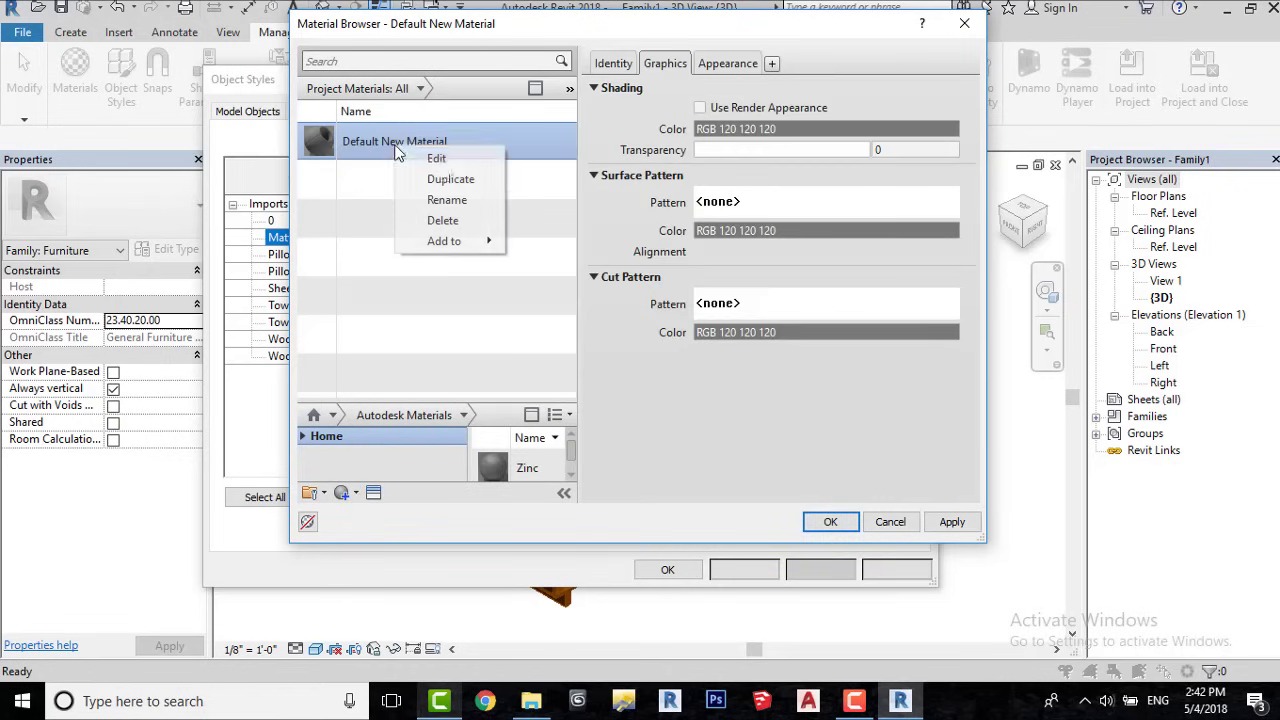
{"action": "left_click", "coordinate": [470, 158]}
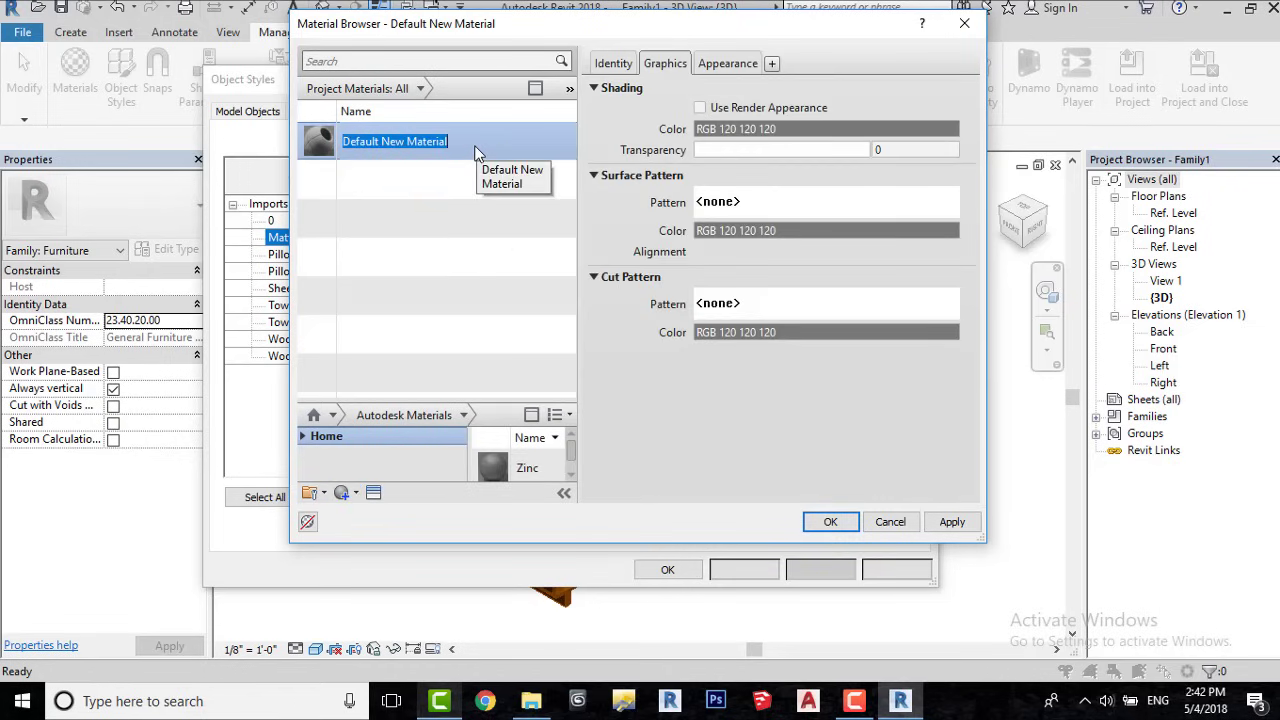
{"action": "left_click_drag", "start_coordinate": [470, 33], "coordinate": [570, 47]}
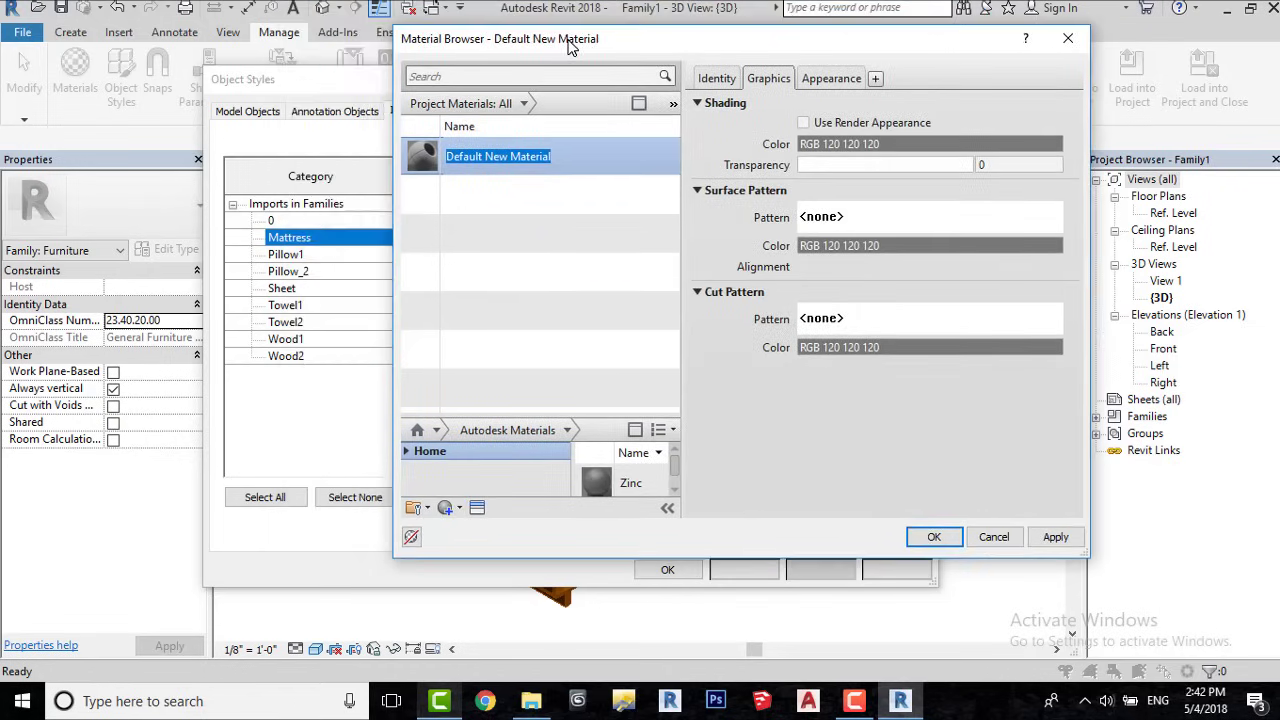
{"action": "type", "text": "Matt"}
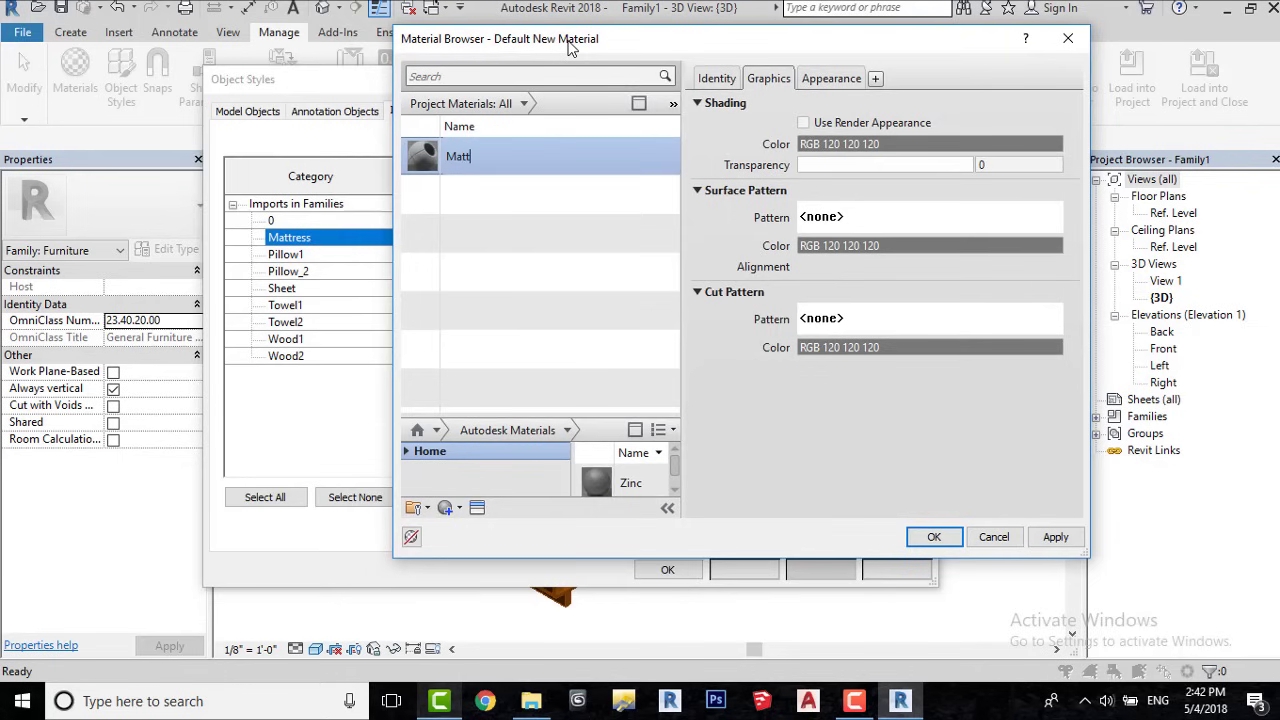
{"action": "type", "text": "ress"}
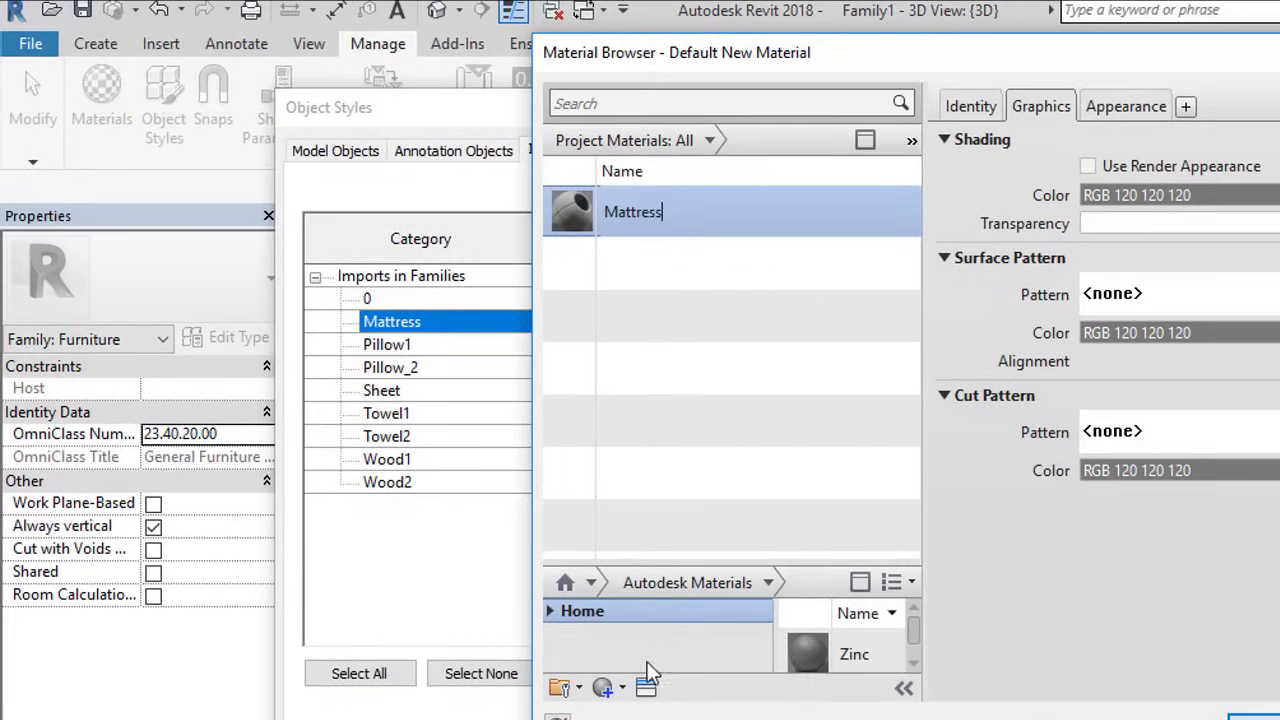
Create two more new materials, naming them Pillow1 and Pillow2.
{"action": "left_click", "coordinate": [610, 688]}
{"action": "right_click", "coordinate": [665, 222]}
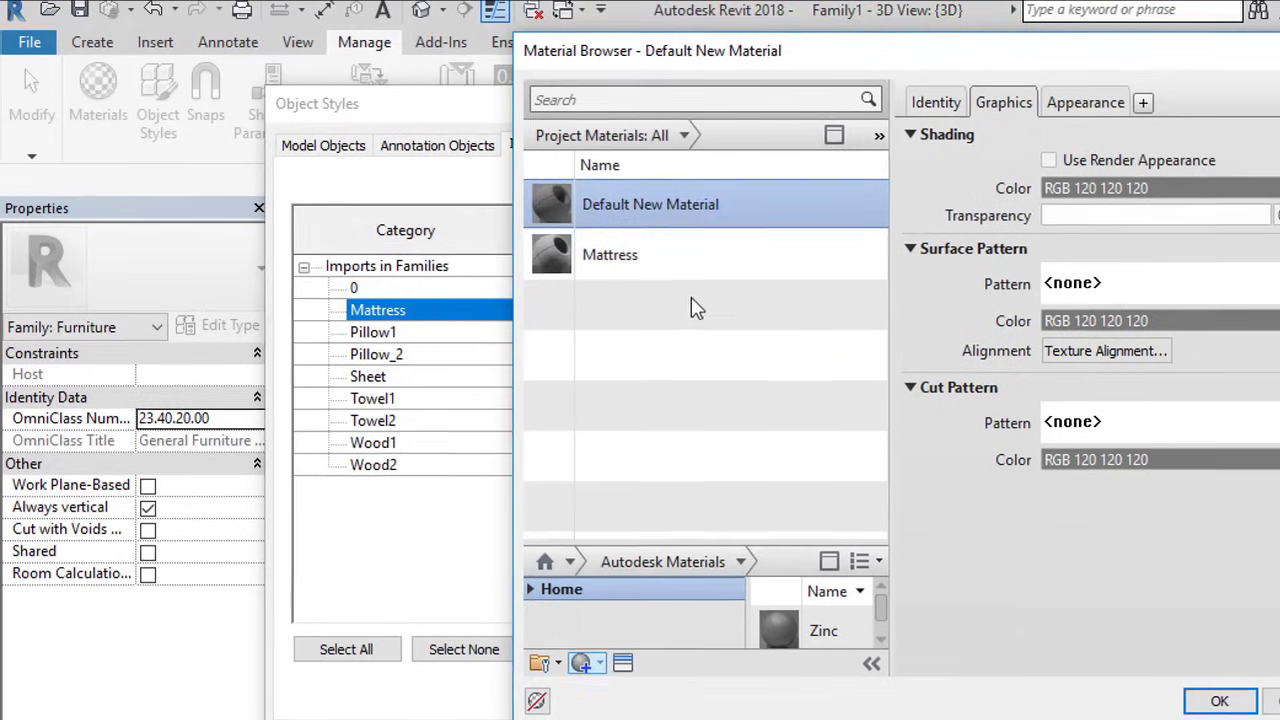
{"action": "left_click", "coordinate": [681, 279]}
{"action": "type", "text": "Pillow1"}
{"action": "key", "text": "Return"}
{"action": "left_click", "coordinate": [599, 662]}
{"action": "left_click", "coordinate": [598, 688]}
{"action": "key", "text": "F2"}
{"action": "type", "text": "Pill"}
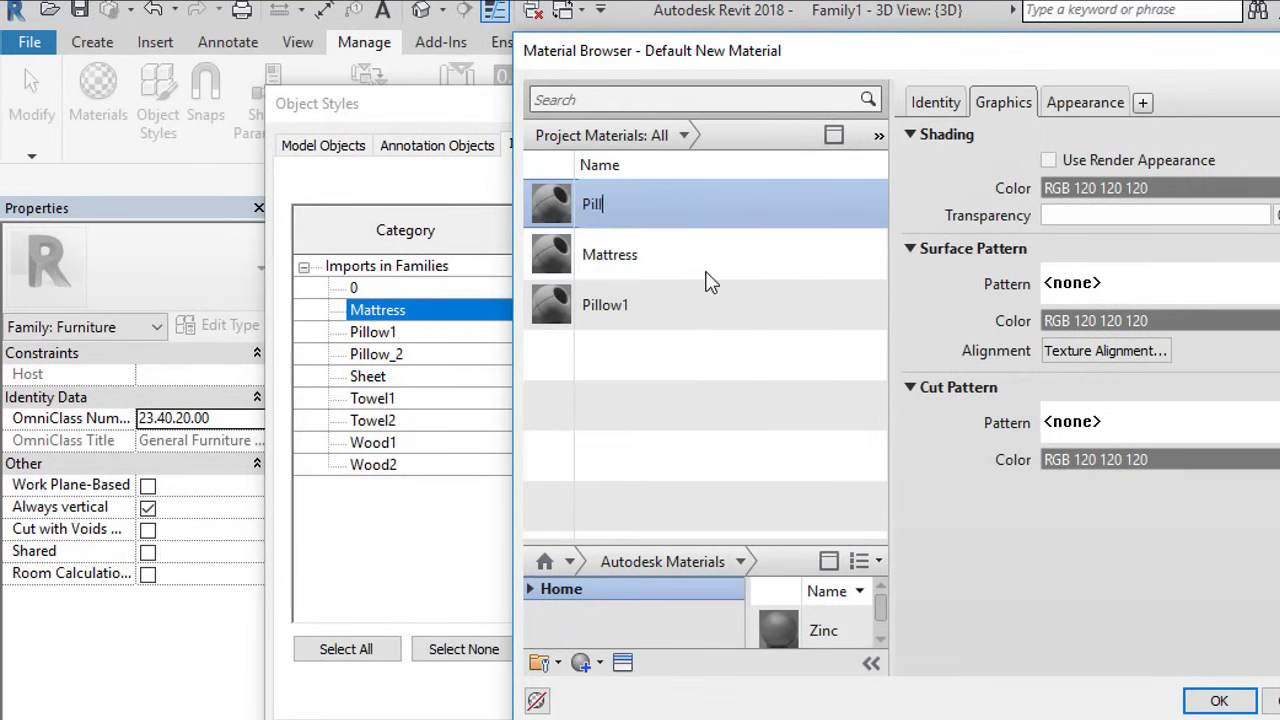
Add two new materials to the project and name them Sheet and Towel1.
{"action": "left_click", "coordinate": [623, 665]}
{"action": "left_click", "coordinate": [614, 686]}
{"action": "right_click", "coordinate": [700, 218]}
{"action": "left_click", "coordinate": [724, 284]}
{"action": "type", "text": "Sheet"}
{"action": "left_click", "coordinate": [600, 662]}
{"action": "left_click", "coordinate": [592, 688]}
{"action": "right_click", "coordinate": [700, 205]}
{"action": "left_click", "coordinate": [724, 276]}
{"action": "type", "text": "Towel1"}
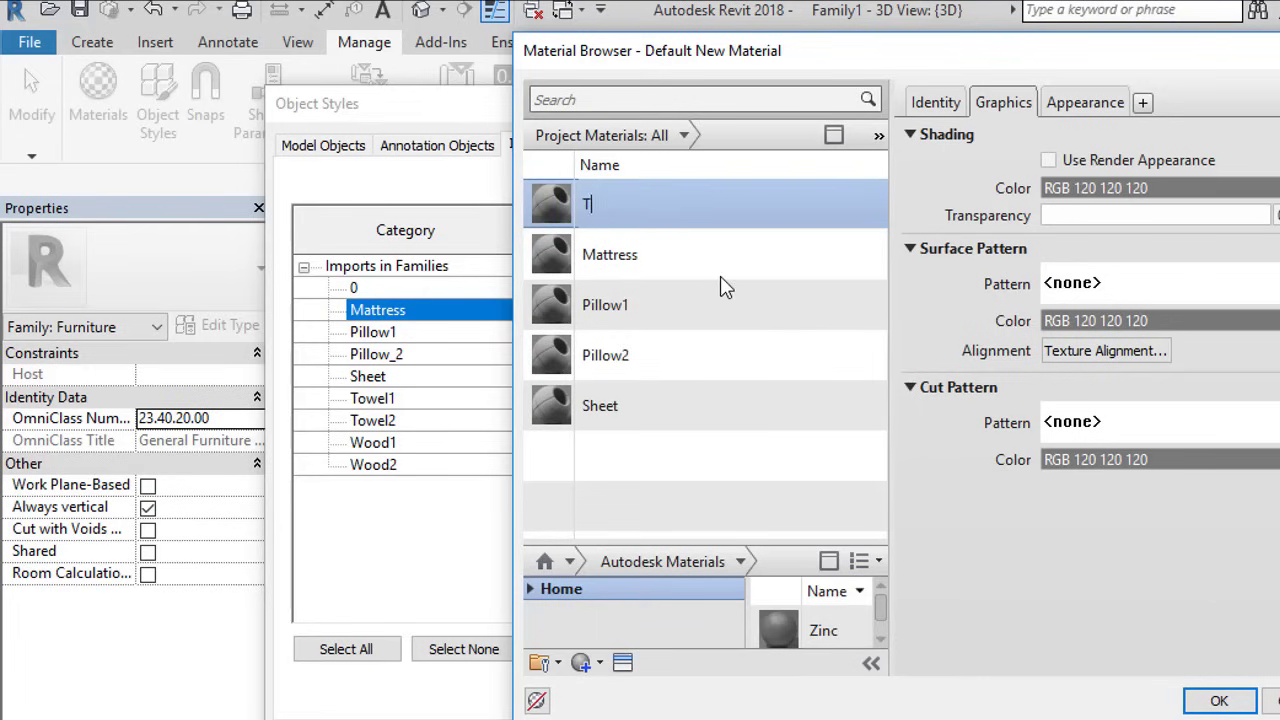
Create another new material and name it Towel2.
{"action": "left_click", "coordinate": [583, 662]}
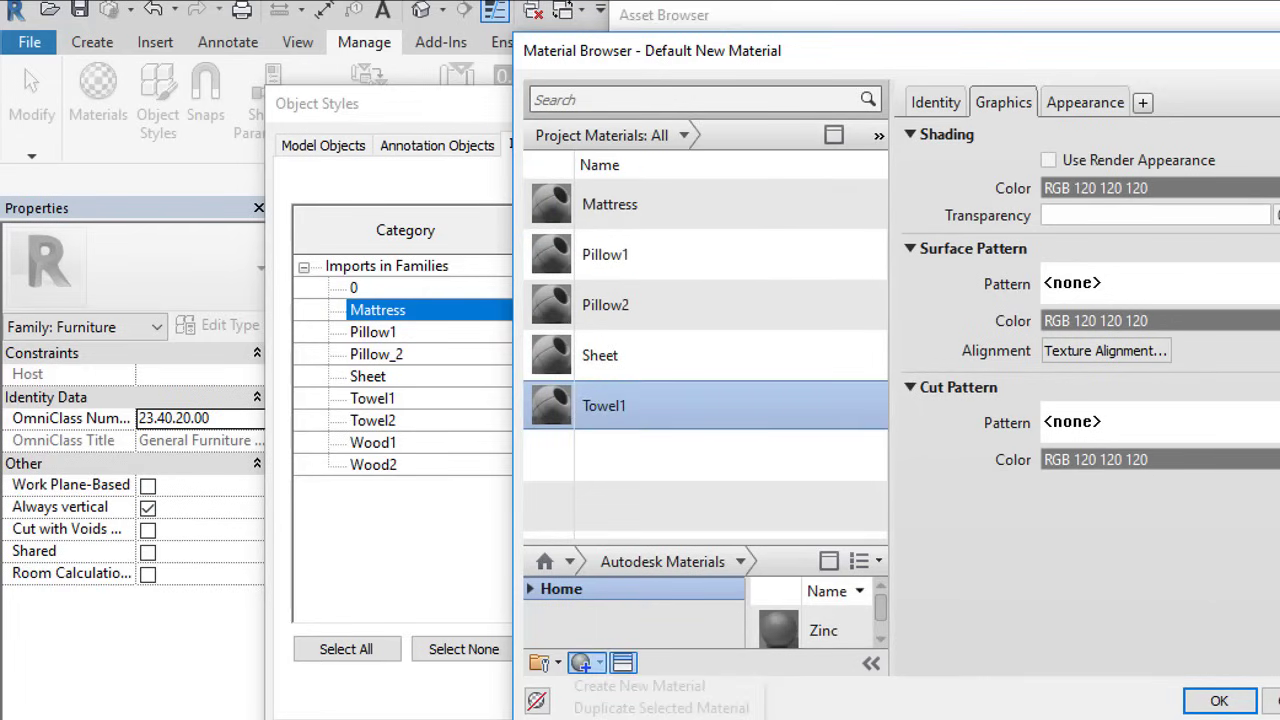
{"action": "left_click", "coordinate": [737, 500]}
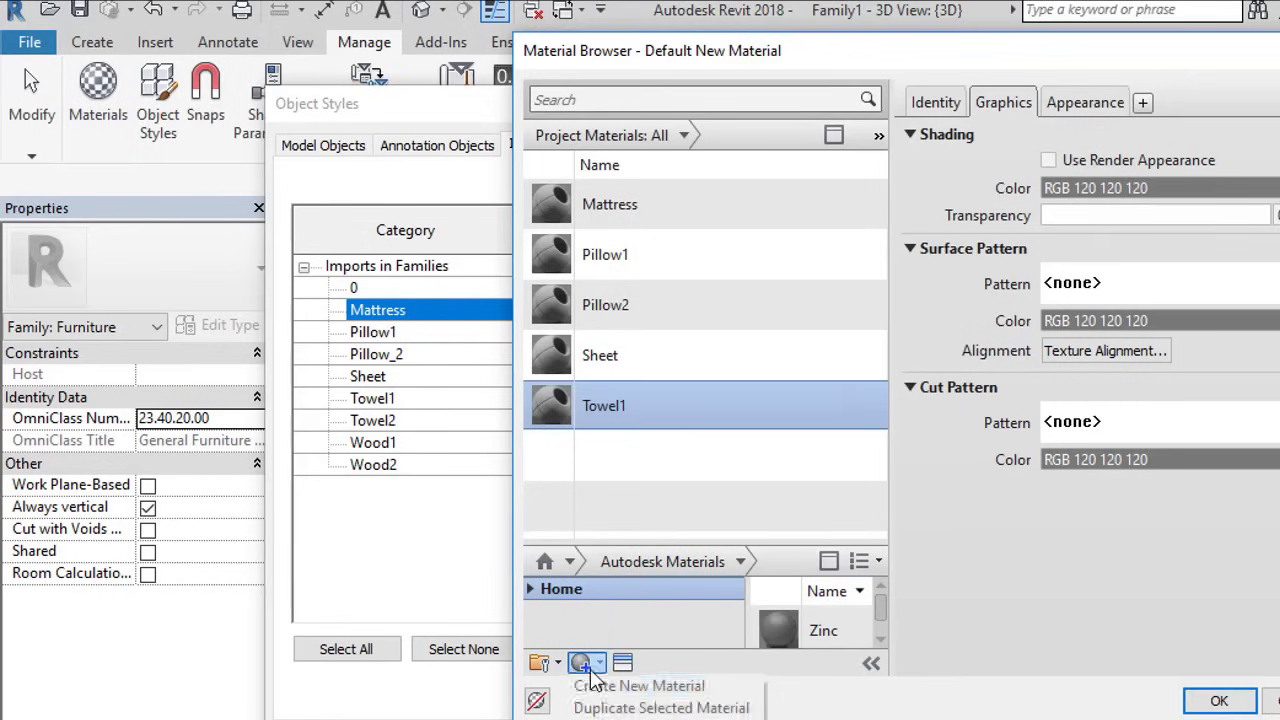
{"action": "left_click", "coordinate": [592, 676]}
{"action": "left_click", "coordinate": [592, 688]}
{"action": "right_click", "coordinate": [678, 206]}
{"action": "left_click", "coordinate": [712, 279]}
{"action": "type", "text": "Wo"}
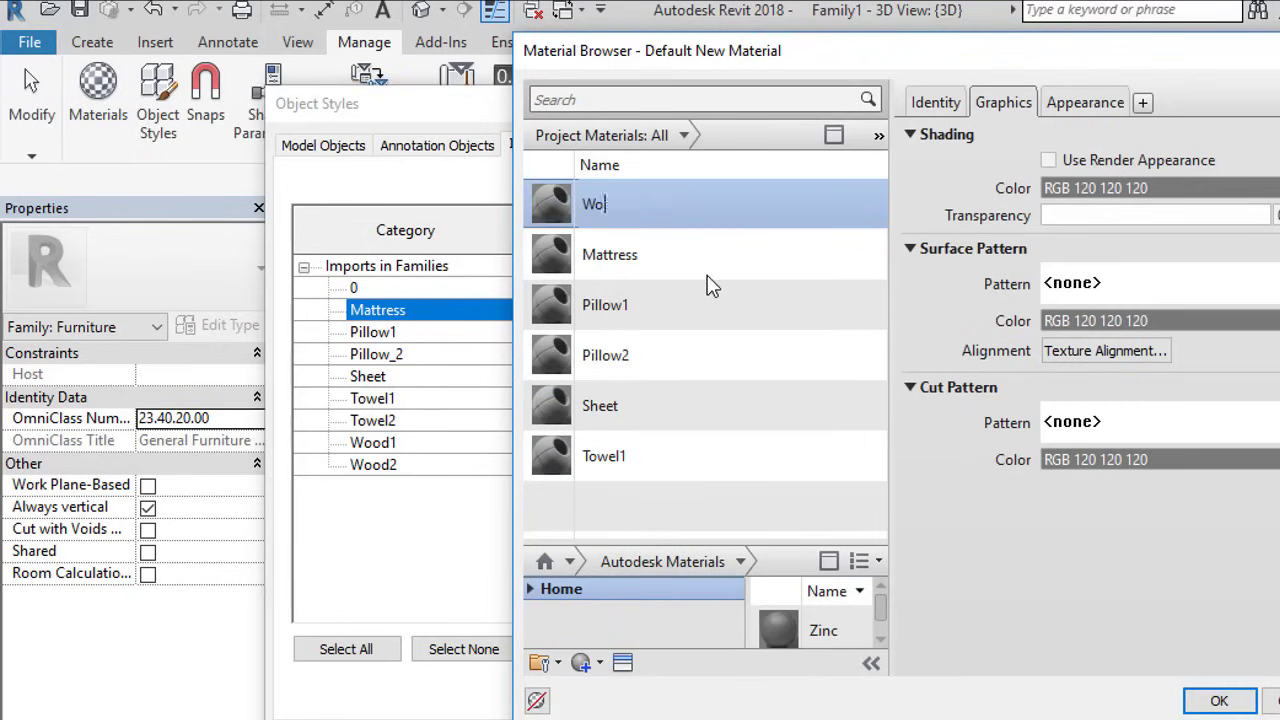
Create two new materials for the wooden parts and name them Wood1 and Wood2.
{"action": "left_click", "coordinate": [583, 662]}
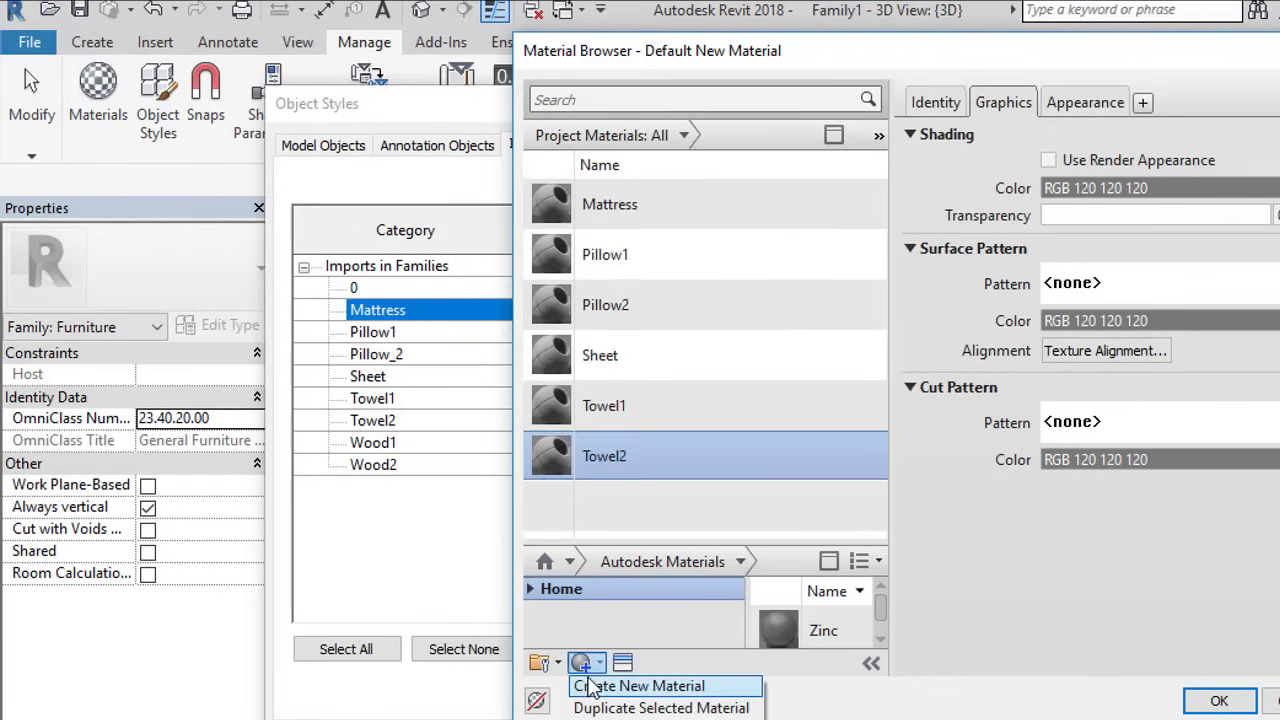
{"action": "left_click", "coordinate": [592, 690]}
{"action": "right_click", "coordinate": [696, 204]}
{"action": "left_click", "coordinate": [749, 280]}
{"action": "type", "text": "Wood1"}
{"action": "left_click", "coordinate": [584, 662]}
{"action": "left_click", "coordinate": [592, 686]}
{"action": "right_click", "coordinate": [650, 206]}
{"action": "left_click", "coordinate": [714, 286]}
{"action": "type", "text": "Woo"}
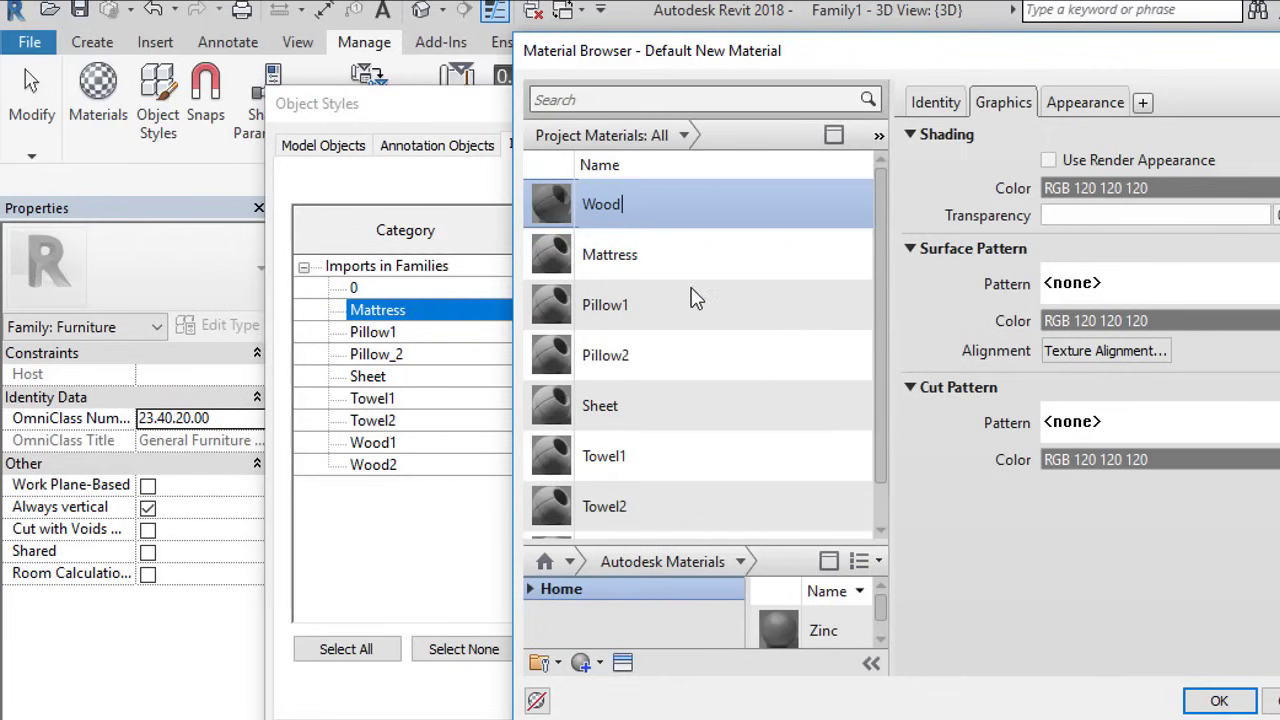
Assign the Towel2 material to the Mattress layer and return to the object styles.
{"action": "left_click", "coordinate": [670, 405]}
{"action": "scroll", "coordinate": [650, 420], "scroll_direction": "up", "scroll_amount": 1}
{"action": "left_click", "coordinate": [622, 406], "text": "ctrl"}
{"action": "scroll", "coordinate": [618, 385], "scroll_direction": "down", "scroll_amount": 1}
{"action": "scroll", "coordinate": [618, 395], "scroll_direction": "up", "scroll_amount": 1}
{"action": "left_click", "coordinate": [605, 362], "text": "ctrl"}
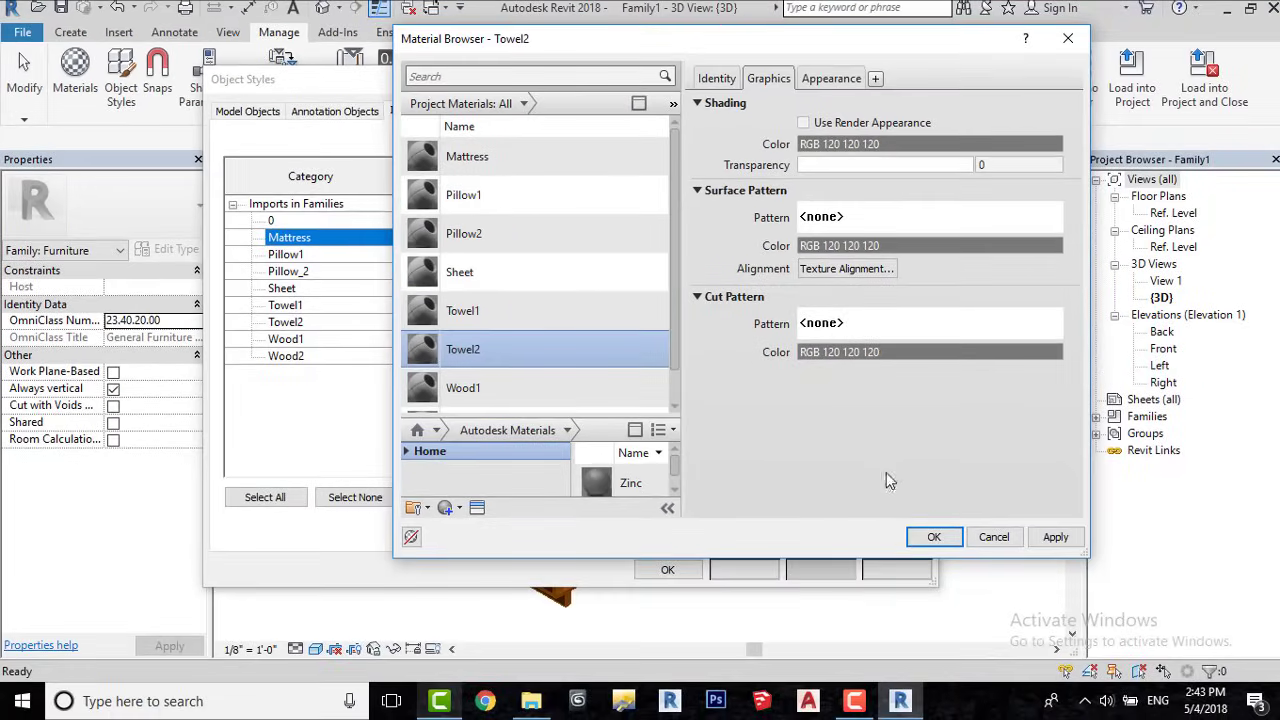
{"action": "left_click", "coordinate": [930, 537]}
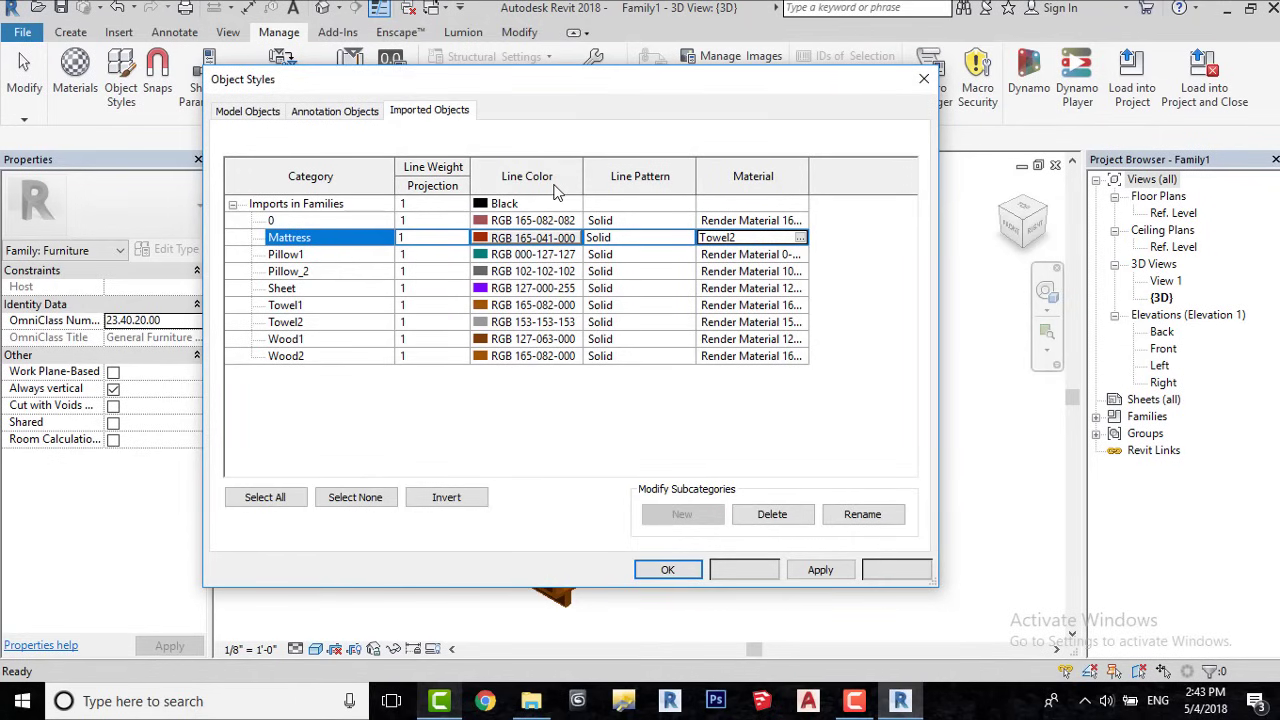
Set the line color of the Mattress layer to grey, RGB 128-128-128.
{"action": "left_click", "coordinate": [485, 237]}
{"action": "left_click", "coordinate": [485, 237]}
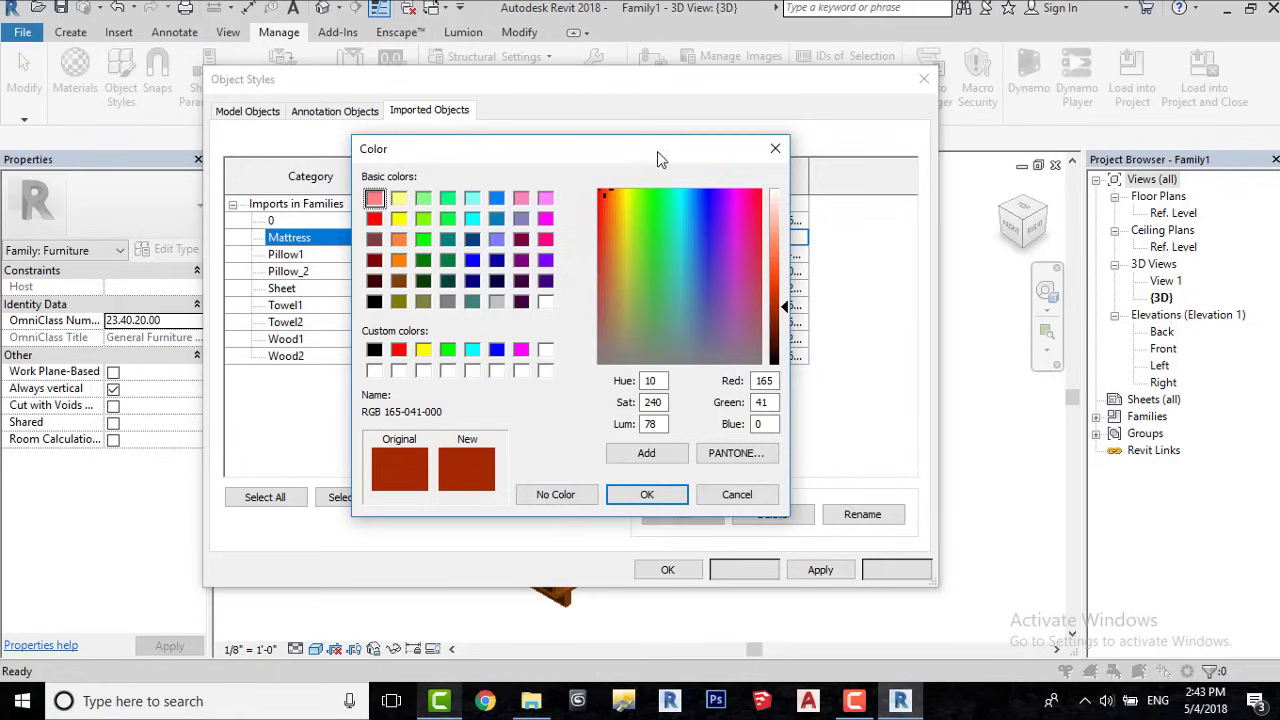
{"action": "left_click_drag", "start_coordinate": [640, 160], "coordinate": [841, 127]}
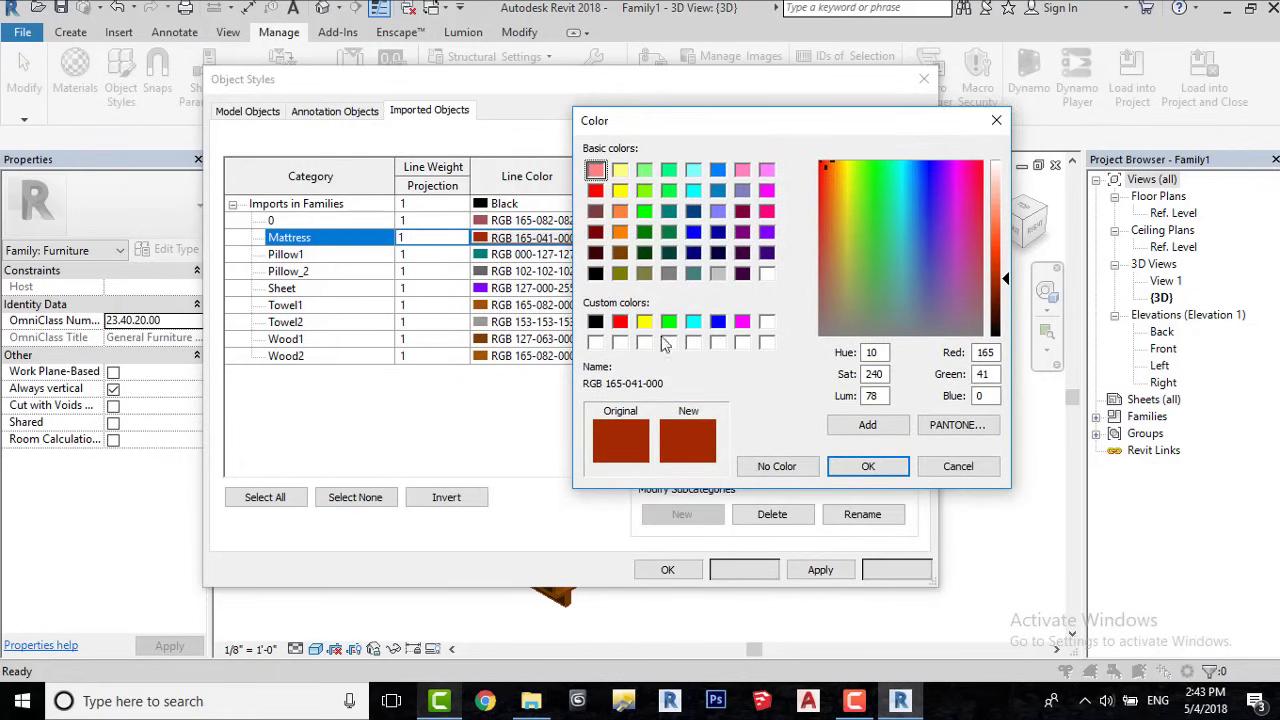
{"action": "left_click", "coordinate": [668, 273]}
{"action": "left_click", "coordinate": [867, 466]}
Set the line color of the Pillow1 and Pillow_2 layers to grey, RGB 128-128-128.
{"action": "left_click", "coordinate": [527, 254]}
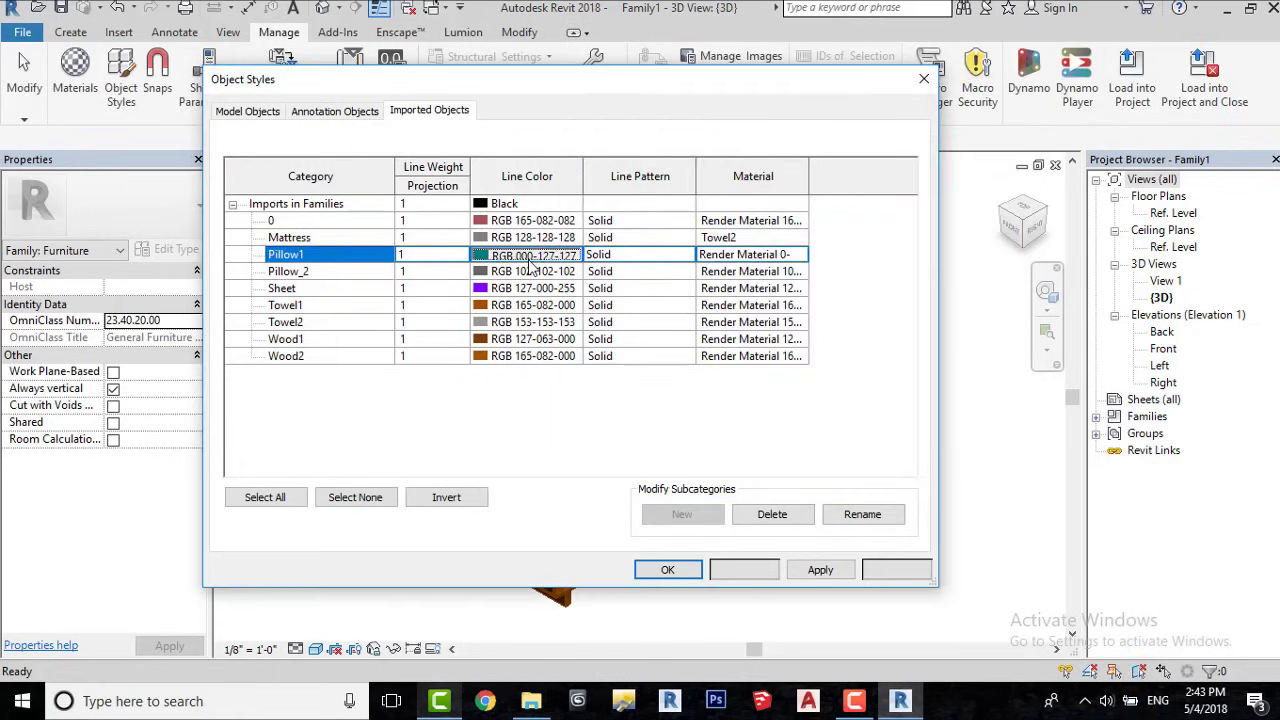
{"action": "left_click", "coordinate": [447, 301]}
{"action": "left_click", "coordinate": [647, 494]}
{"action": "left_click", "coordinate": [527, 271]}
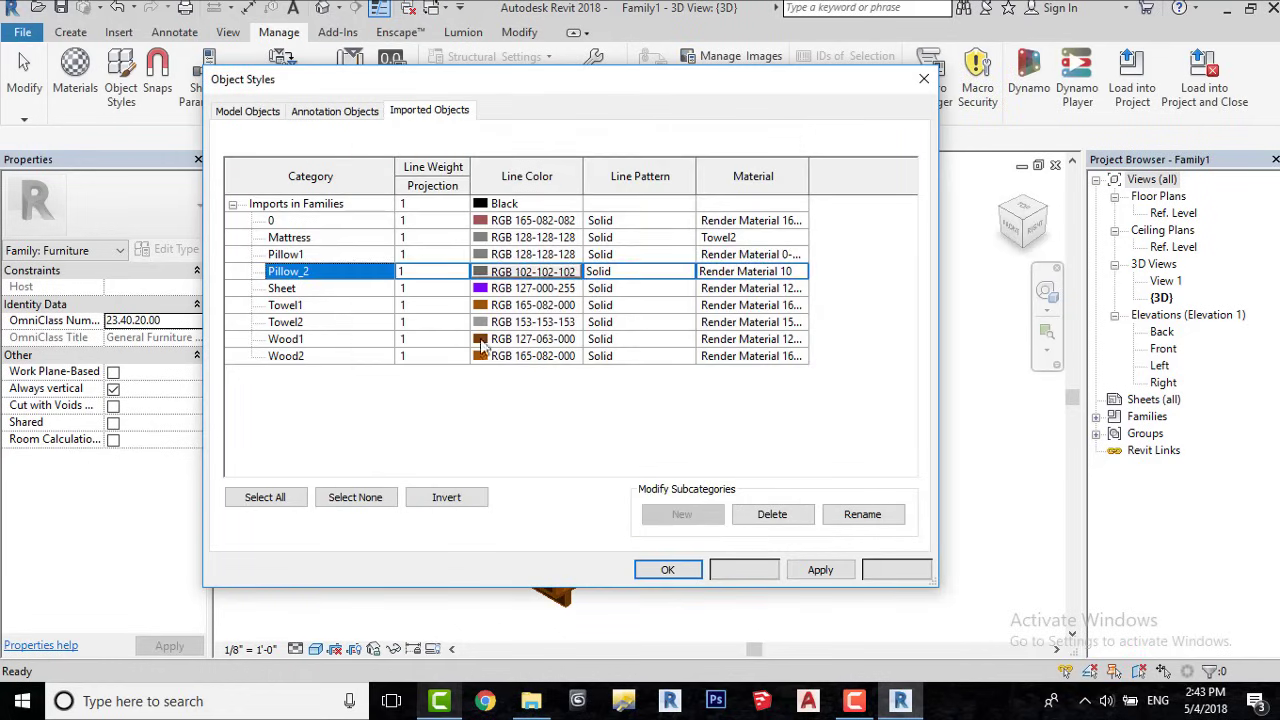
{"action": "left_click", "coordinate": [447, 301]}
{"action": "left_click", "coordinate": [647, 494]}
Give the Sheet, Towel1 and Towel2 layers the same grey line color, RGB 128-128-128.
{"action": "left_click", "coordinate": [527, 288]}
{"action": "left_click", "coordinate": [447, 301]}
{"action": "left_click", "coordinate": [647, 494]}
{"action": "left_click", "coordinate": [515, 306]}
{"action": "left_click", "coordinate": [447, 301]}
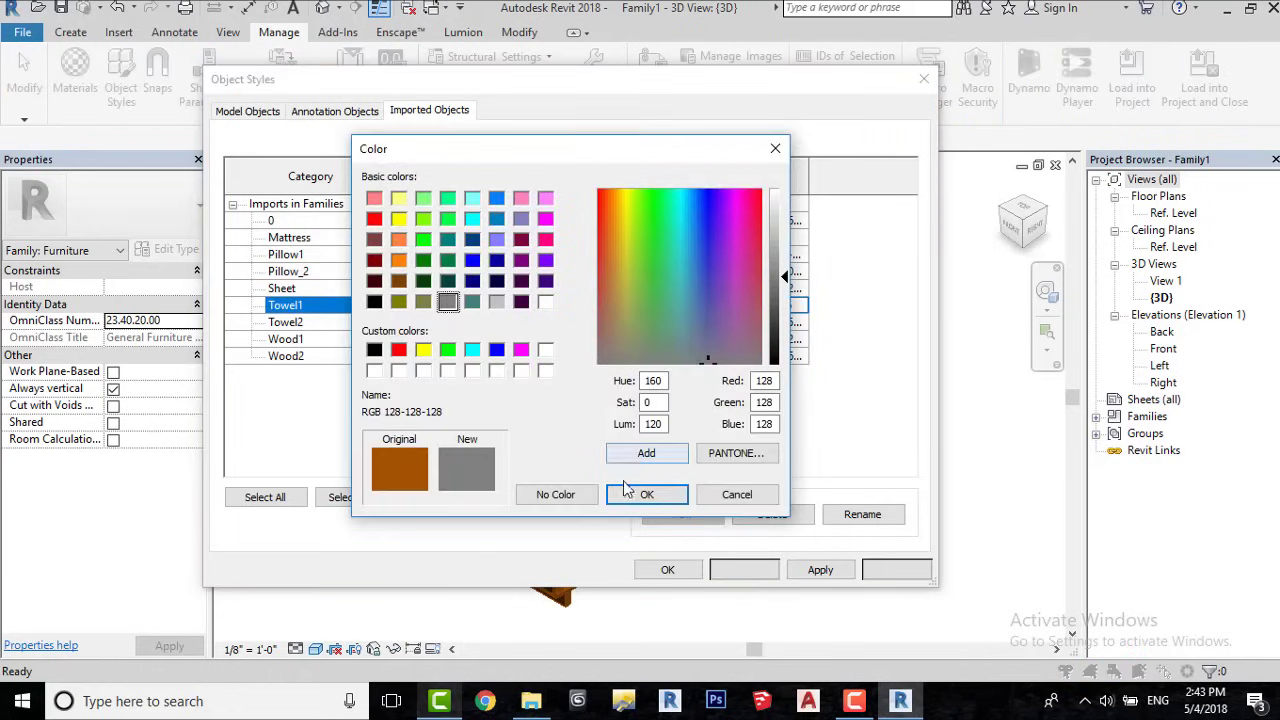
{"action": "left_click", "coordinate": [647, 494]}
{"action": "left_click", "coordinate": [527, 322]}
{"action": "left_click", "coordinate": [447, 301]}
{"action": "left_click", "coordinate": [647, 494]}
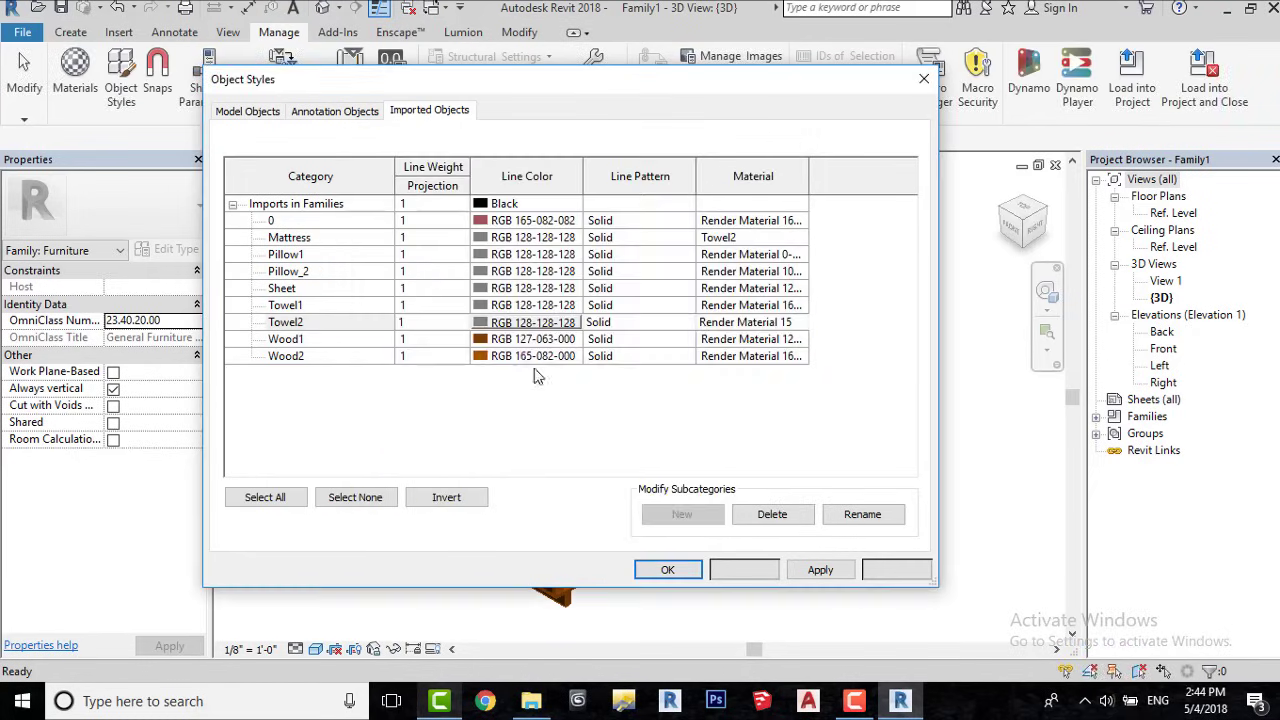
Set the Wood1 and Wood2 line colors to grey RGB 128-128-128 and accept the object style changes.
{"action": "left_click", "coordinate": [527, 339]}
{"action": "left_click", "coordinate": [447, 301]}
{"action": "left_click", "coordinate": [647, 494]}
{"action": "left_click", "coordinate": [527, 356]}
{"action": "left_click", "coordinate": [447, 301]}
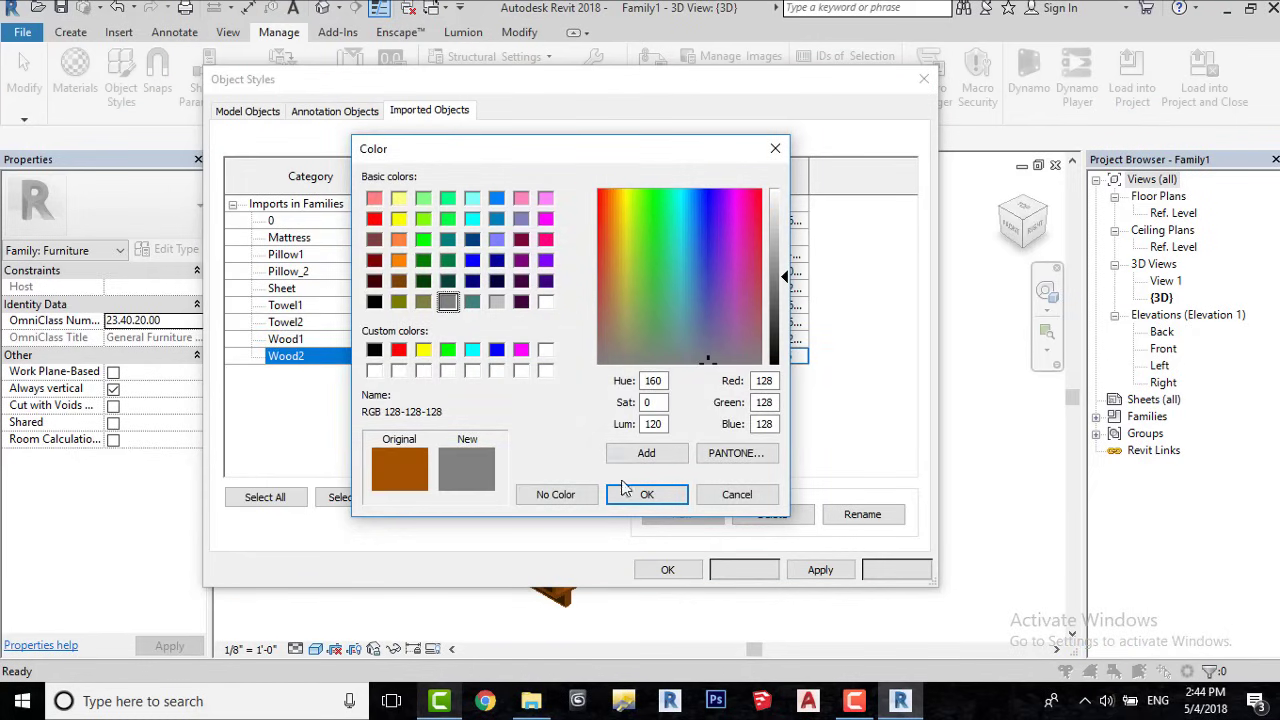
{"action": "left_click", "coordinate": [647, 494]}
{"action": "left_click", "coordinate": [668, 570]}
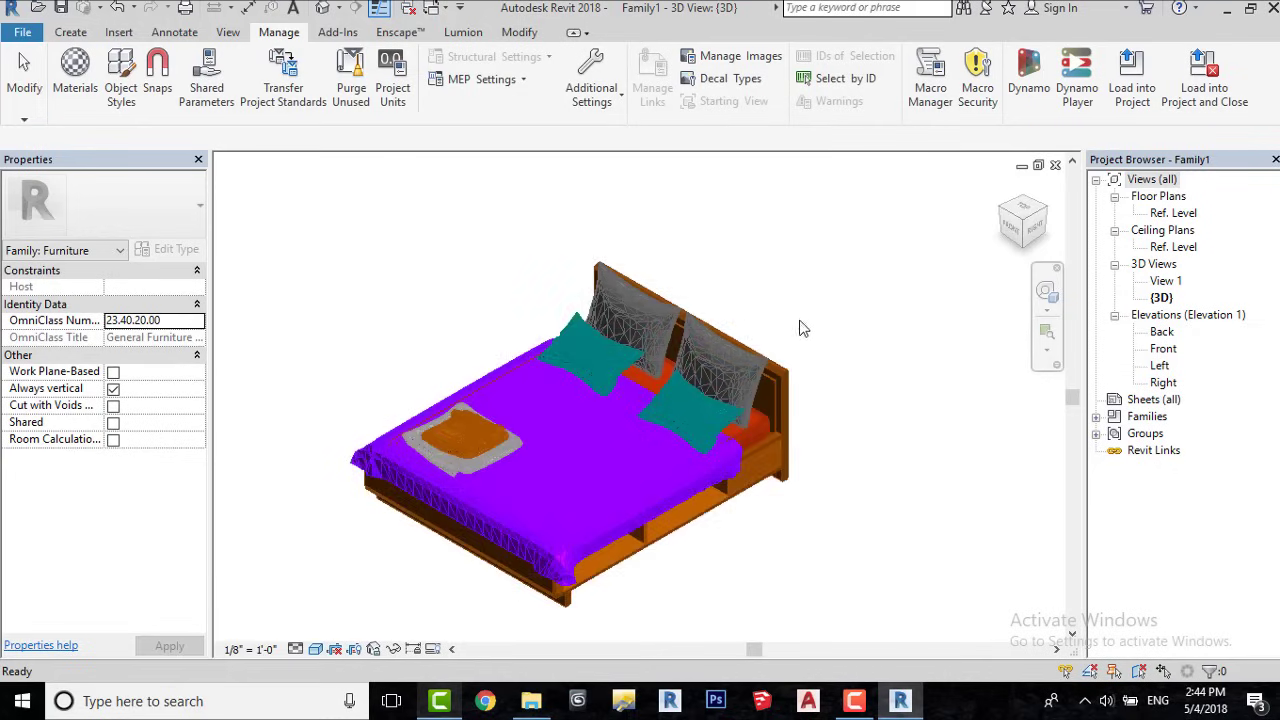
{"action": "scroll", "coordinate": [610, 418], "scroll_direction": "up", "scroll_amount": 3}
{"action": "scroll", "coordinate": [612, 418], "scroll_direction": "down", "scroll_amount": 3}
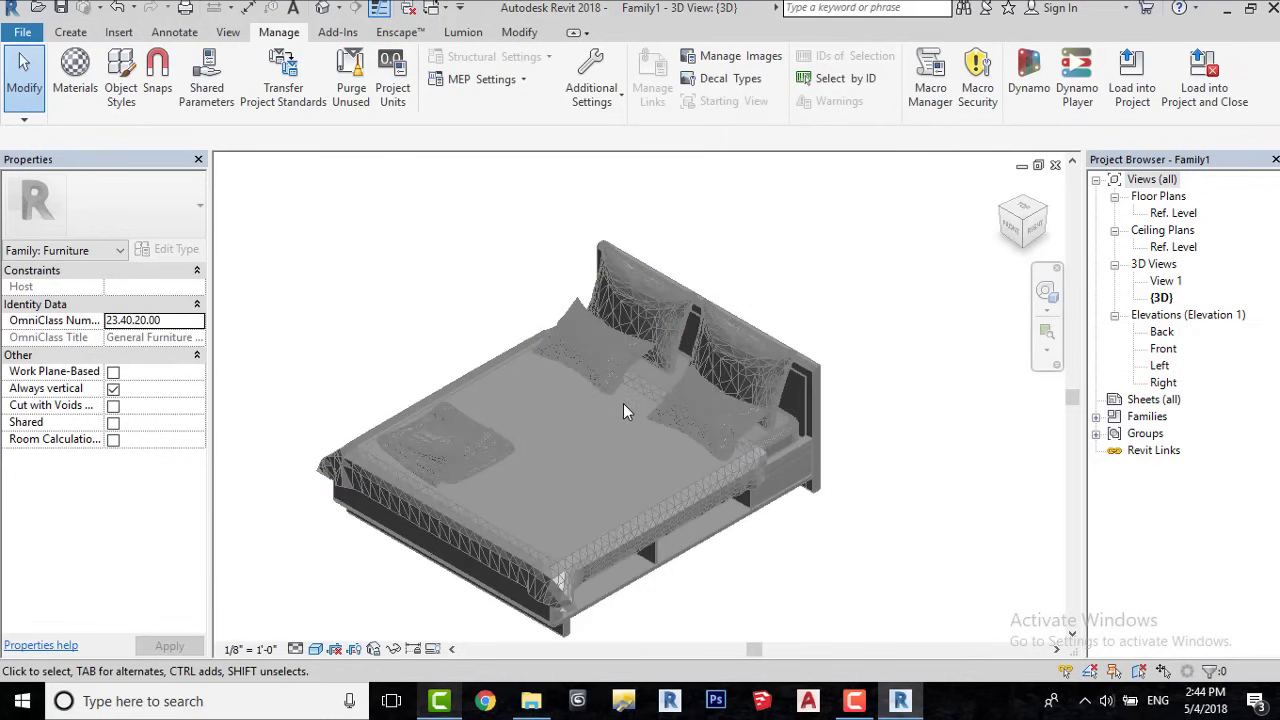
Save the family as Bed Family in the Bed Family folder with a maximum of 1 backup.
{"action": "left_click", "coordinate": [22, 32]}
{"action": "mouse_move", "coordinate": [80, 243]}
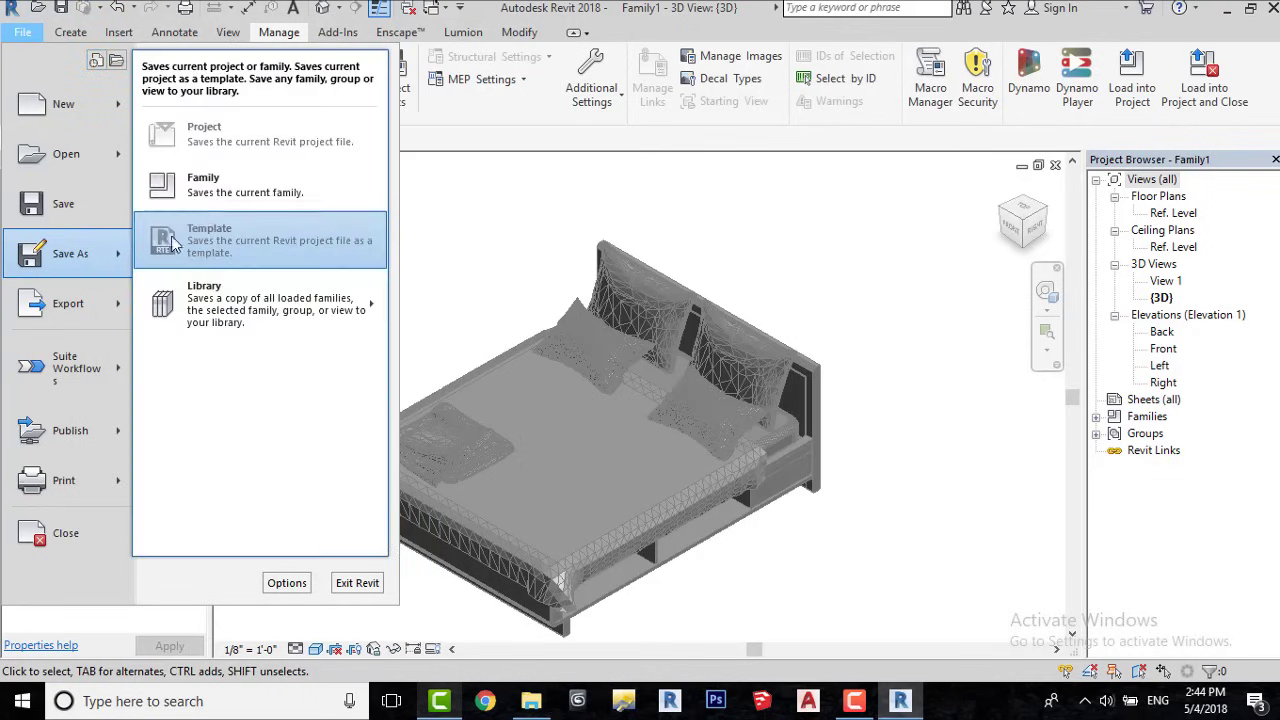
{"action": "left_click", "coordinate": [200, 185]}
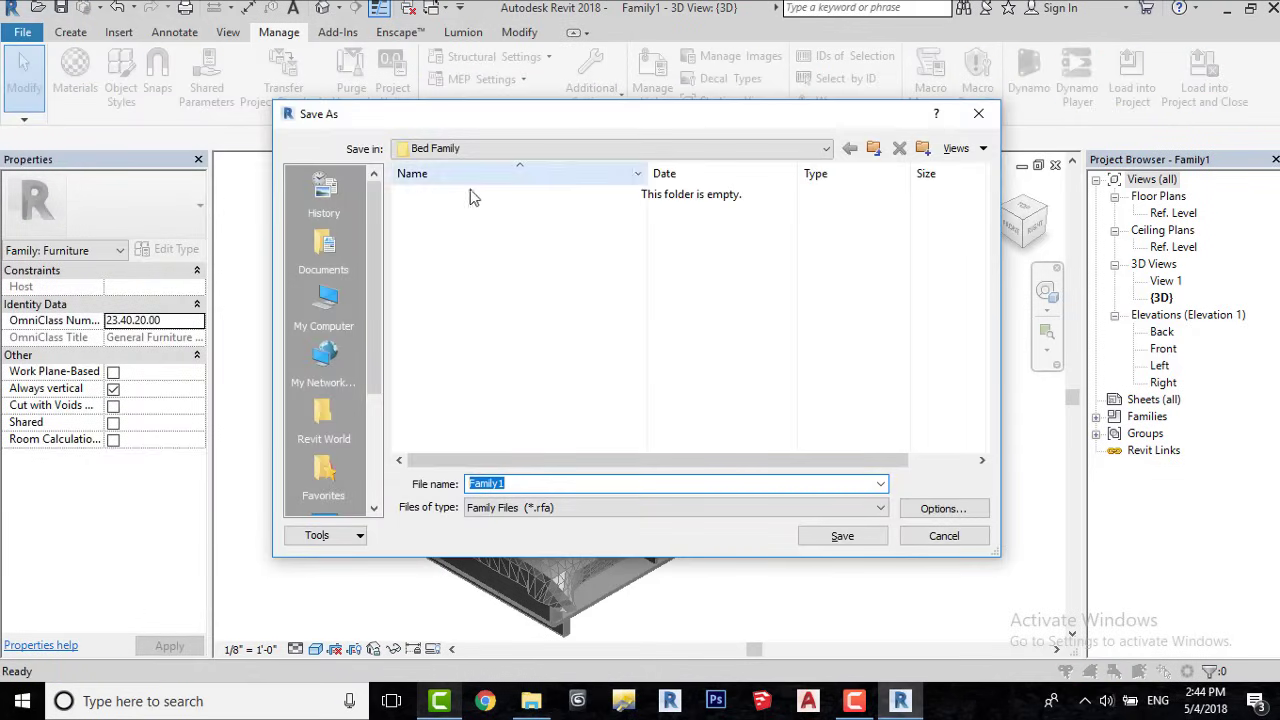
{"action": "type", "text": "Bed"}
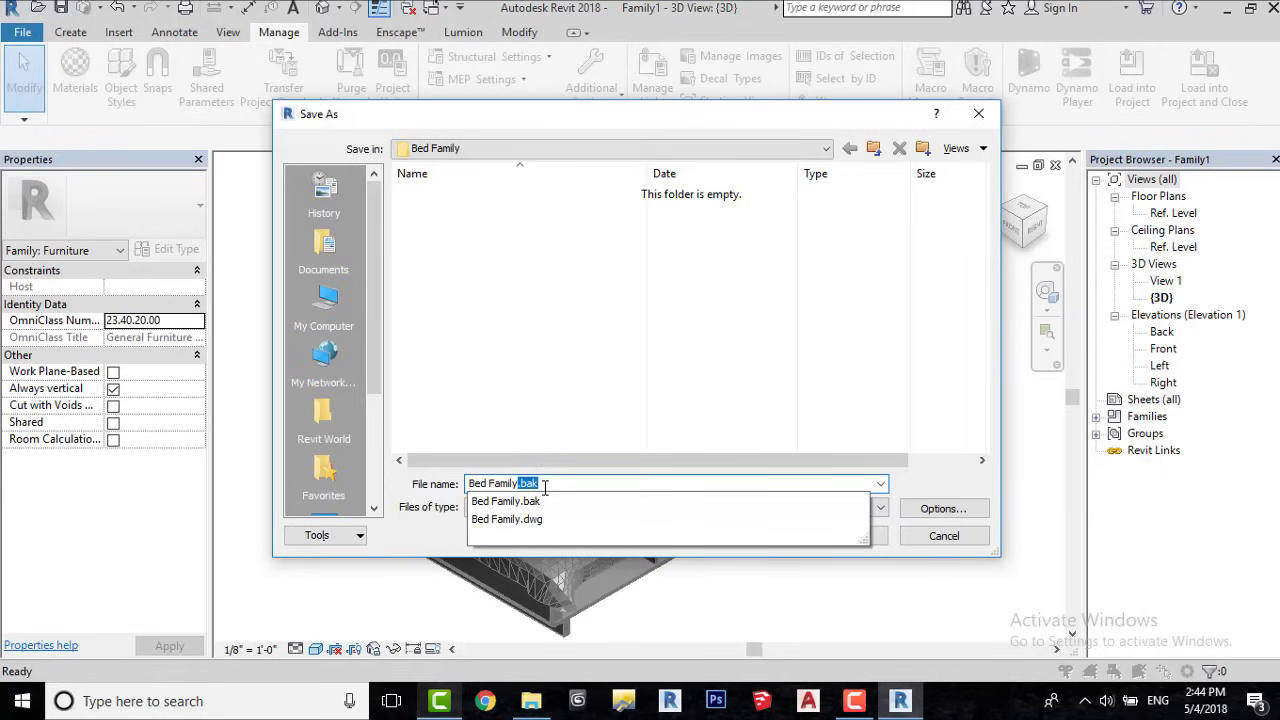
{"action": "left_click", "coordinate": [723, 422]}
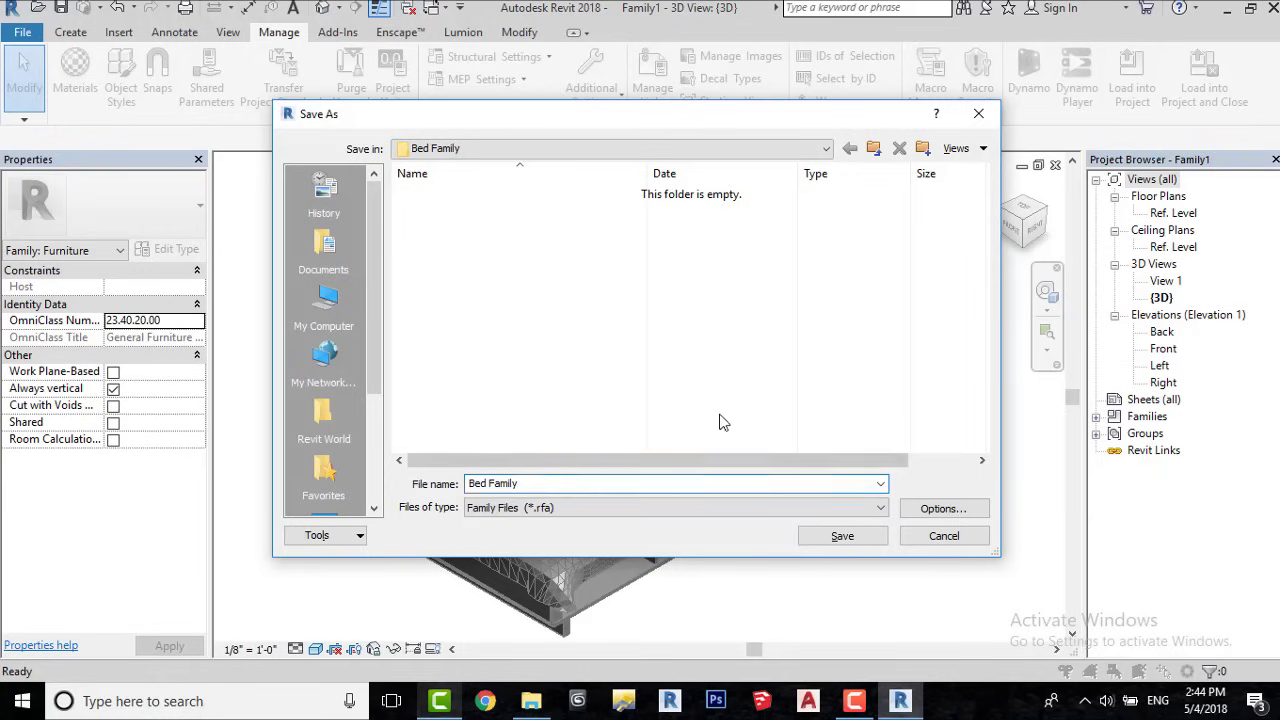
{"action": "left_click", "coordinate": [930, 512]}
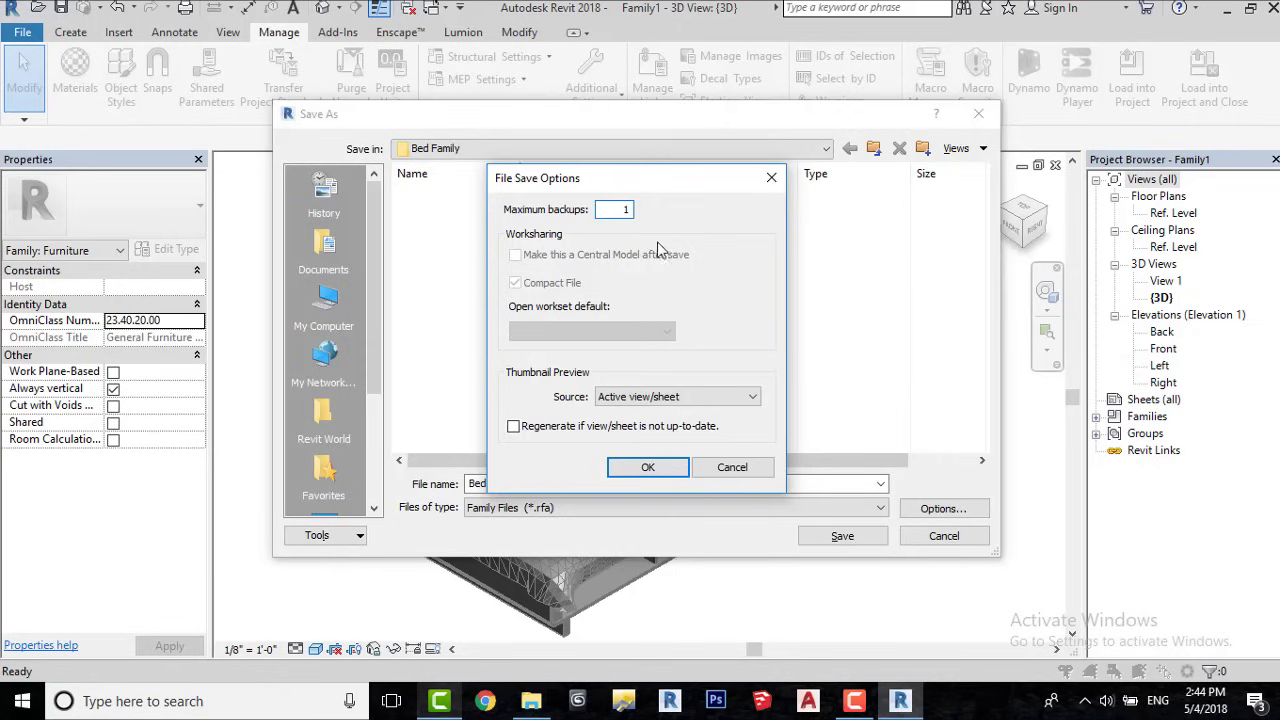
{"action": "left_click", "coordinate": [668, 470]}
{"action": "left_click", "coordinate": [871, 537]}
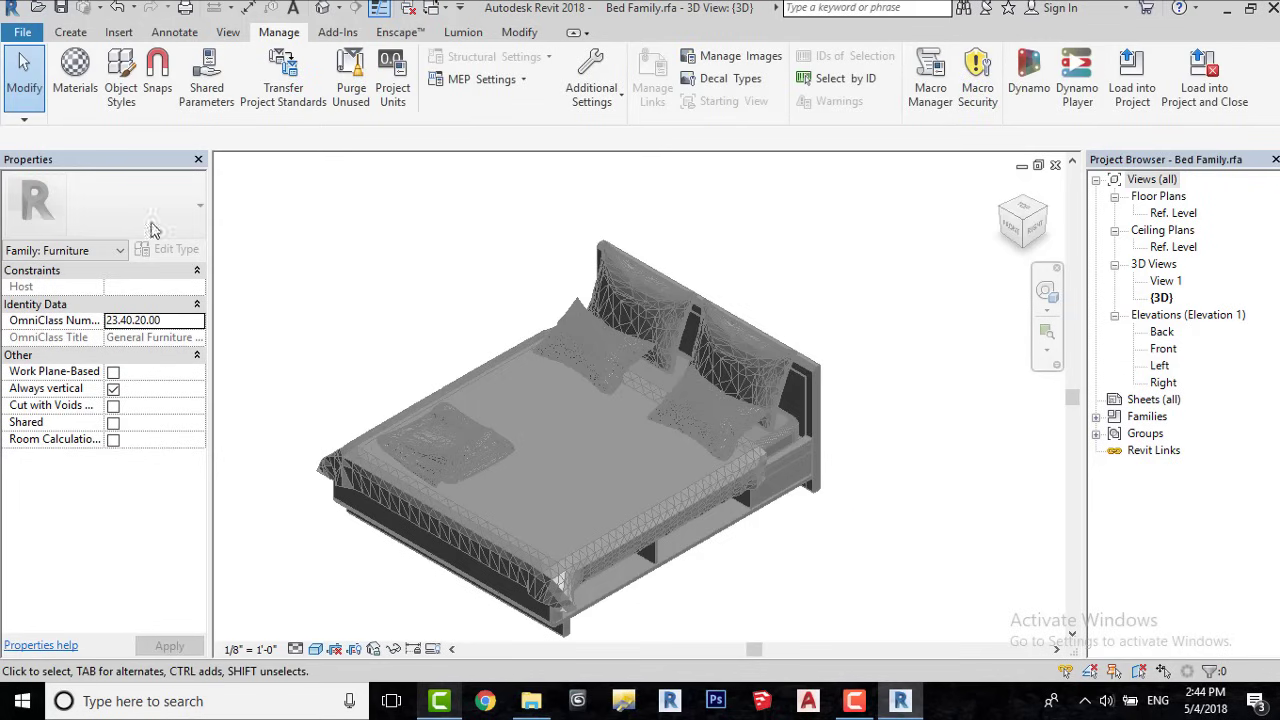
Create a new project, choosing another template file in place of the Construction Template.
{"action": "left_click", "coordinate": [22, 32]}
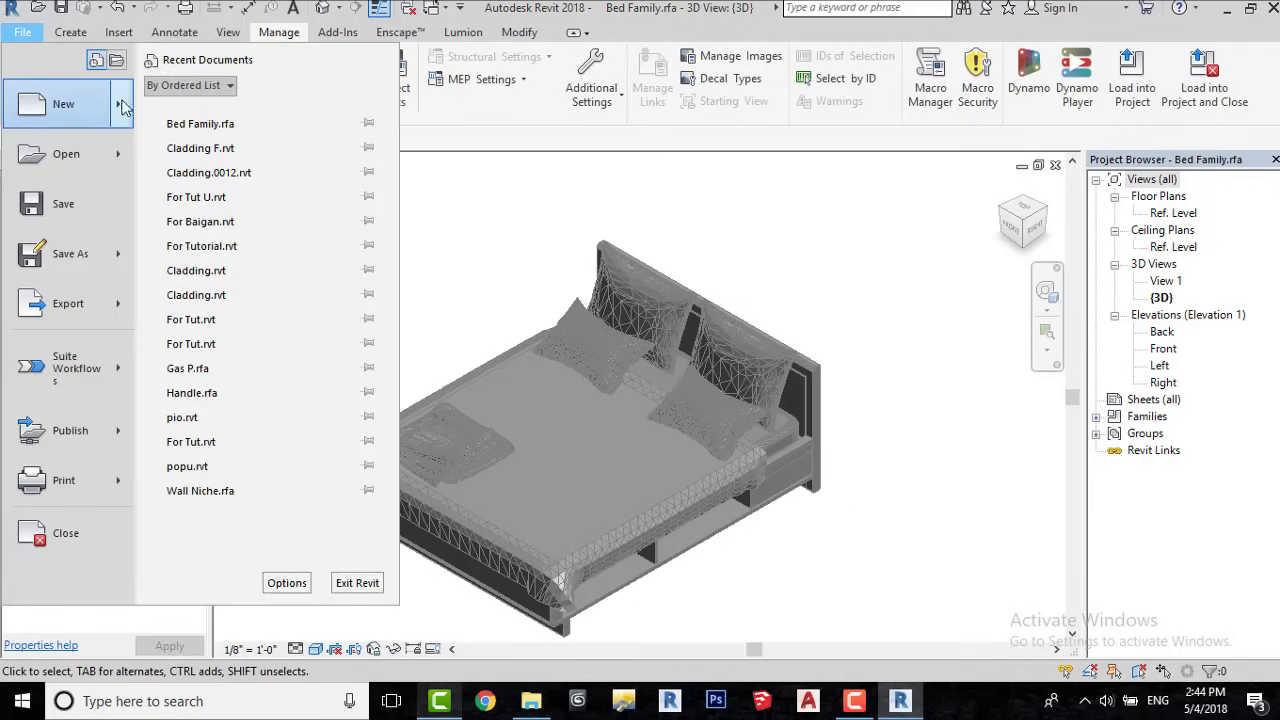
{"action": "mouse_move", "coordinate": [133, 110]}
{"action": "left_click", "coordinate": [208, 115]}
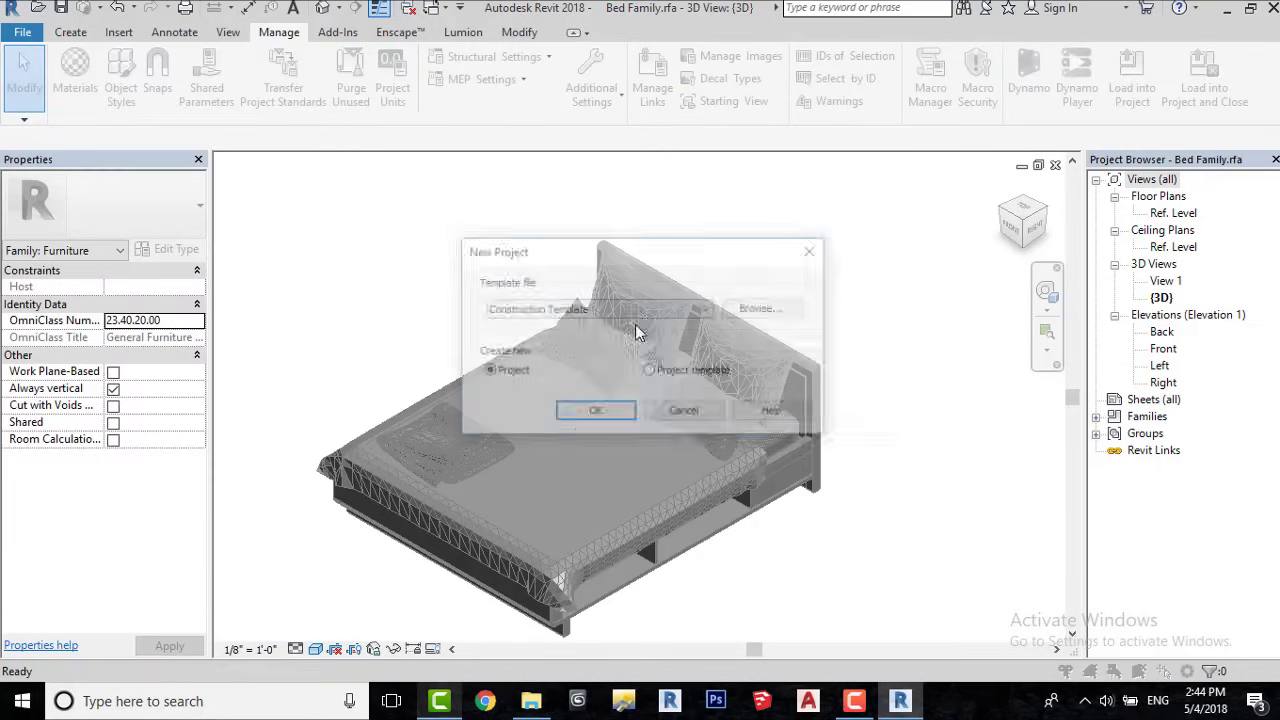
{"action": "left_click", "coordinate": [617, 315]}
{"action": "left_click", "coordinate": [560, 351]}
{"action": "left_click", "coordinate": [584, 413]}
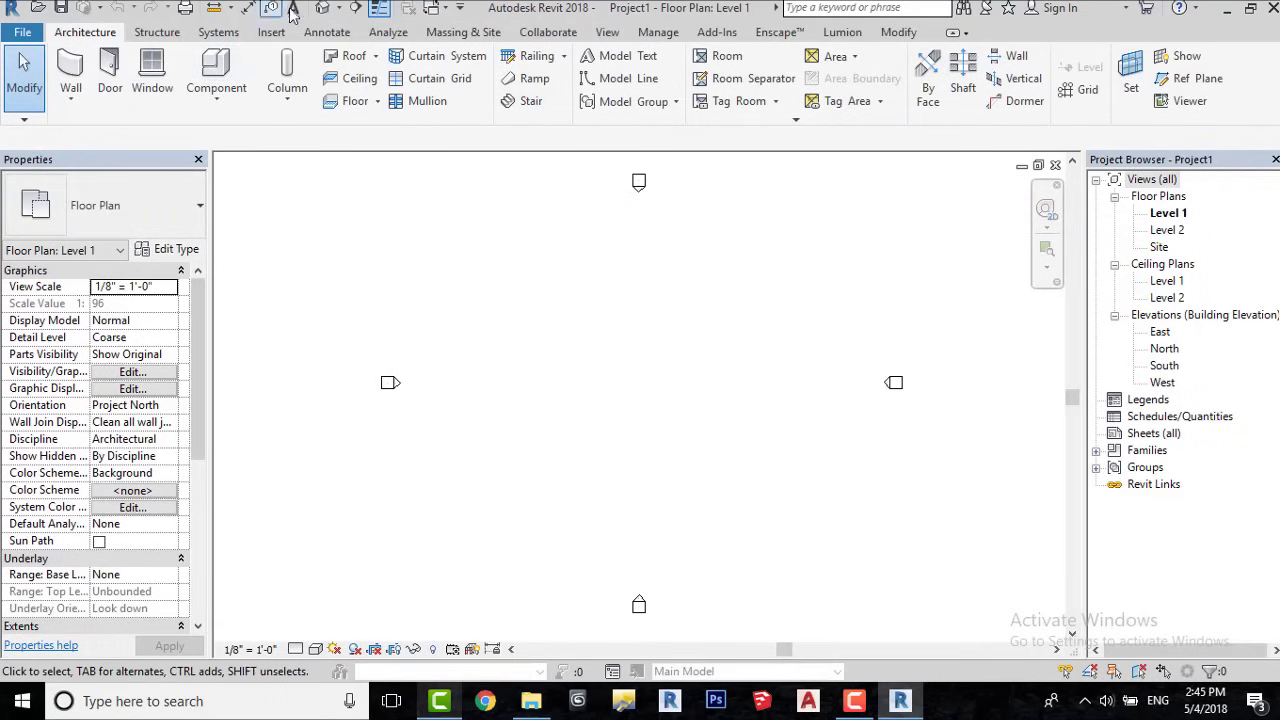
Load Bed Family.rfa from the Bed Family folder into the project.
{"action": "left_click", "coordinate": [271, 32]}
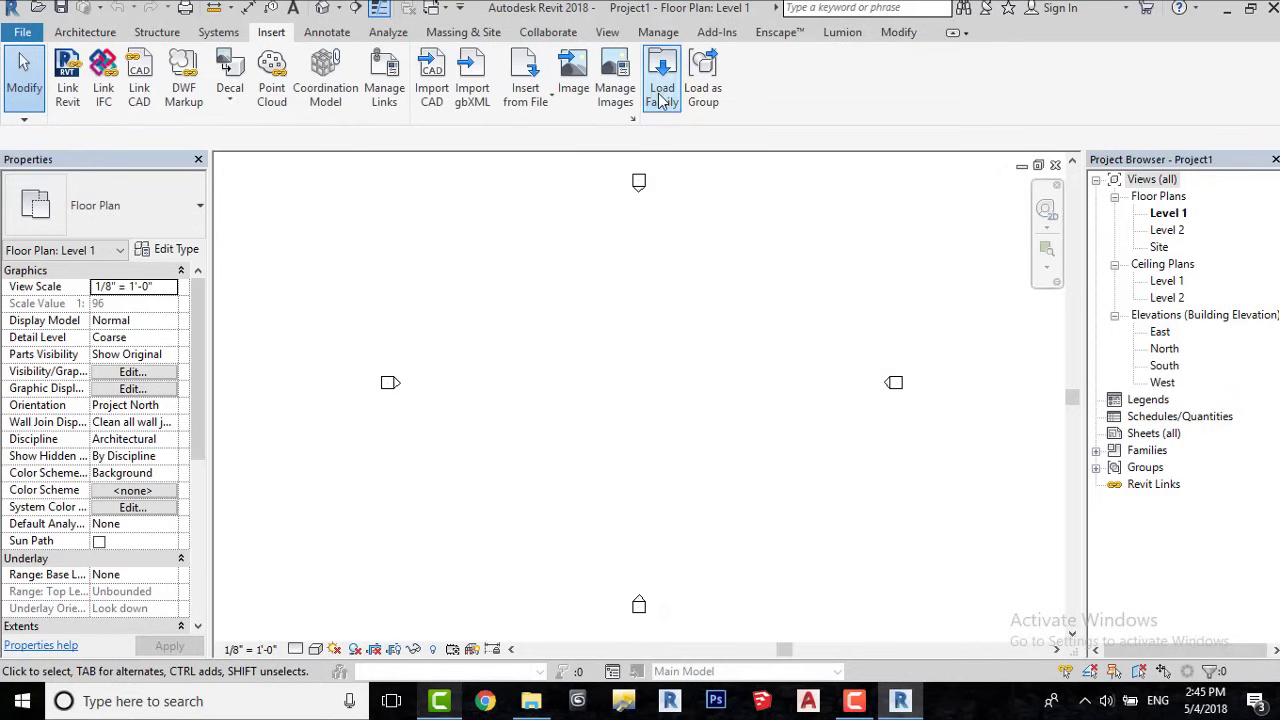
{"action": "left_click", "coordinate": [661, 90]}
{"action": "left_click", "coordinate": [233, 218]}
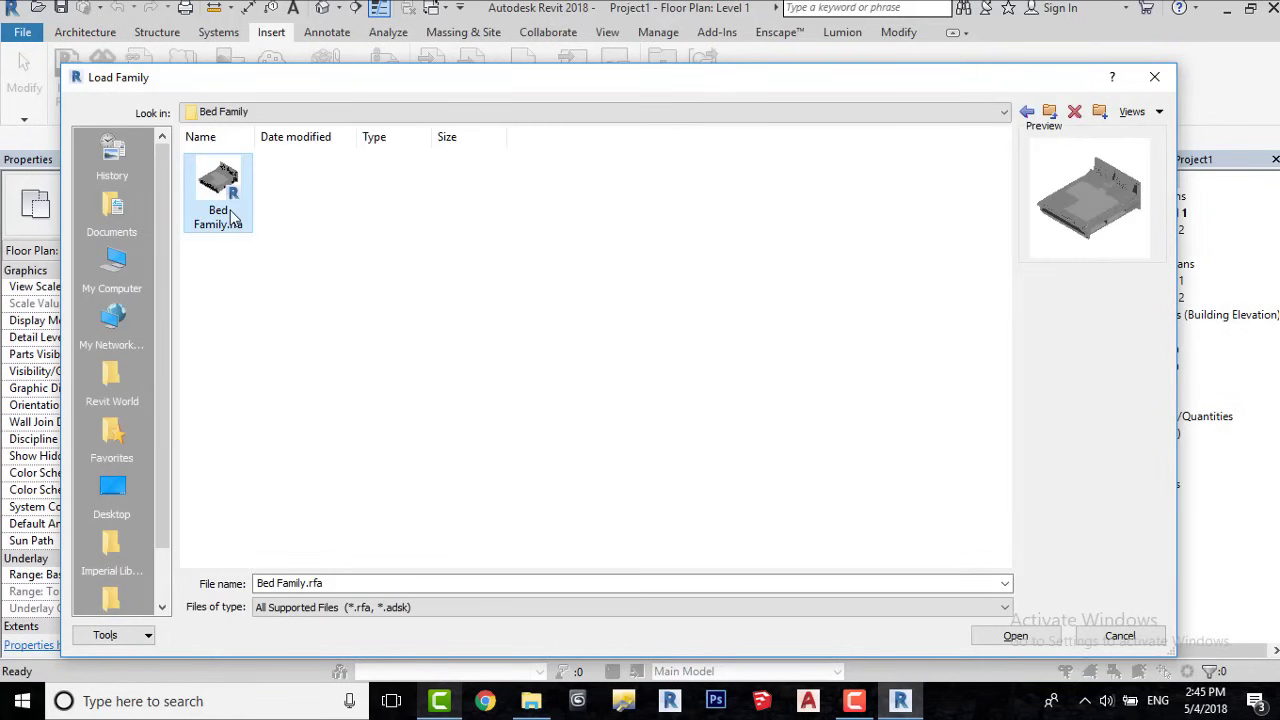
{"action": "left_click", "coordinate": [1015, 636]}
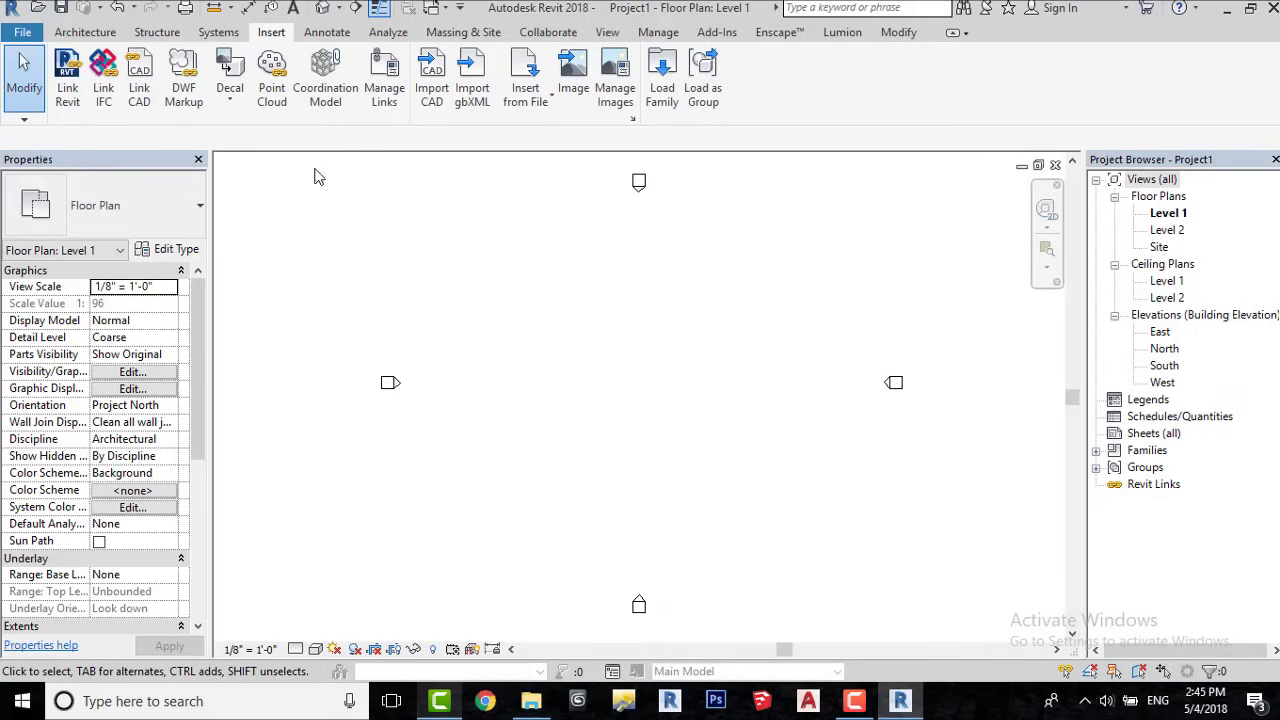
Place one Bed Family component near the middle of the Level 1 floor plan and end the placement.
{"action": "left_click", "coordinate": [100, 37]}
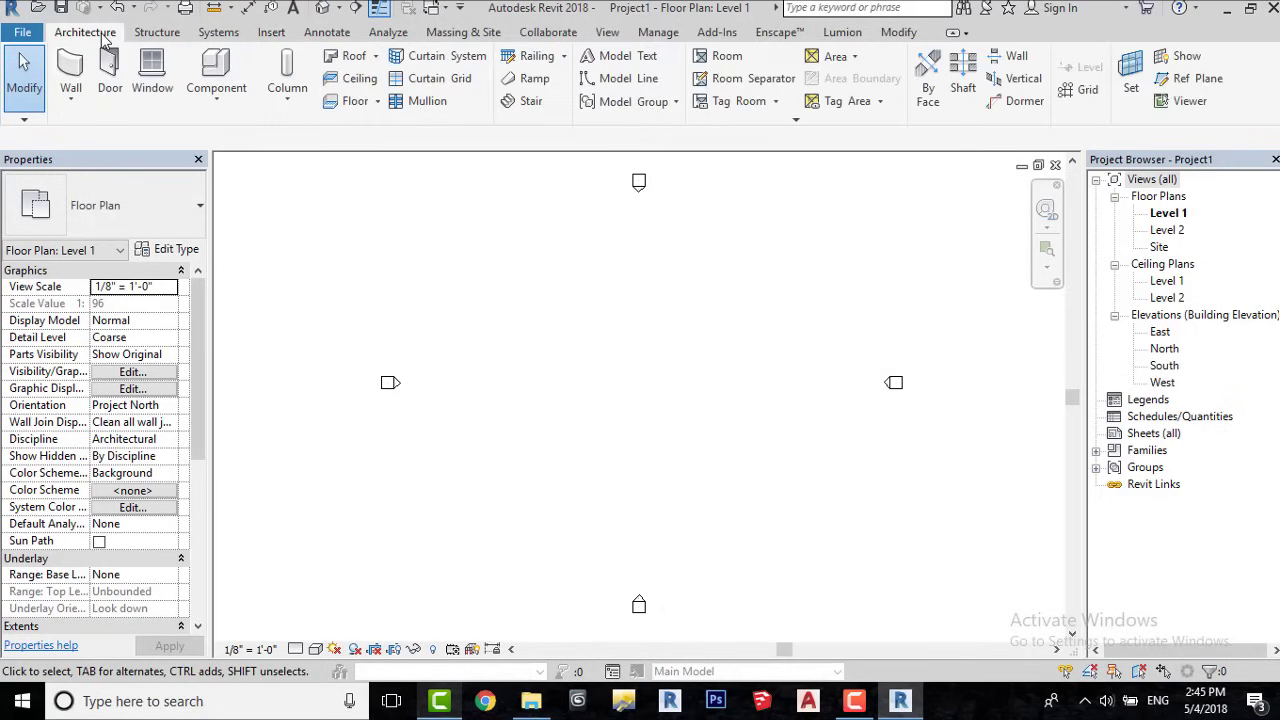
{"action": "left_click", "coordinate": [240, 66]}
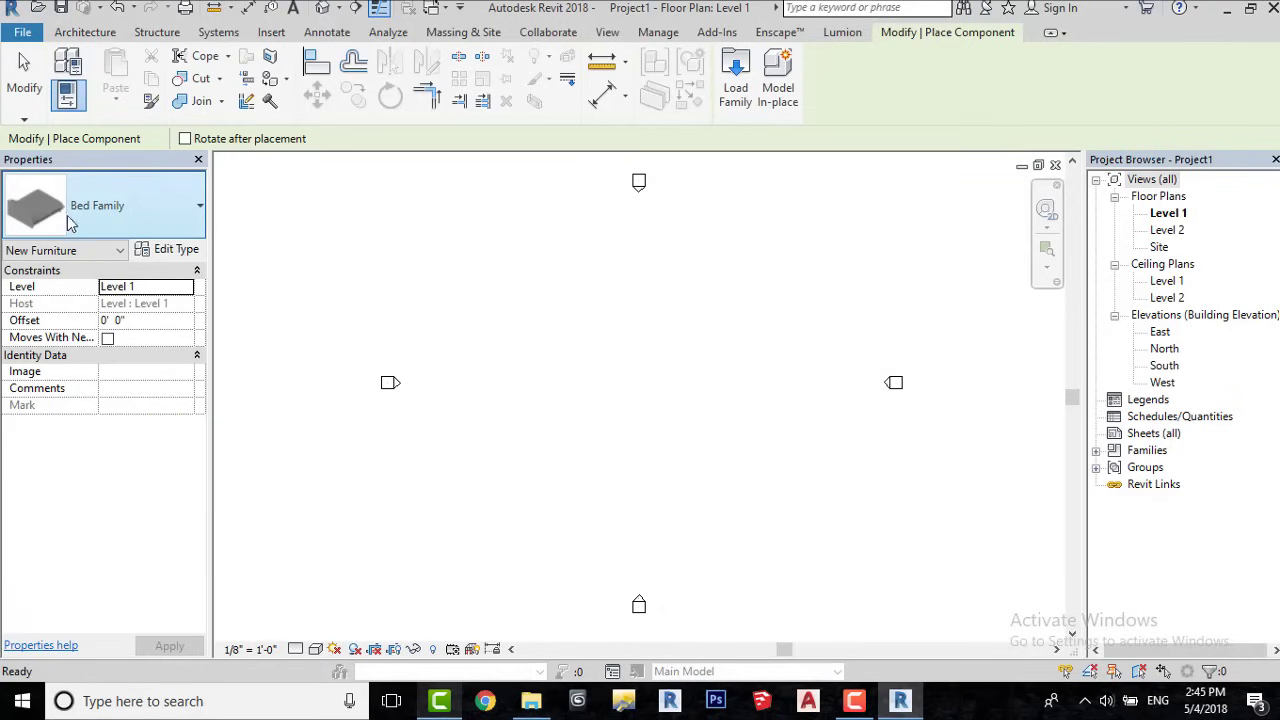
{"action": "left_click", "coordinate": [86, 228]}
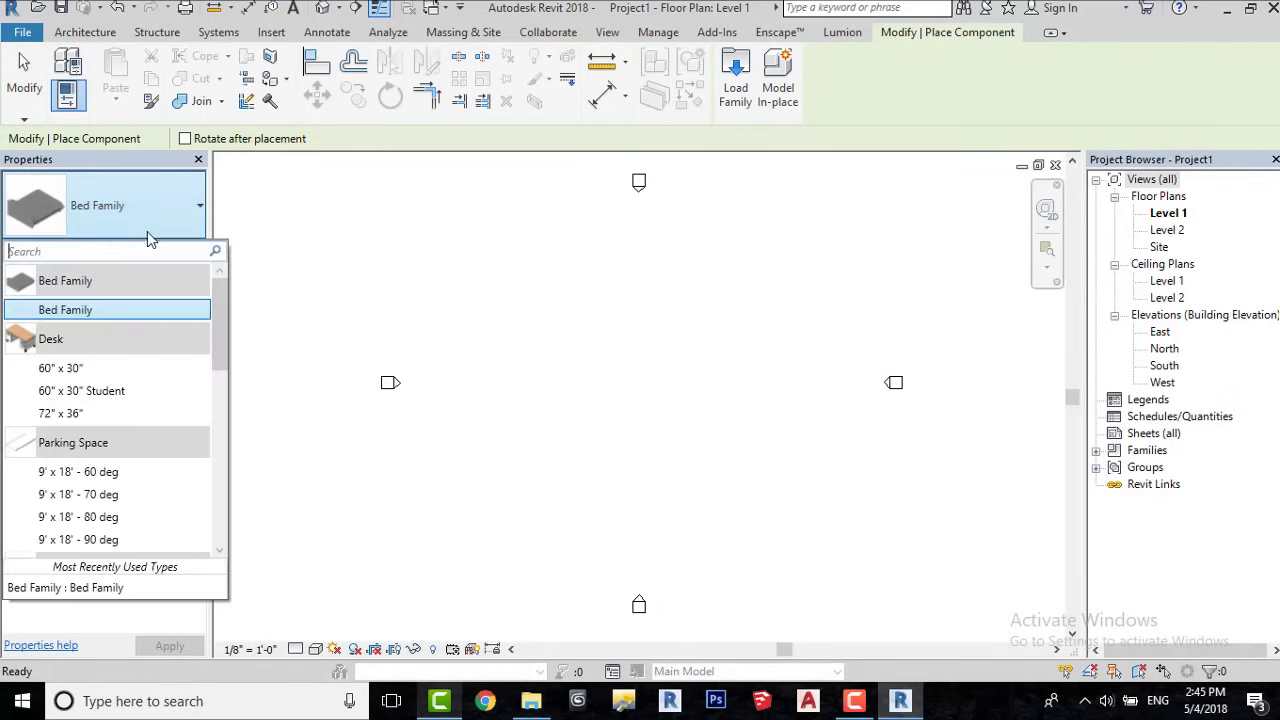
{"action": "left_click", "coordinate": [60, 318]}
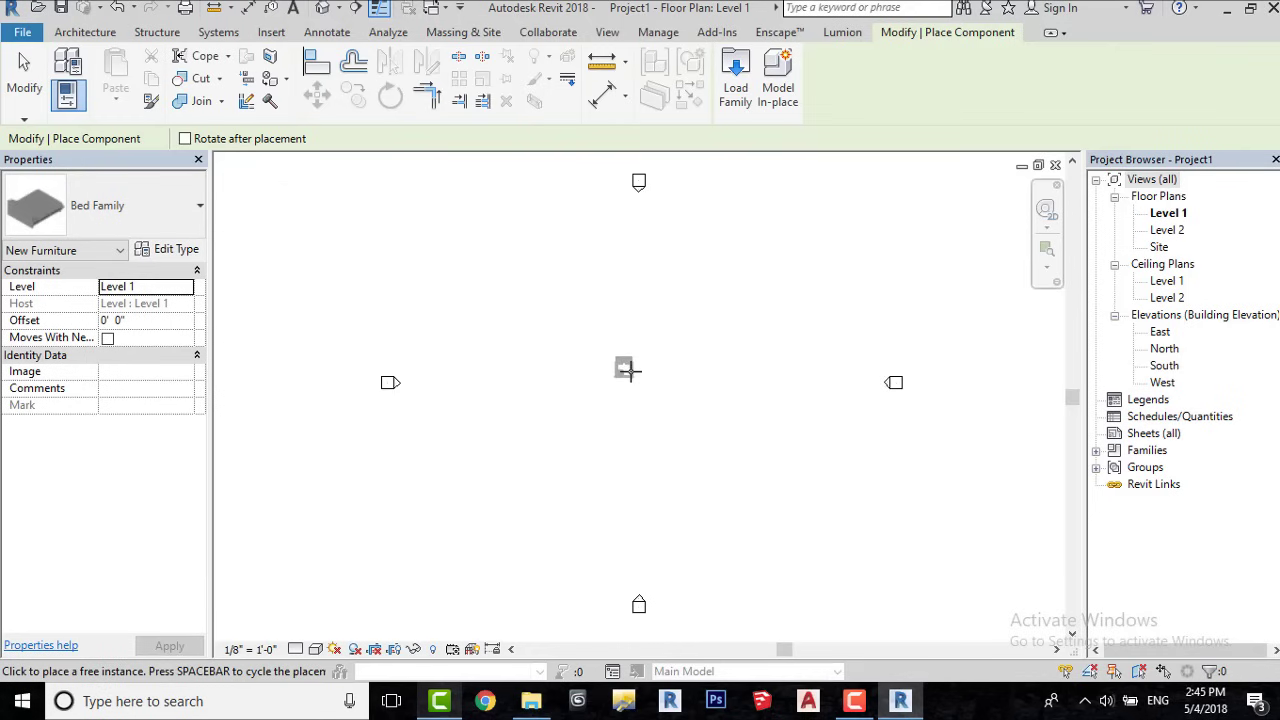
{"action": "scroll", "coordinate": [660, 320], "scroll_direction": "up", "scroll_amount": 3}
{"action": "right_click", "coordinate": [714, 271]}
{"action": "right_click", "coordinate": [730, 285]}
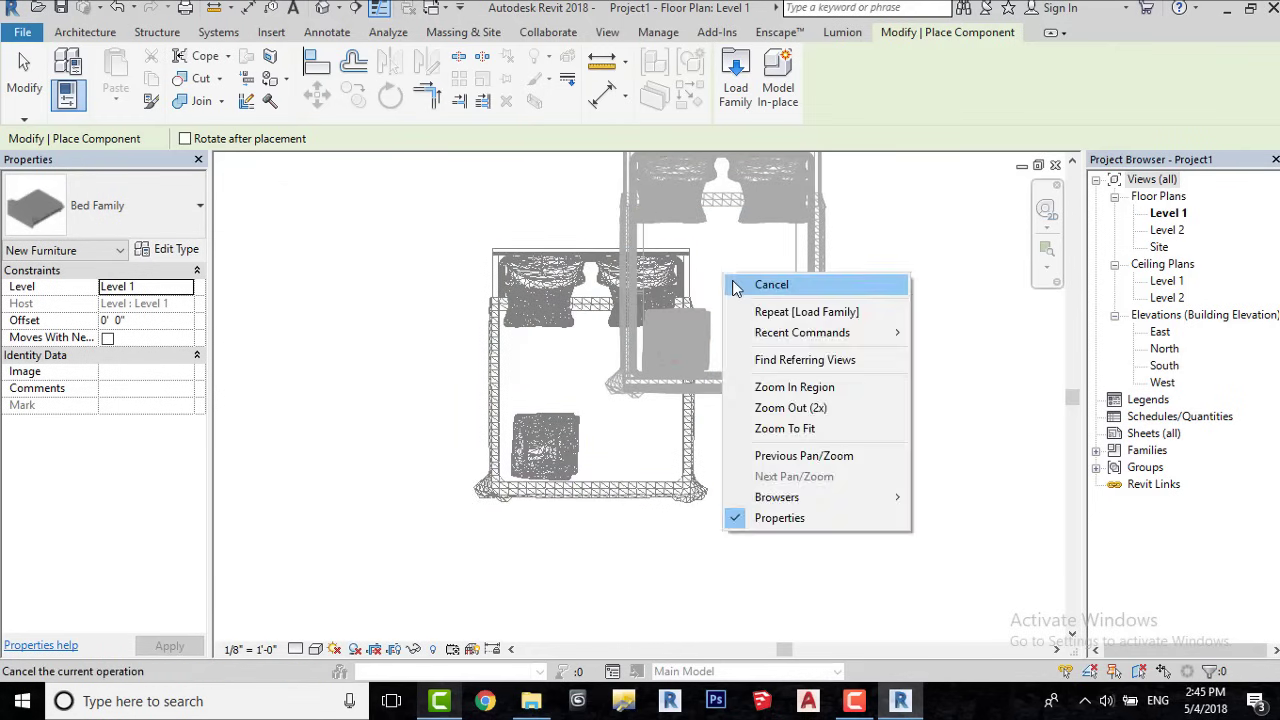
{"action": "left_click", "coordinate": [770, 285]}
{"action": "right_click", "coordinate": [735, 288]}
{"action": "left_click", "coordinate": [770, 285]}
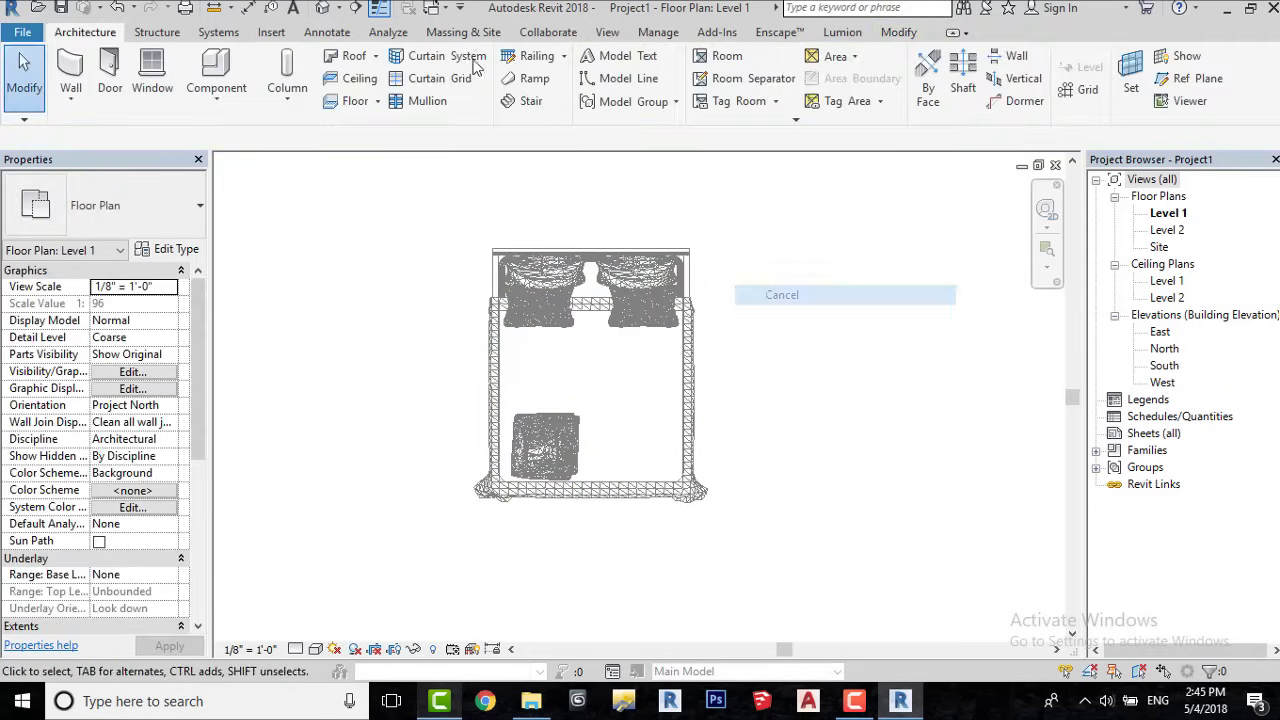
Show the placed bed in the default 3D view with the Shaded visual style.
{"action": "left_click", "coordinate": [323, 9]}
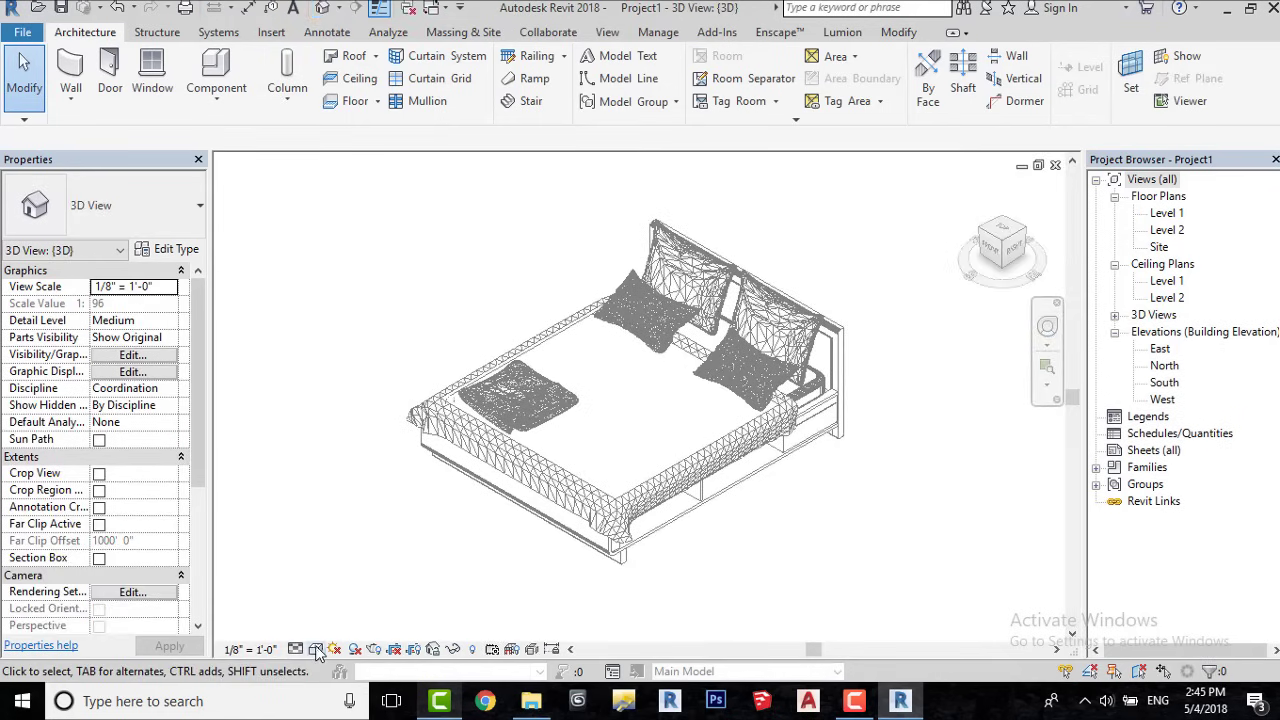
{"action": "left_click", "coordinate": [316, 649]}
{"action": "left_click", "coordinate": [345, 566]}
{"action": "left_click", "coordinate": [421, 472]}
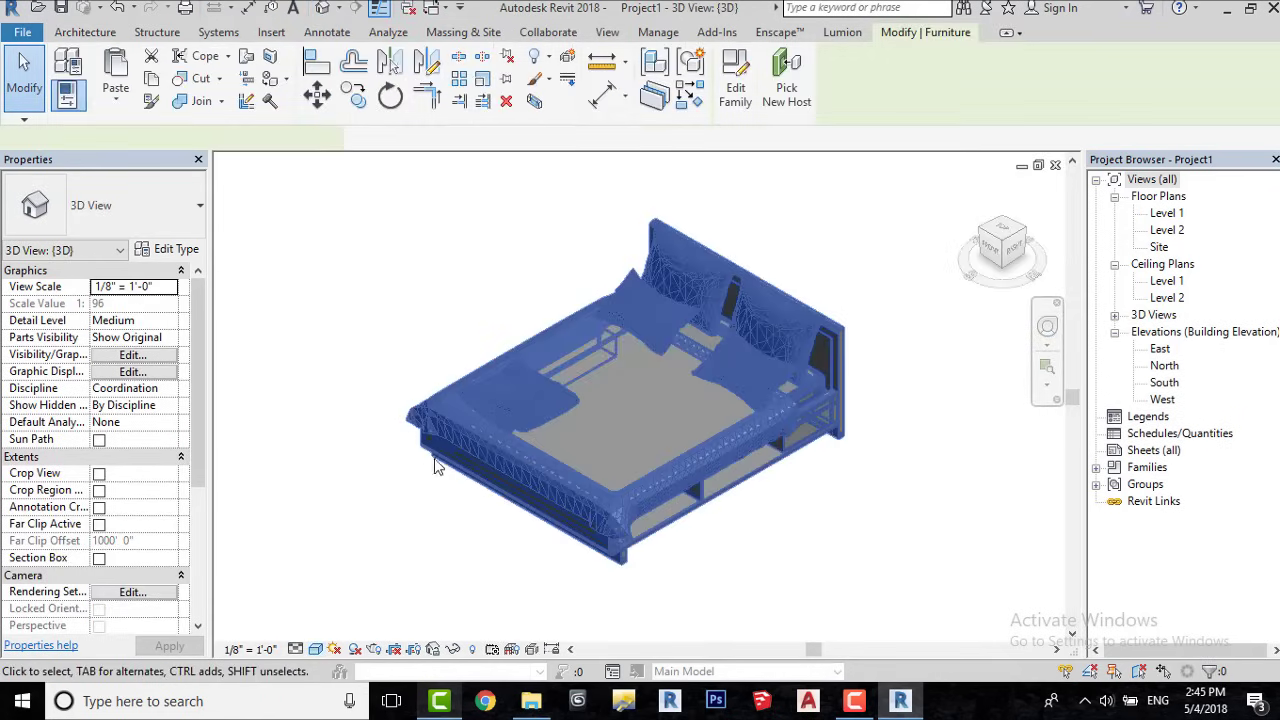
{"action": "left_click", "coordinate": [369, 316]}
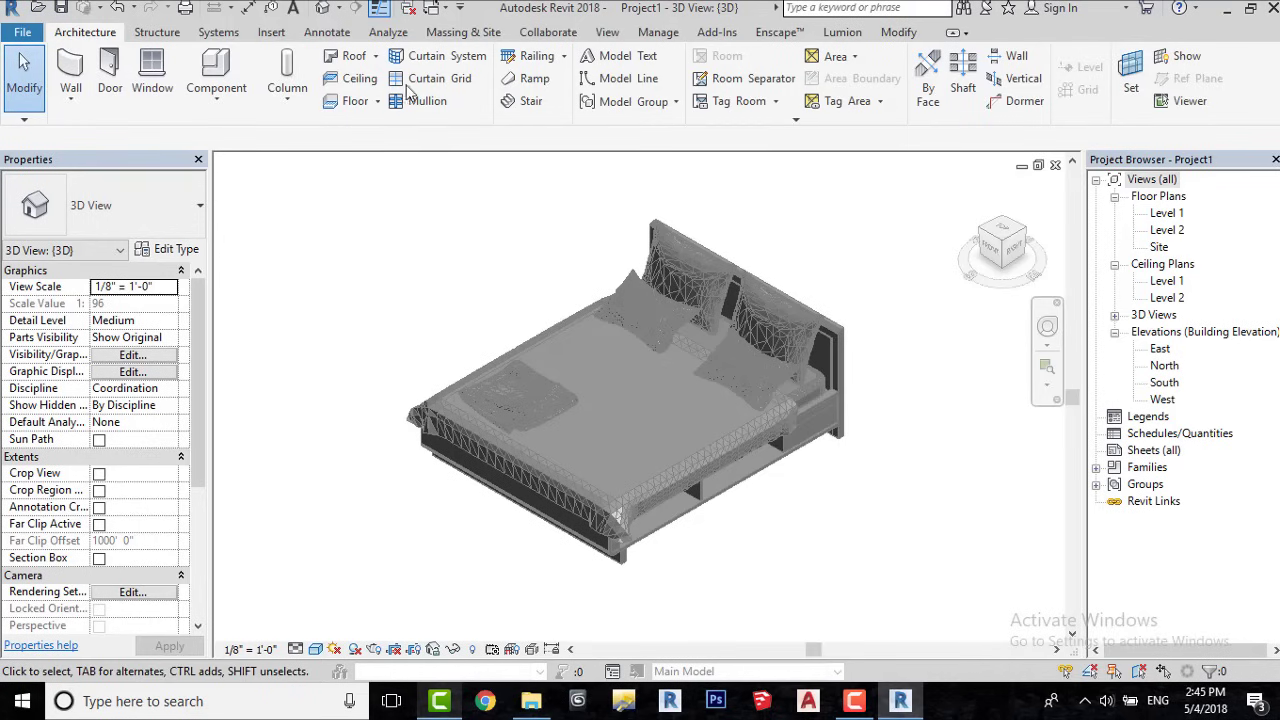
In the object styles for imported objects, choose the Mattress material for the Mattress layer.
{"action": "left_click", "coordinate": [658, 32]}
{"action": "left_click", "coordinate": [170, 56]}
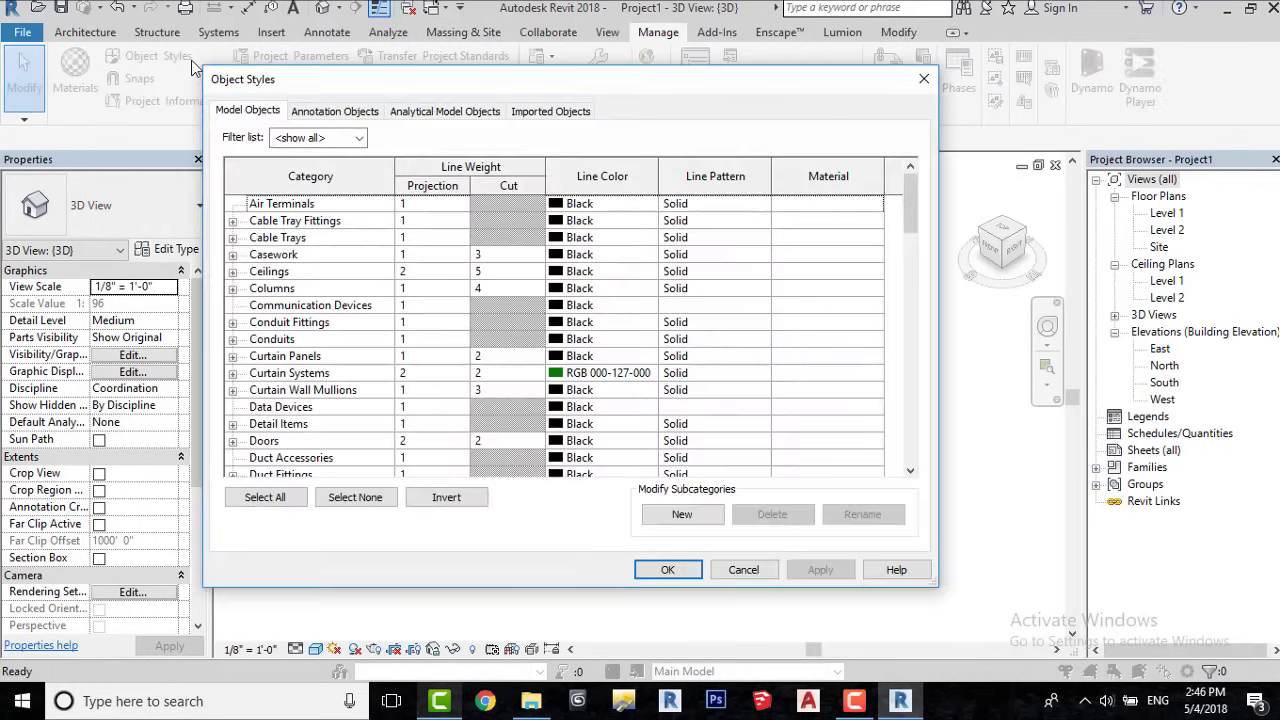
{"action": "left_click", "coordinate": [537, 112]}
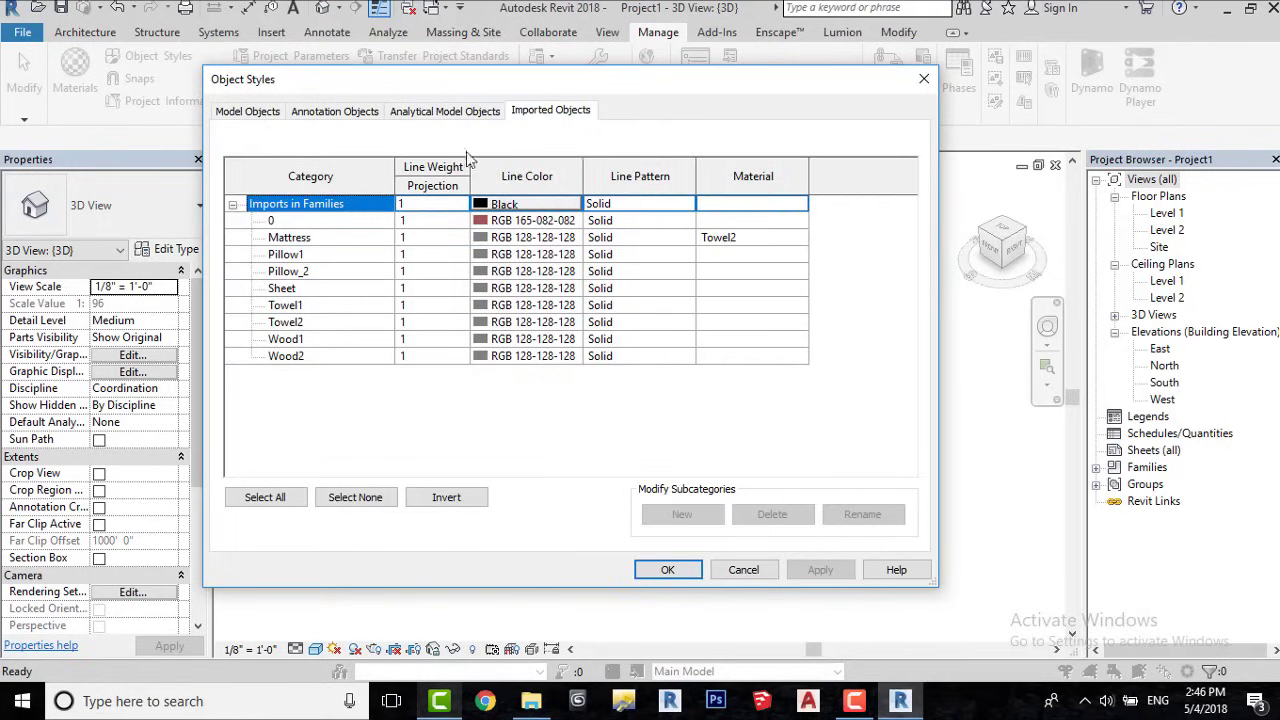
{"action": "left_click", "coordinate": [752, 237]}
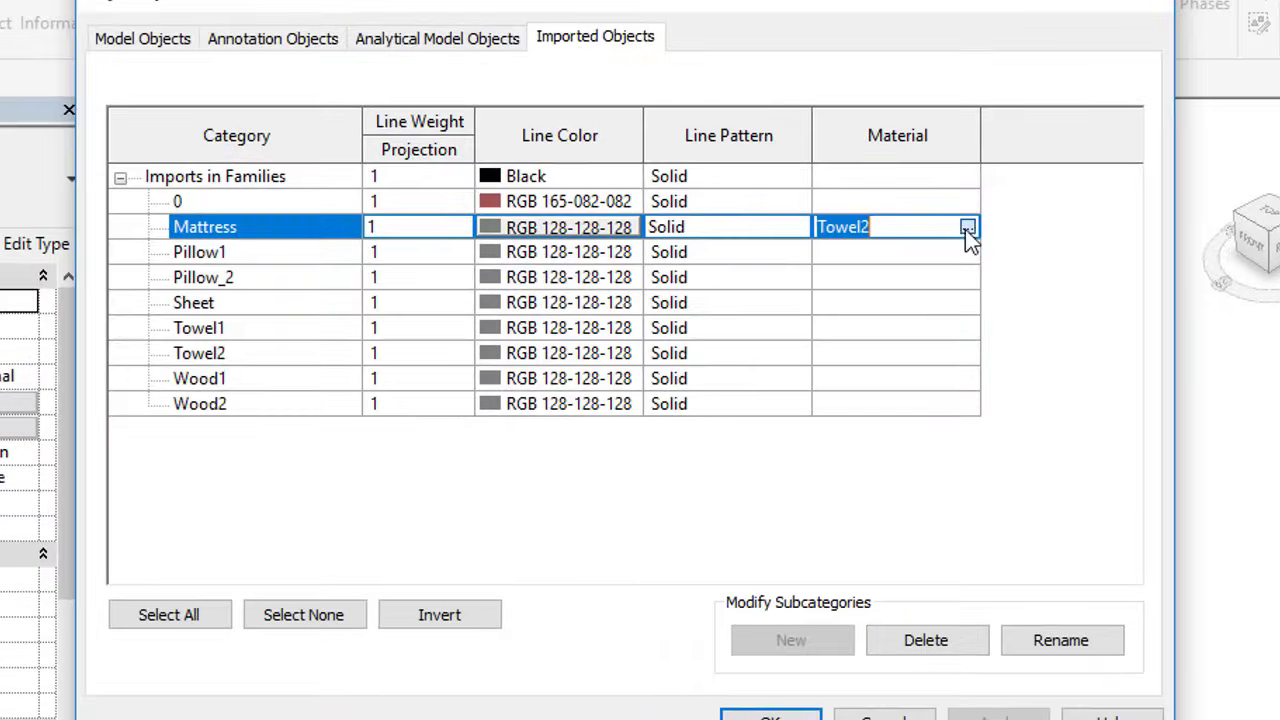
{"action": "left_click", "coordinate": [801, 238]}
{"action": "scroll", "coordinate": [513, 359], "scroll_direction": "up", "scroll_amount": 5}
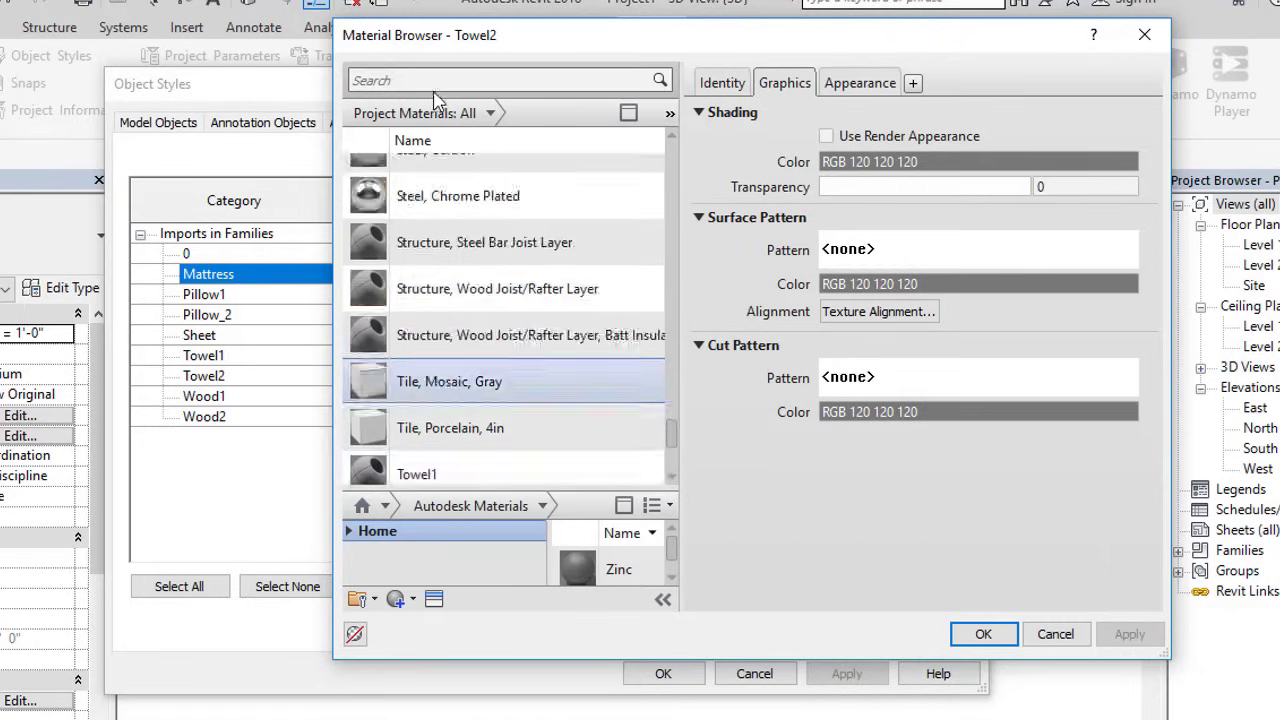
{"action": "left_click", "coordinate": [433, 83]}
{"action": "type", "text": "mater"}
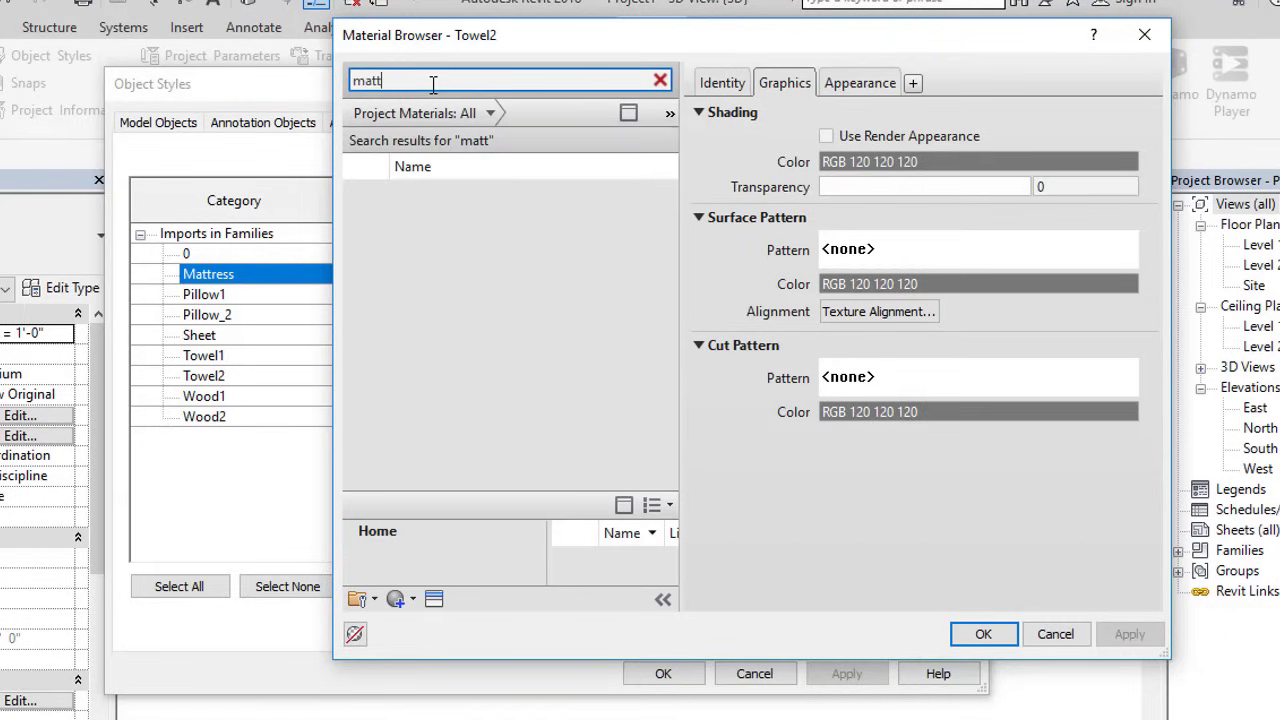
{"action": "type", "text": "res"}
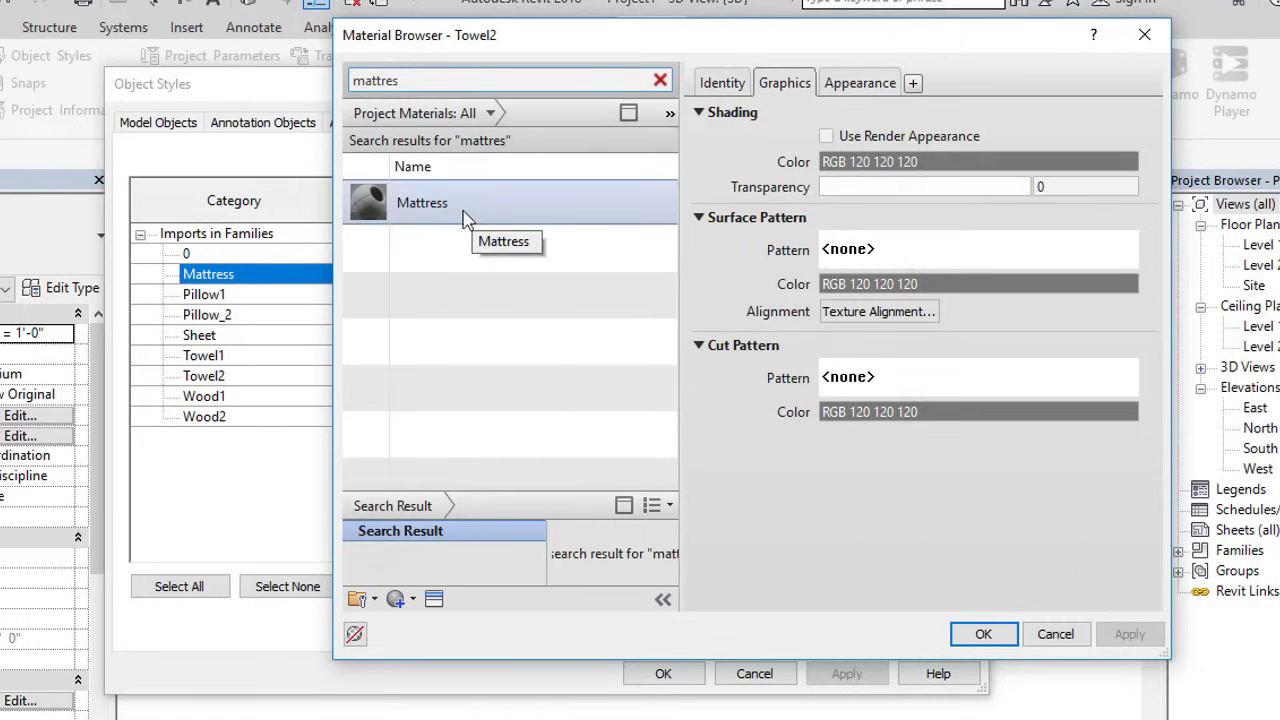
{"action": "left_click", "coordinate": [436, 218]}
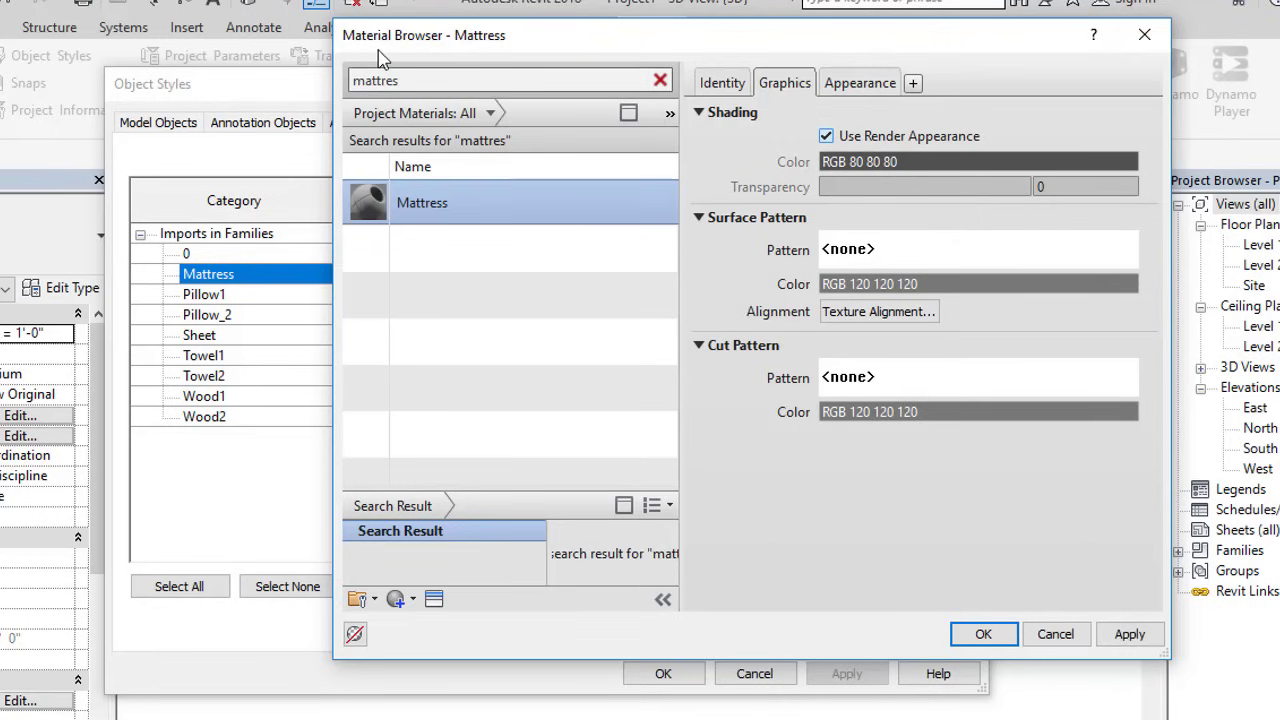
Replace the Mattress material's appearance with the Canvas - White 1 fabric asset and accept the material.
{"action": "left_click_drag", "start_coordinate": [379, 50], "coordinate": [229, 88]}
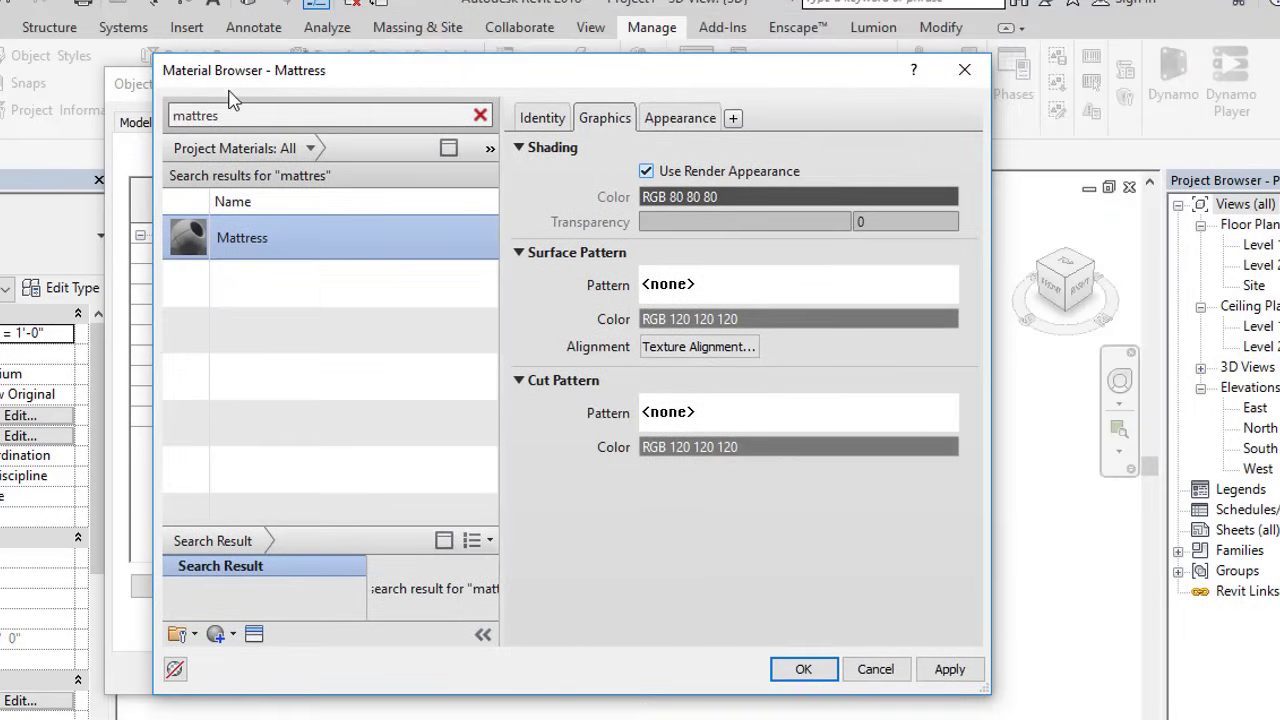
{"action": "left_click", "coordinate": [255, 634]}
{"action": "left_click", "coordinate": [427, 160]}
{"action": "left_click", "coordinate": [440, 244]}
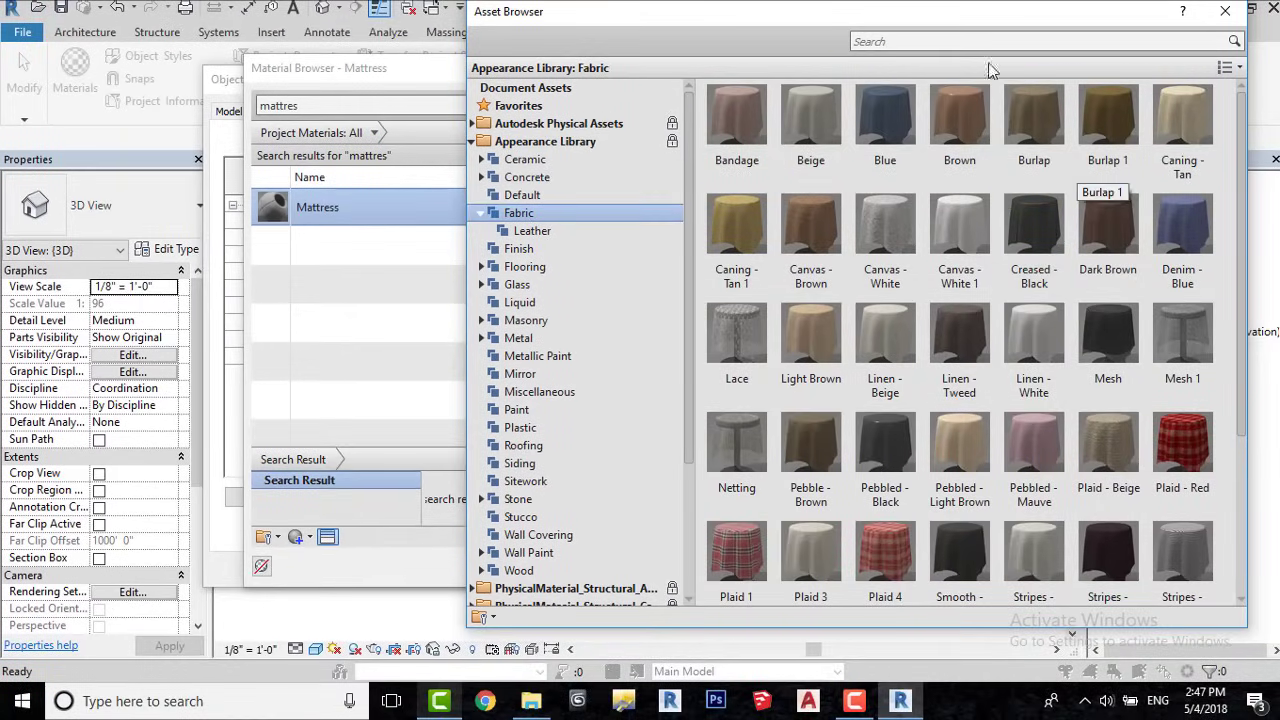
{"action": "left_click_drag", "start_coordinate": [1002, 25], "coordinate": [808, 20]}
{"action": "double_click", "coordinate": [766, 220]}
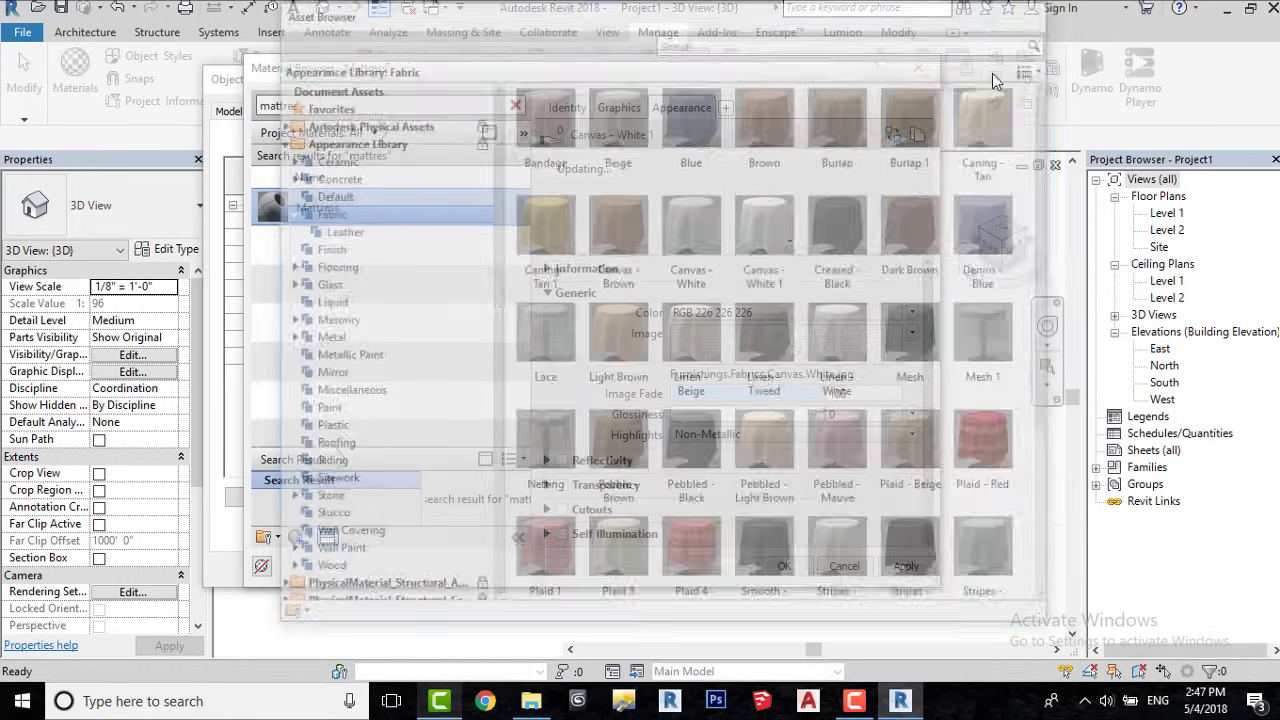
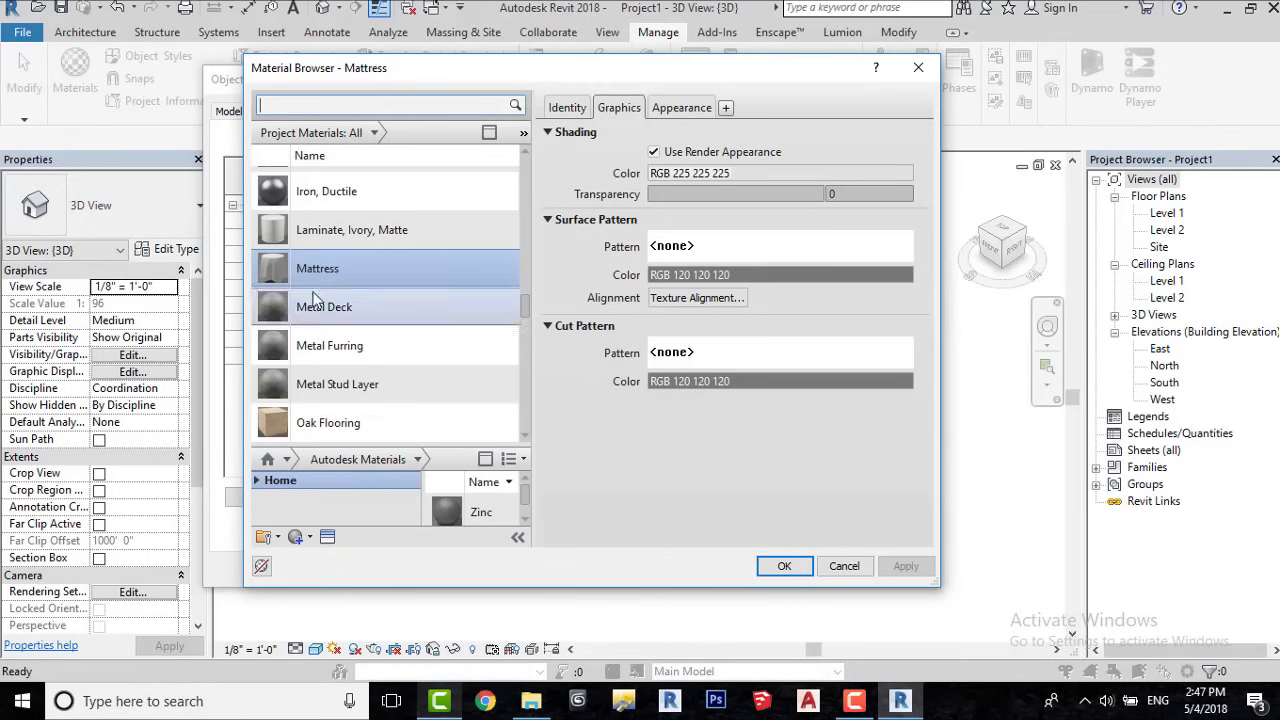
{"action": "left_click", "coordinate": [784, 566]}
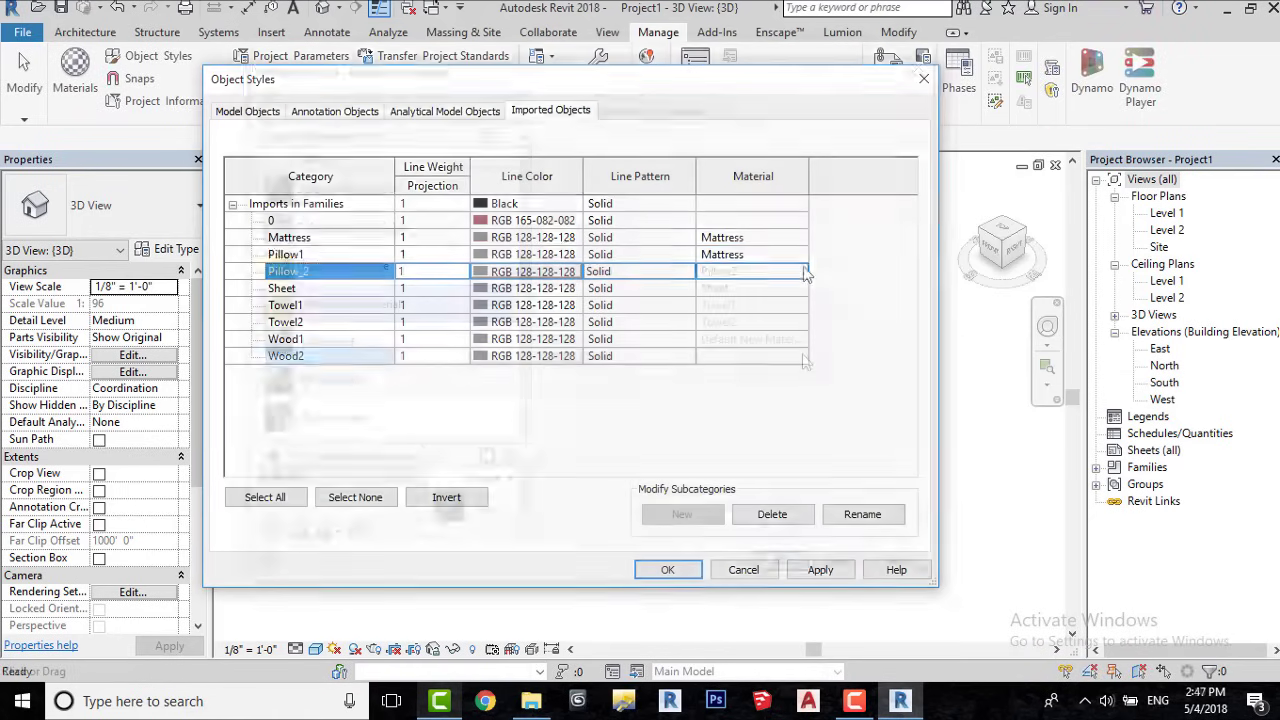
Assign the Default New Material to the Wood2 layer and accept the object style changes.
{"action": "left_click", "coordinate": [800, 356]}
{"action": "left_click", "coordinate": [767, 560]}
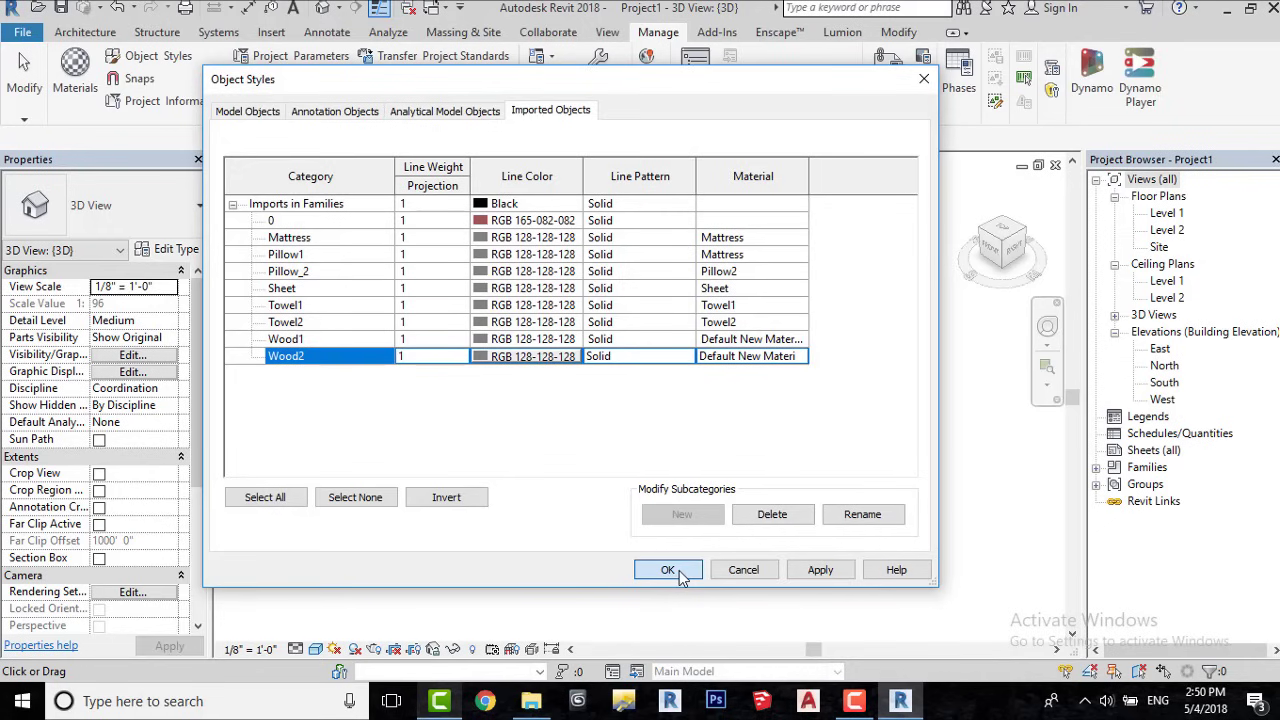
{"action": "left_click", "coordinate": [668, 570]}
Switch the 3D view to the Realistic visual style and check the bed's materials up close.
{"action": "scroll", "coordinate": [806, 390], "scroll_direction": "up", "scroll_amount": 3}
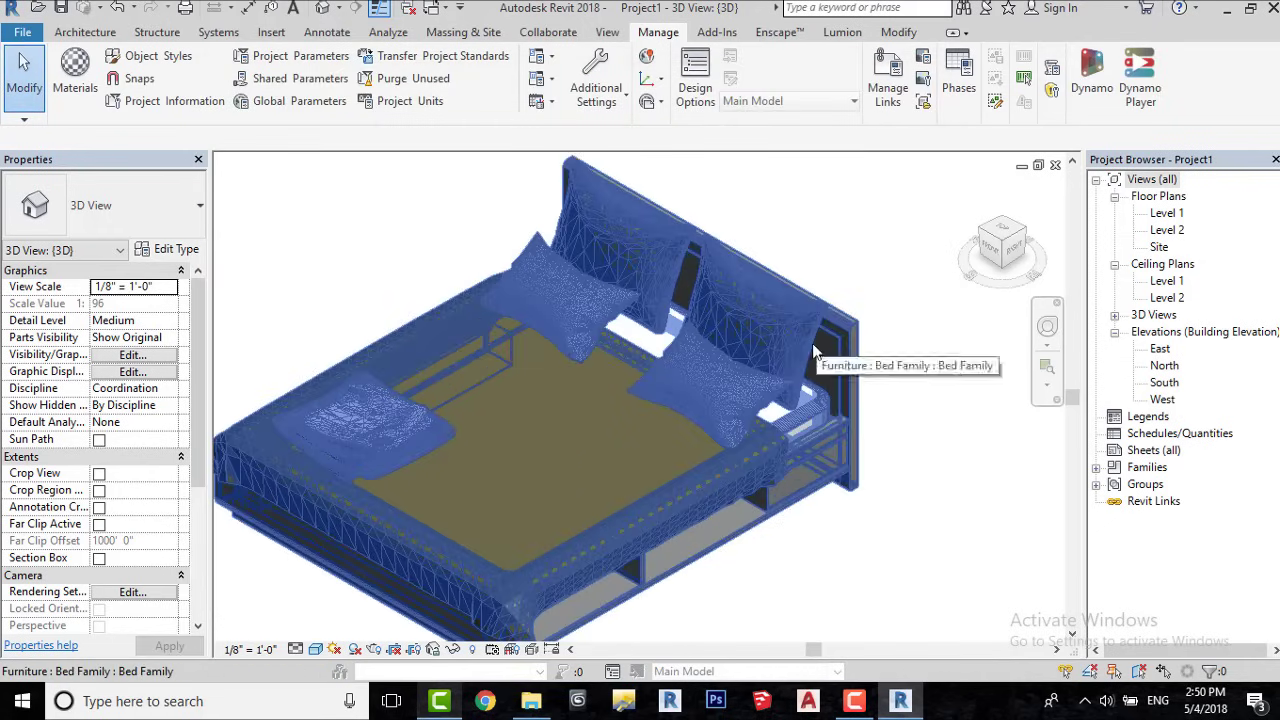
{"action": "left_click", "coordinate": [315, 651]}
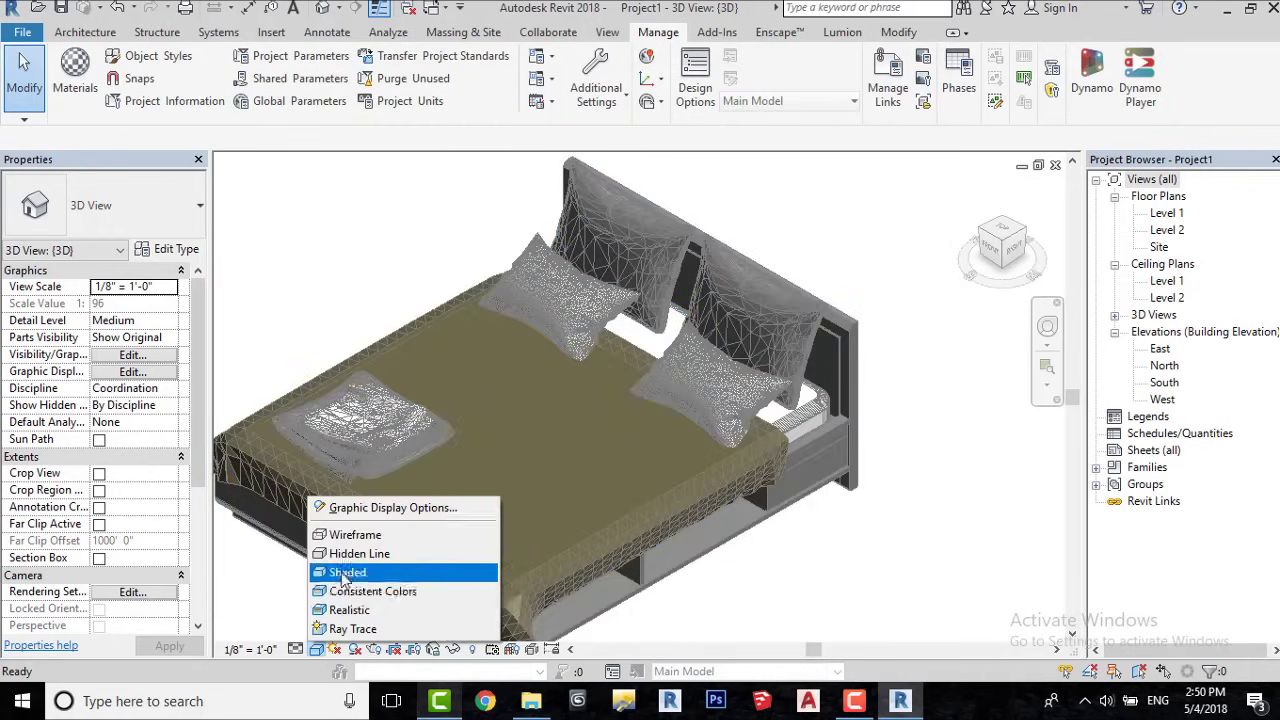
{"action": "left_click", "coordinate": [360, 608]}
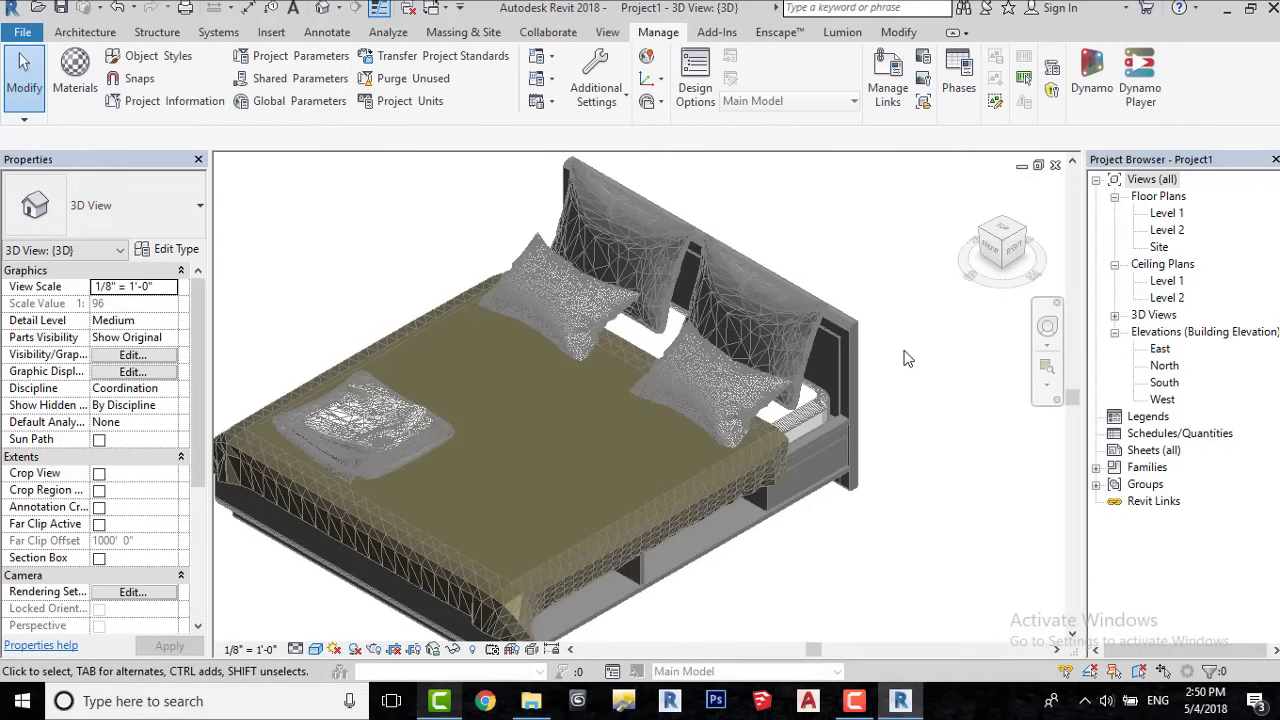
{"action": "scroll", "coordinate": [841, 313], "scroll_direction": "up", "scroll_amount": 2}
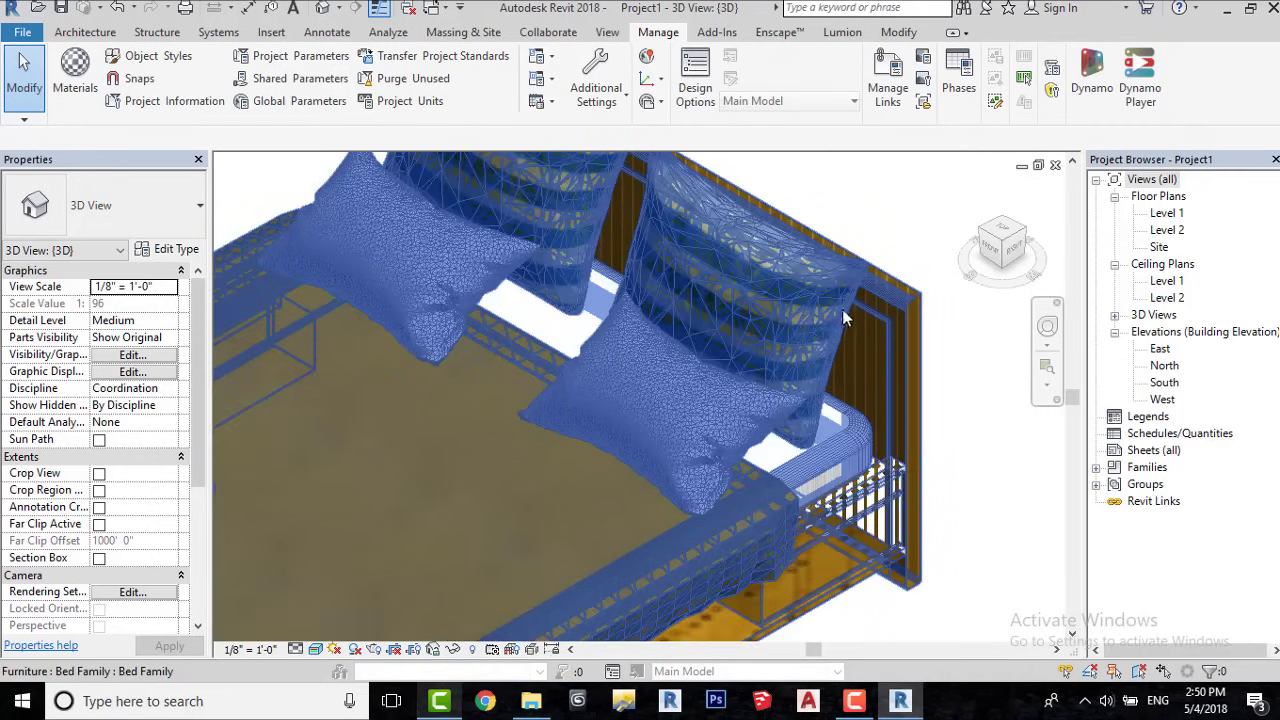
{"action": "scroll", "coordinate": [787, 273], "scroll_direction": "down", "scroll_amount": 5}
{"action": "scroll", "coordinate": [757, 364], "scroll_direction": "up", "scroll_amount": 2}
Turn off edge display in the view's graphic display options and inspect the bed without mesh lines.
{"action": "left_click", "coordinate": [315, 649]}
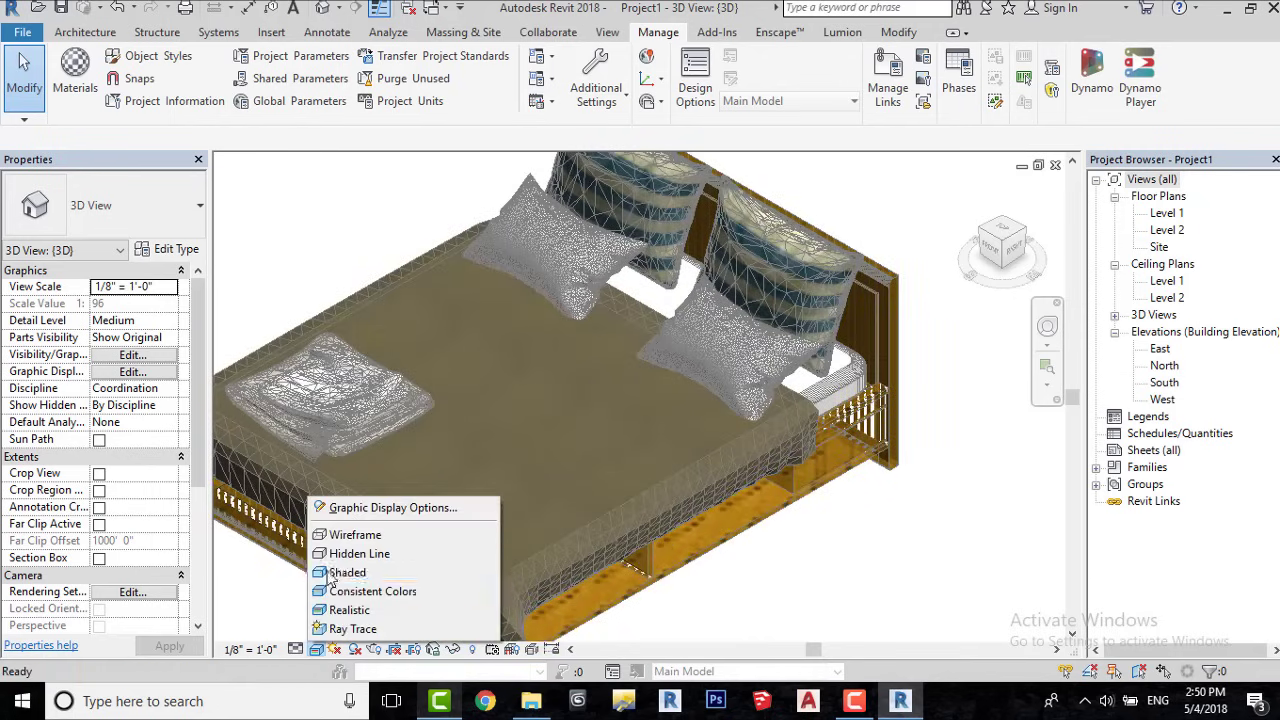
{"action": "left_click", "coordinate": [360, 505]}
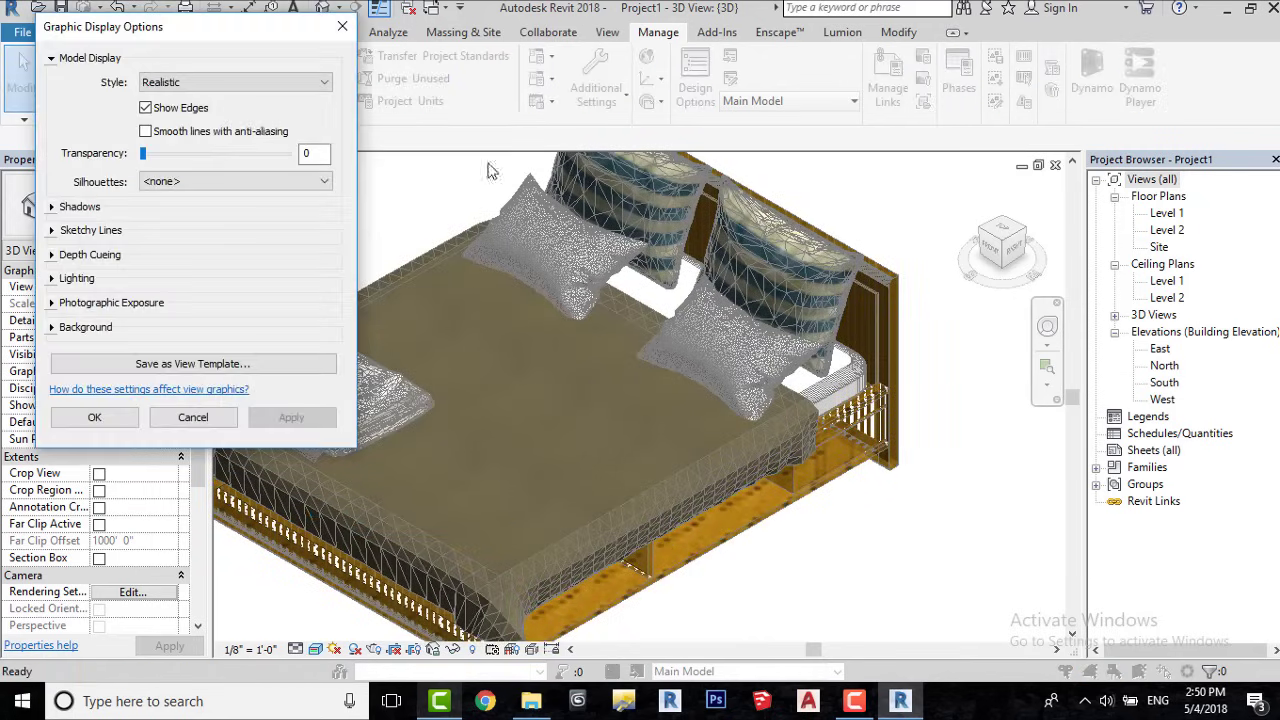
{"action": "left_click", "coordinate": [185, 110]}
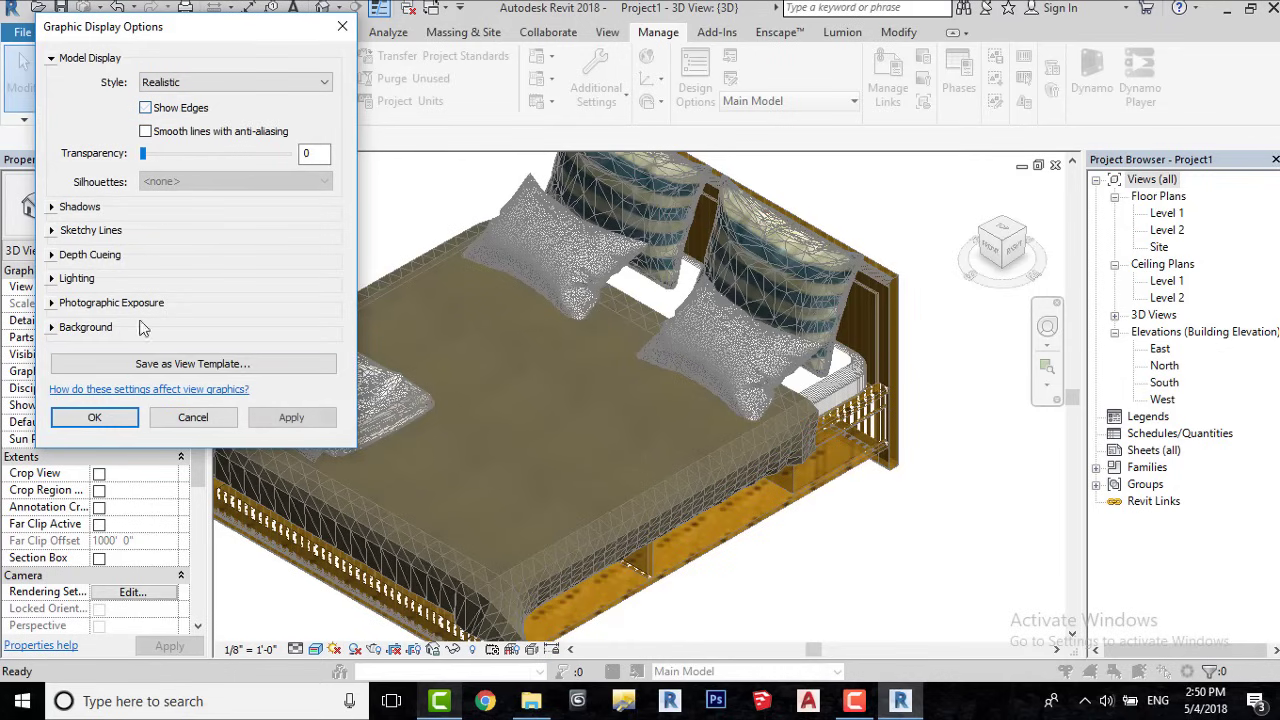
{"action": "left_click", "coordinate": [94, 418]}
{"action": "scroll", "coordinate": [720, 246], "scroll_direction": "up", "scroll_amount": 4}
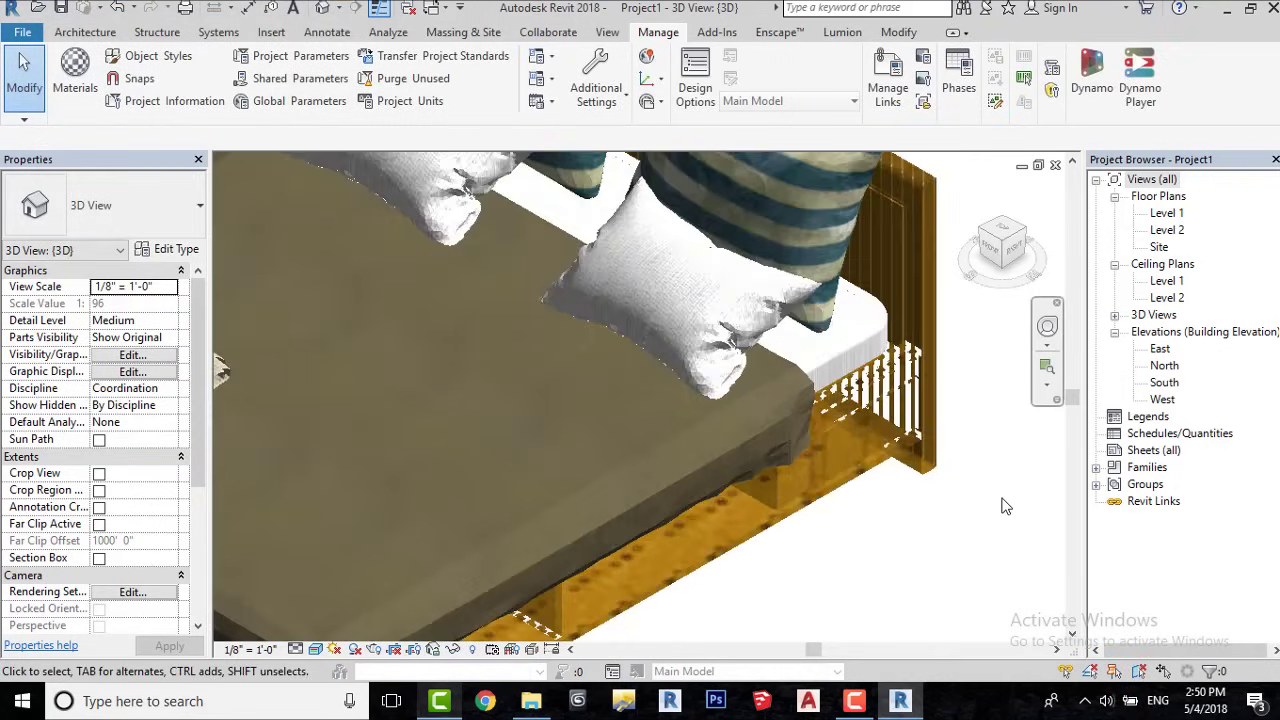
{"action": "scroll", "coordinate": [975, 440], "scroll_direction": "down", "scroll_amount": 6}
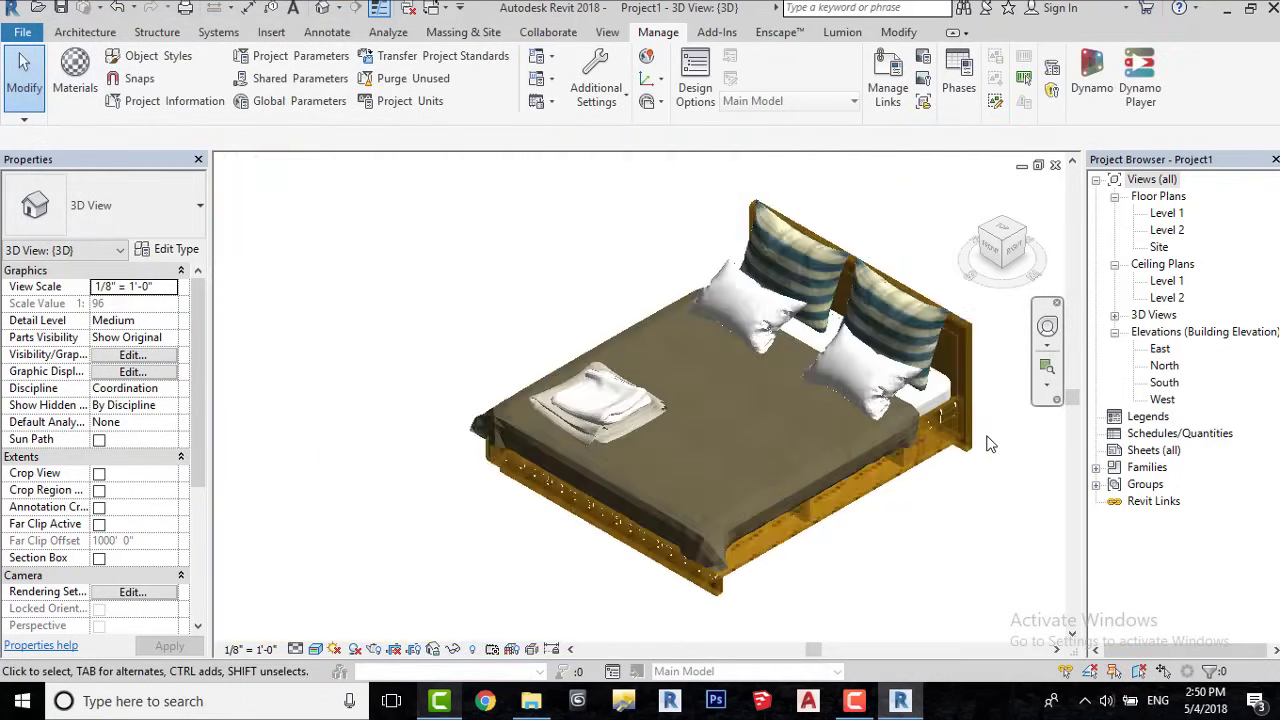
{"action": "scroll", "coordinate": [856, 429], "scroll_direction": "up", "scroll_amount": 5}
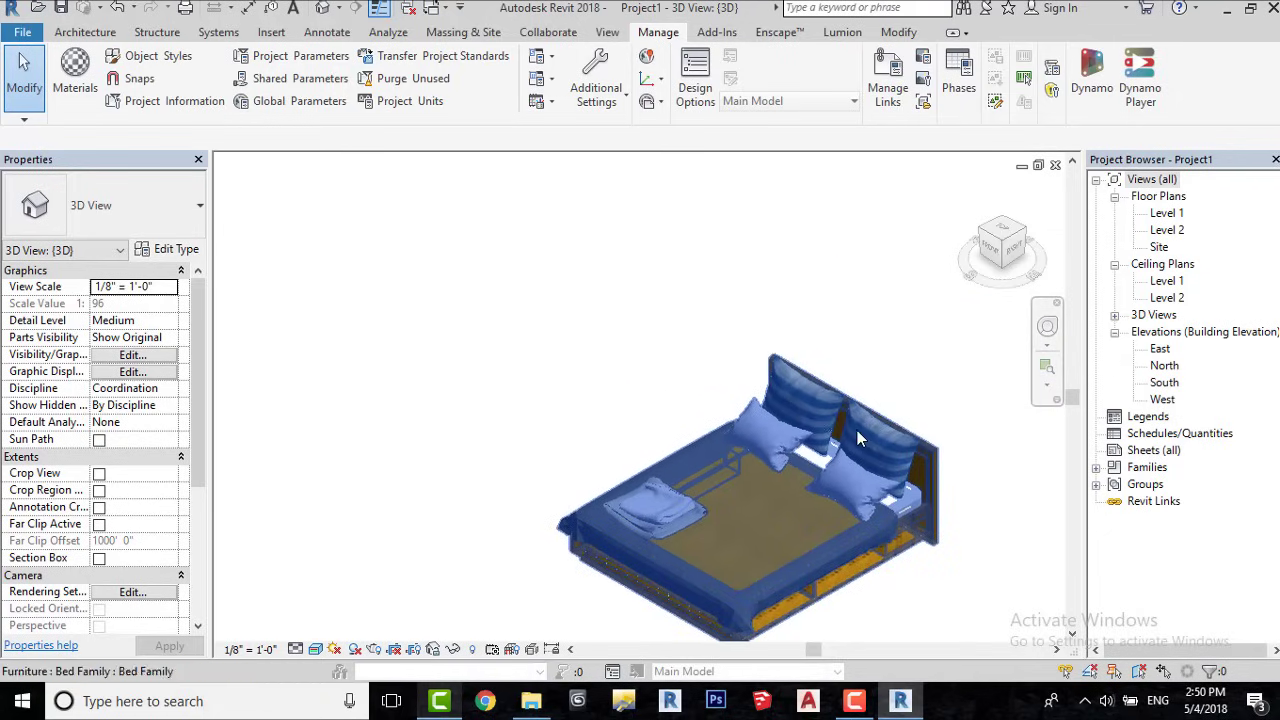
Reopen the object styles for imported objects and check the materials assigned to the Mattress and Pillow1 layers.
{"action": "scroll", "coordinate": [862, 264], "scroll_direction": "down", "scroll_amount": 5}
{"action": "middle_click_drag", "start_coordinate": [900, 270], "coordinate": [812, 224]}
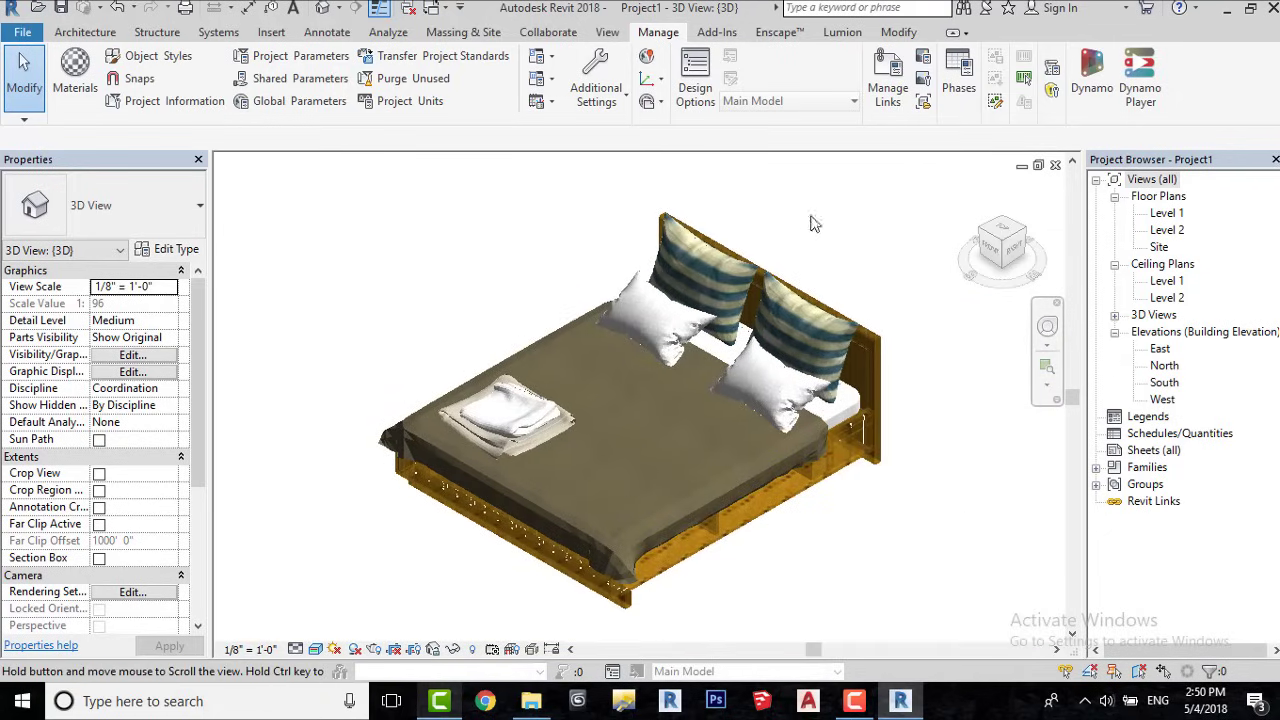
{"action": "left_click", "coordinate": [114, 57]}
{"action": "left_click", "coordinate": [545, 110]}
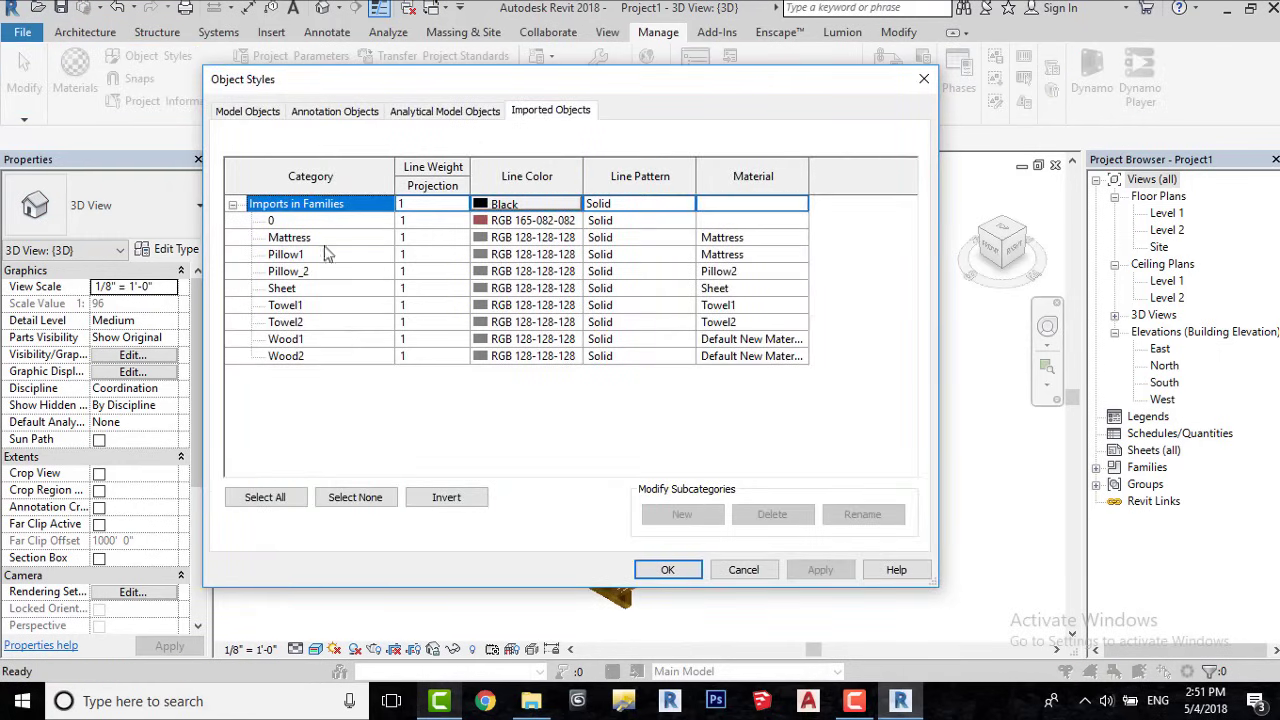
{"action": "left_click", "coordinate": [790, 239]}
{"action": "left_click", "coordinate": [800, 237]}
{"action": "left_click", "coordinate": [914, 63]}
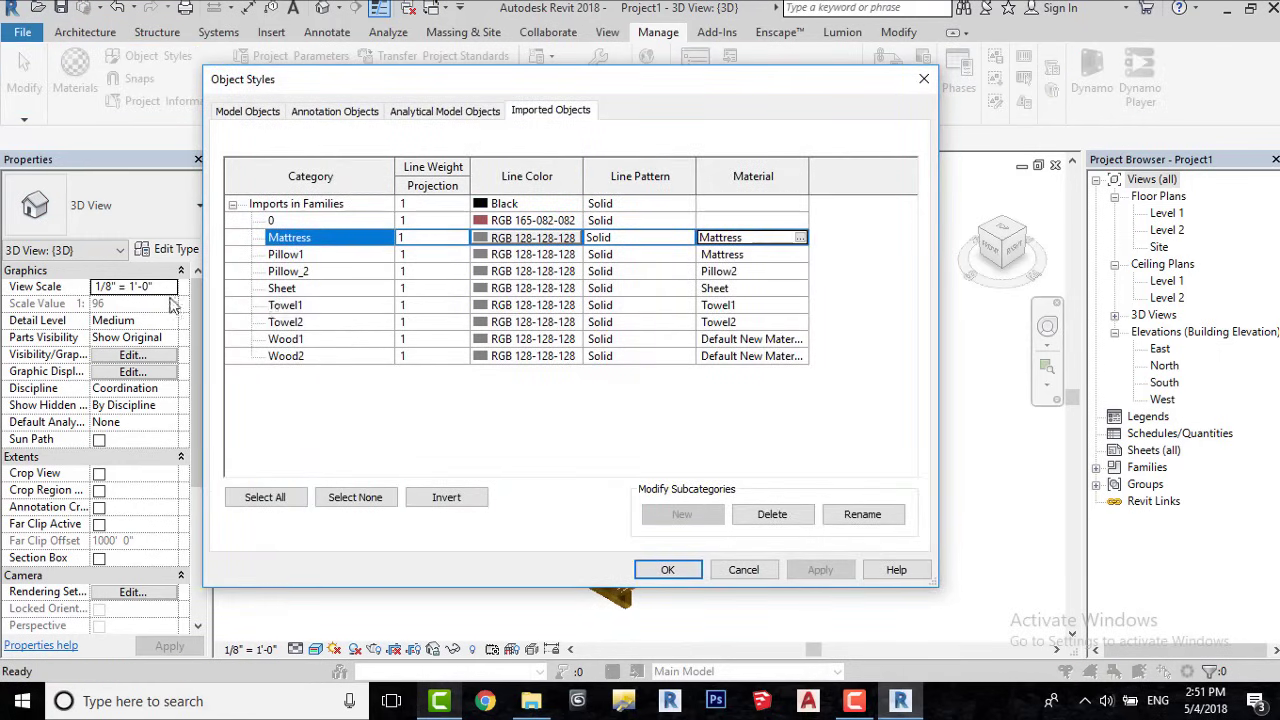
{"action": "left_click", "coordinate": [790, 255]}
{"action": "left_click", "coordinate": [800, 254]}
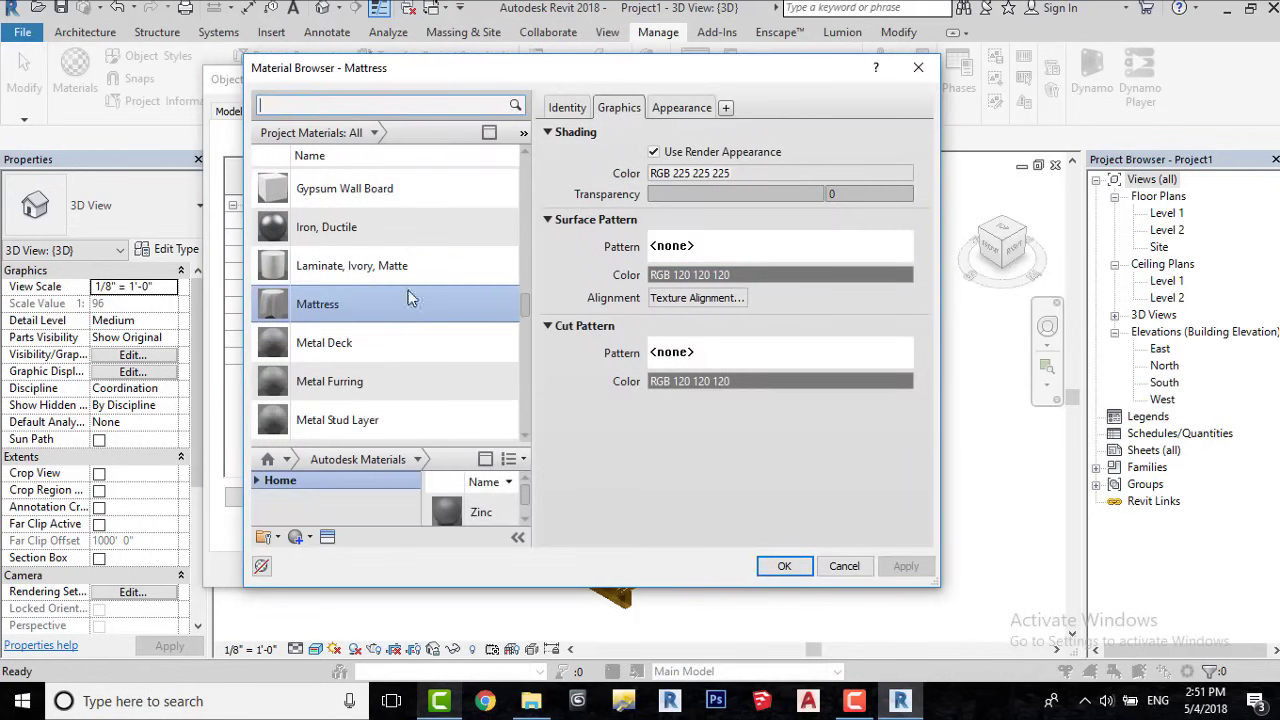
{"action": "left_click", "coordinate": [784, 566]}
Replace the Sheet material's appearance image with Textile_Floral_Browns.jpg and accept the material.
{"action": "left_click", "coordinate": [790, 272]}
{"action": "left_click", "coordinate": [790, 289]}
{"action": "left_click", "coordinate": [800, 289]}
{"action": "left_click", "coordinate": [681, 107]}
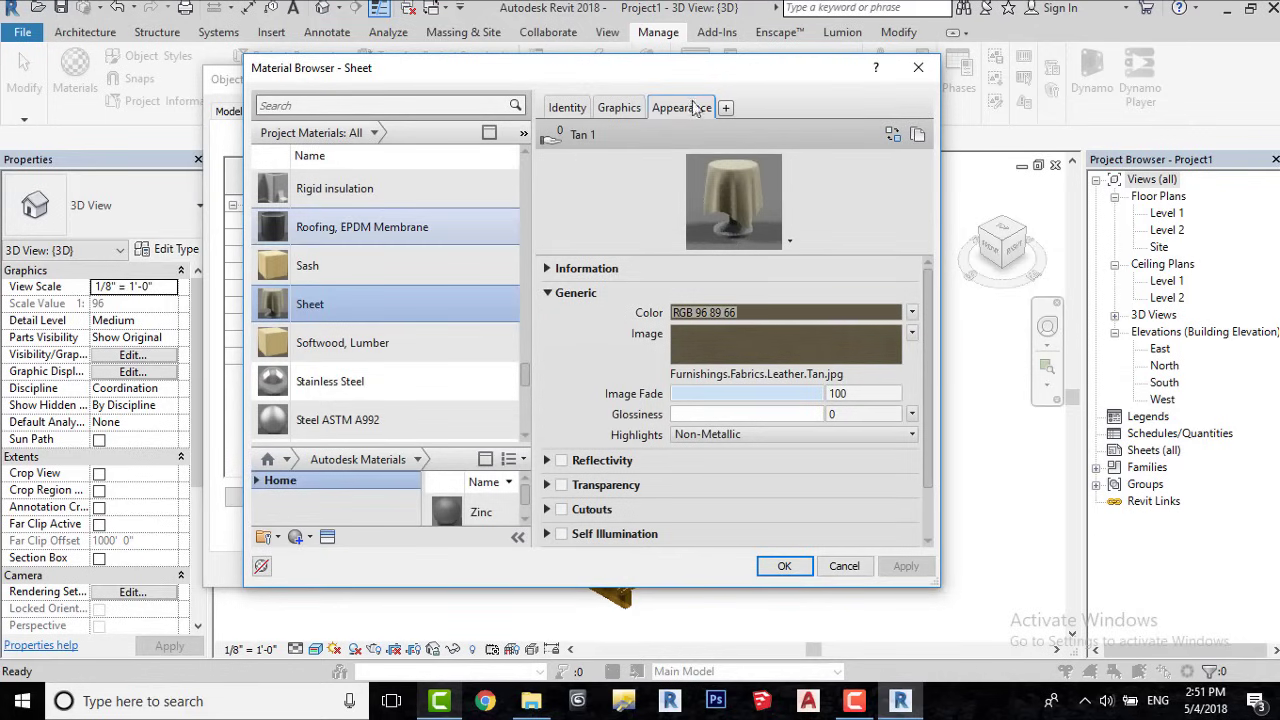
{"action": "left_click", "coordinate": [760, 374]}
{"action": "right_click", "coordinate": [512, 237]}
{"action": "left_click", "coordinate": [770, 251]}
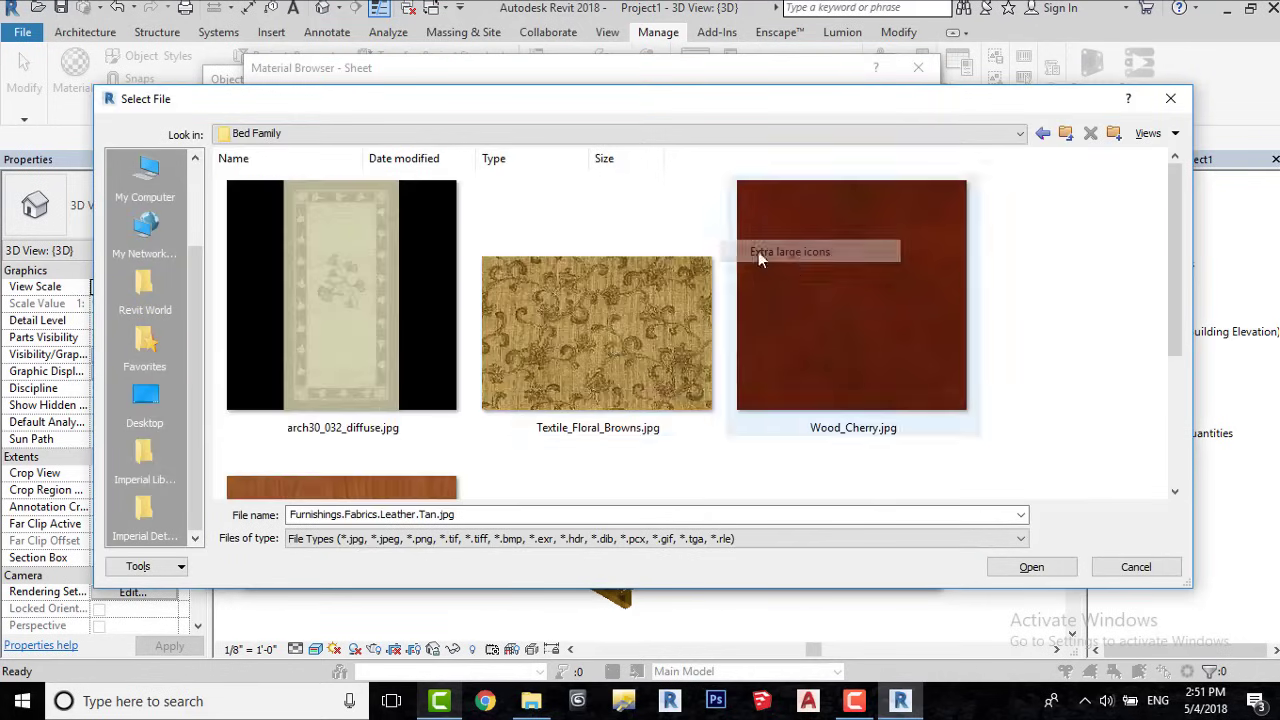
{"action": "double_click", "coordinate": [611, 344]}
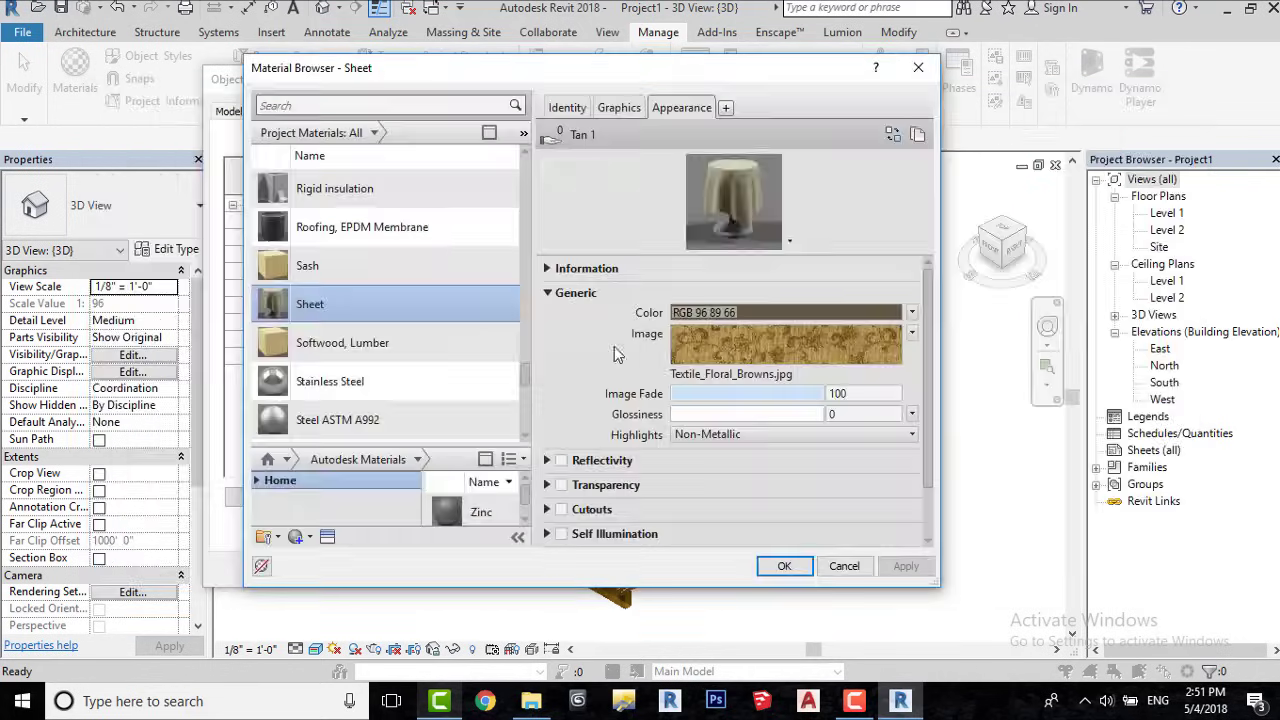
{"action": "left_click", "coordinate": [784, 566]}
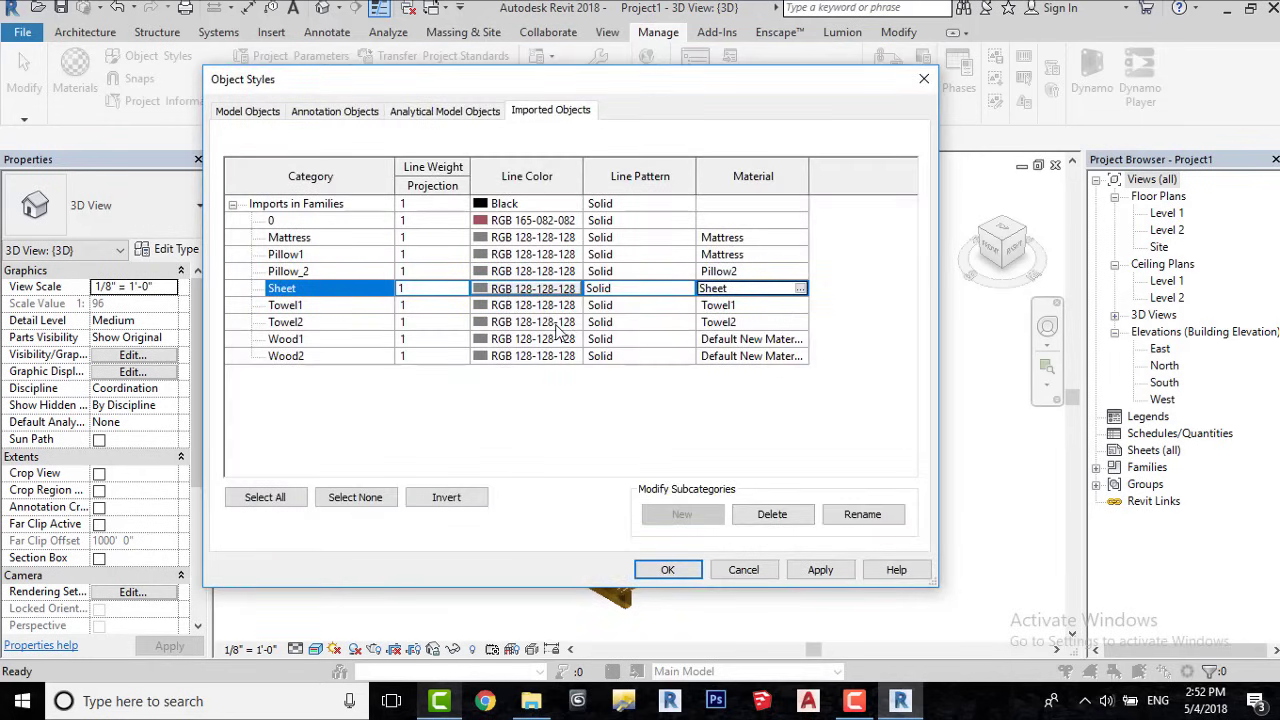
Assign the Wood1 material to the Wood1 layer, using Wood_Cherry.jpg as its appearance image.
{"action": "left_click", "coordinate": [750, 339]}
{"action": "left_click", "coordinate": [800, 339]}
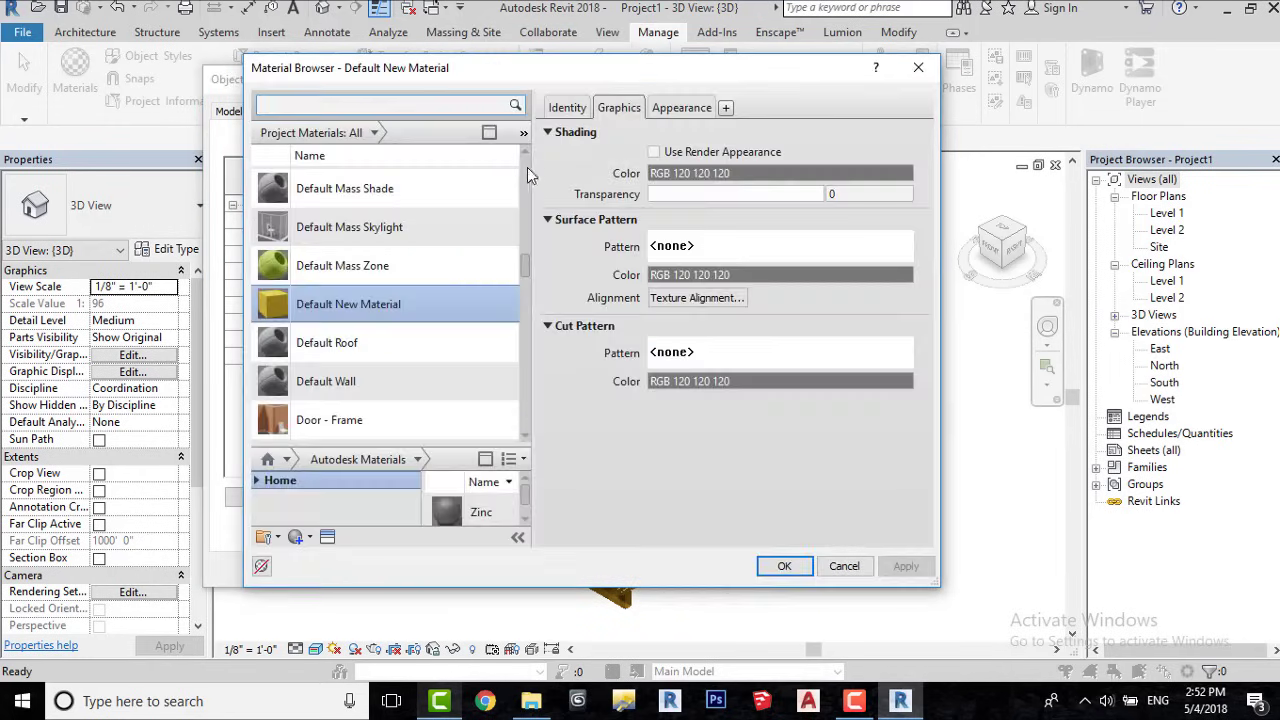
{"action": "left_click", "coordinate": [455, 104]}
{"action": "type", "text": "wood"}
{"action": "left_click", "coordinate": [681, 107]}
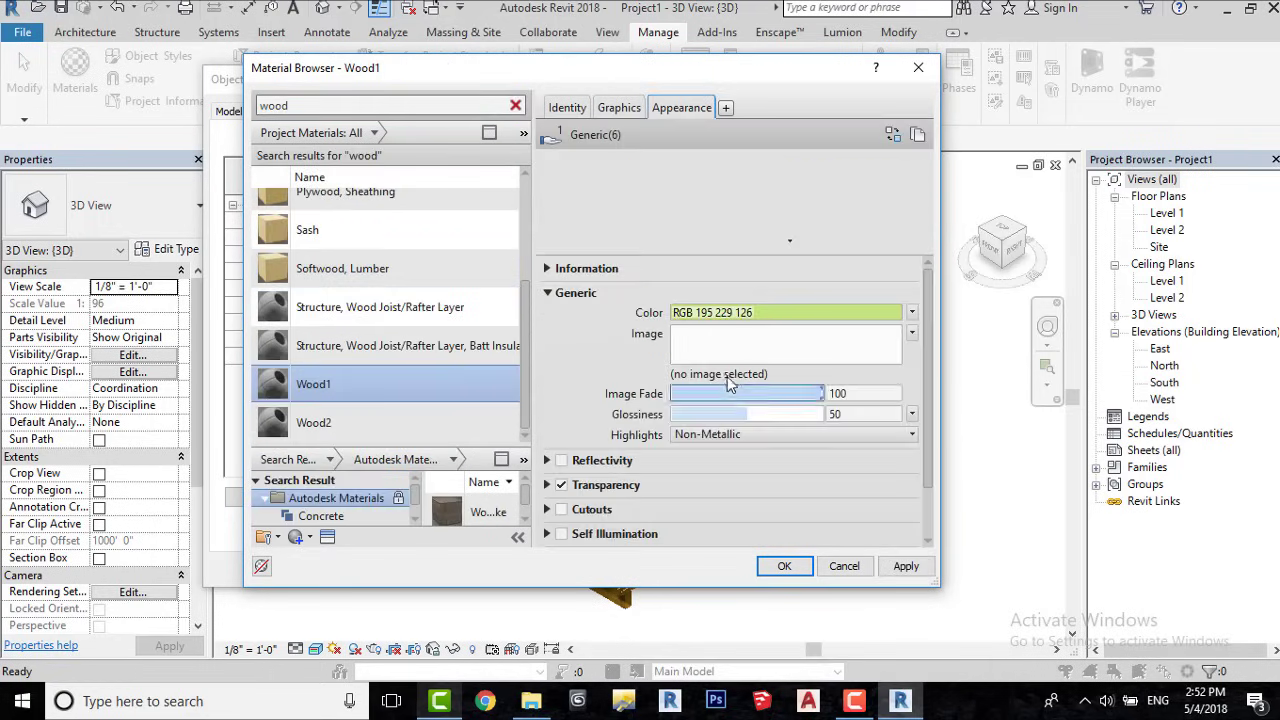
{"action": "left_click", "coordinate": [720, 374]}
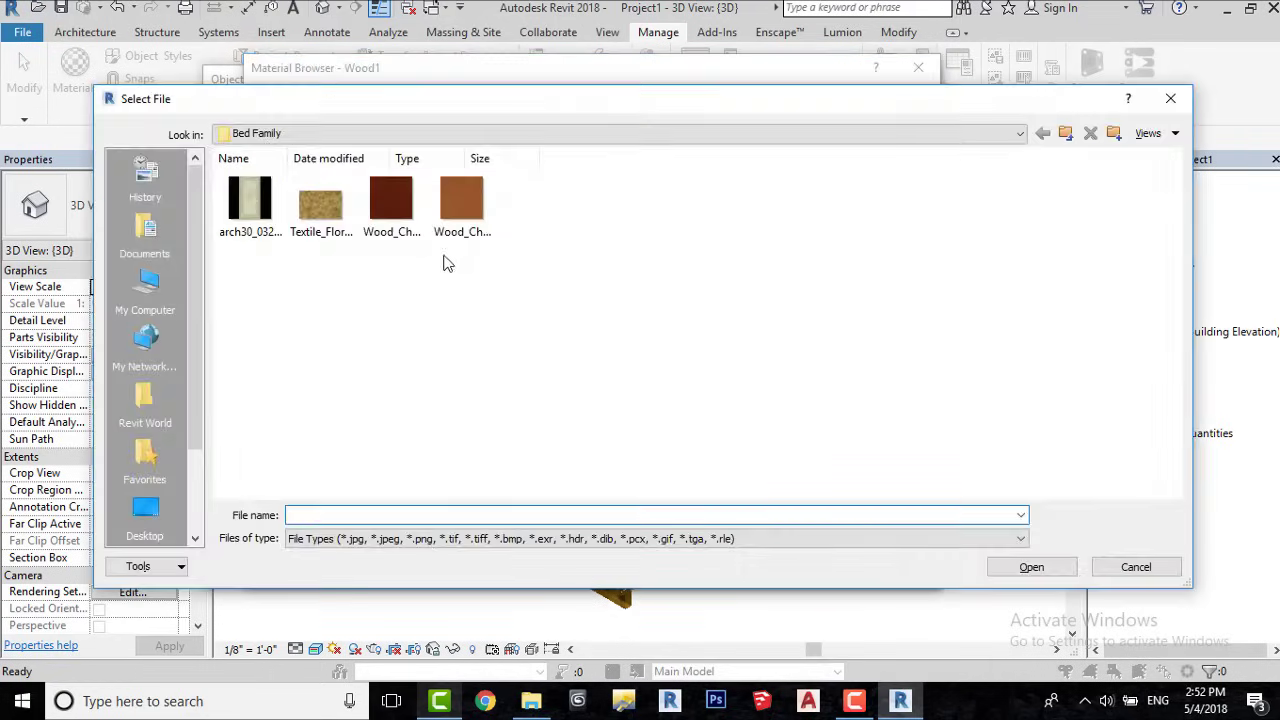
{"action": "double_click", "coordinate": [395, 222]}
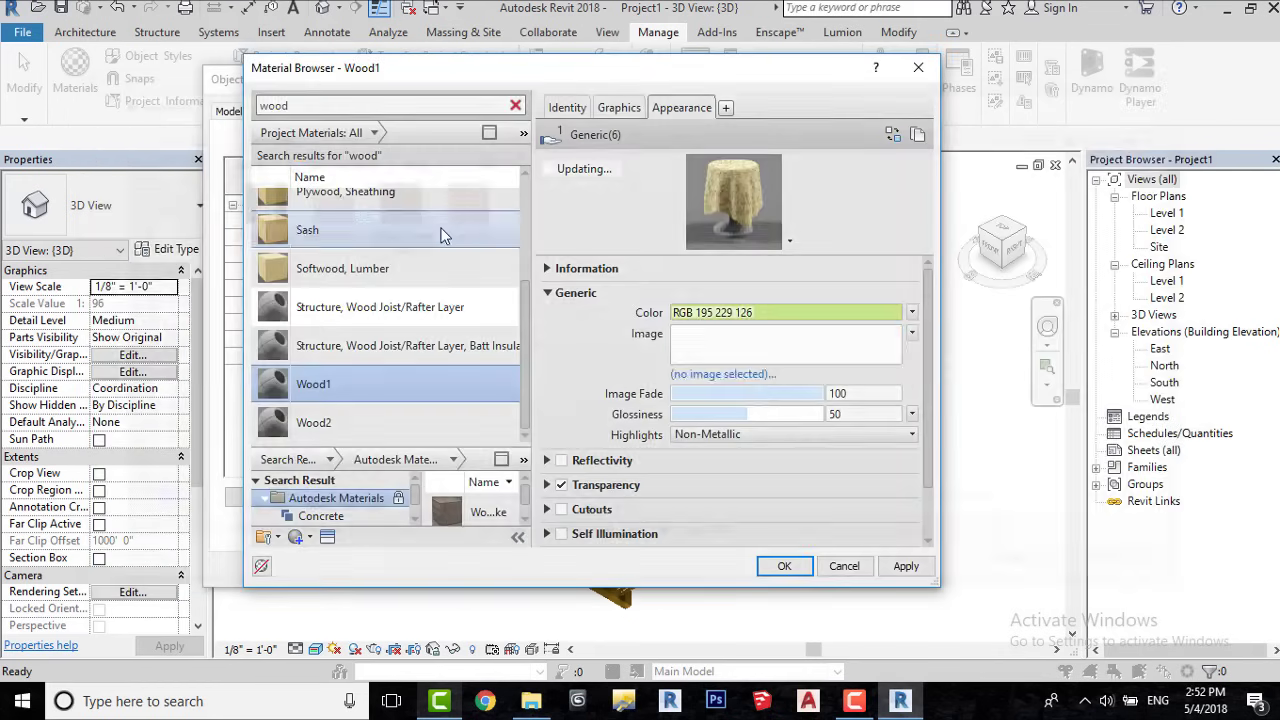
{"action": "left_click", "coordinate": [784, 566]}
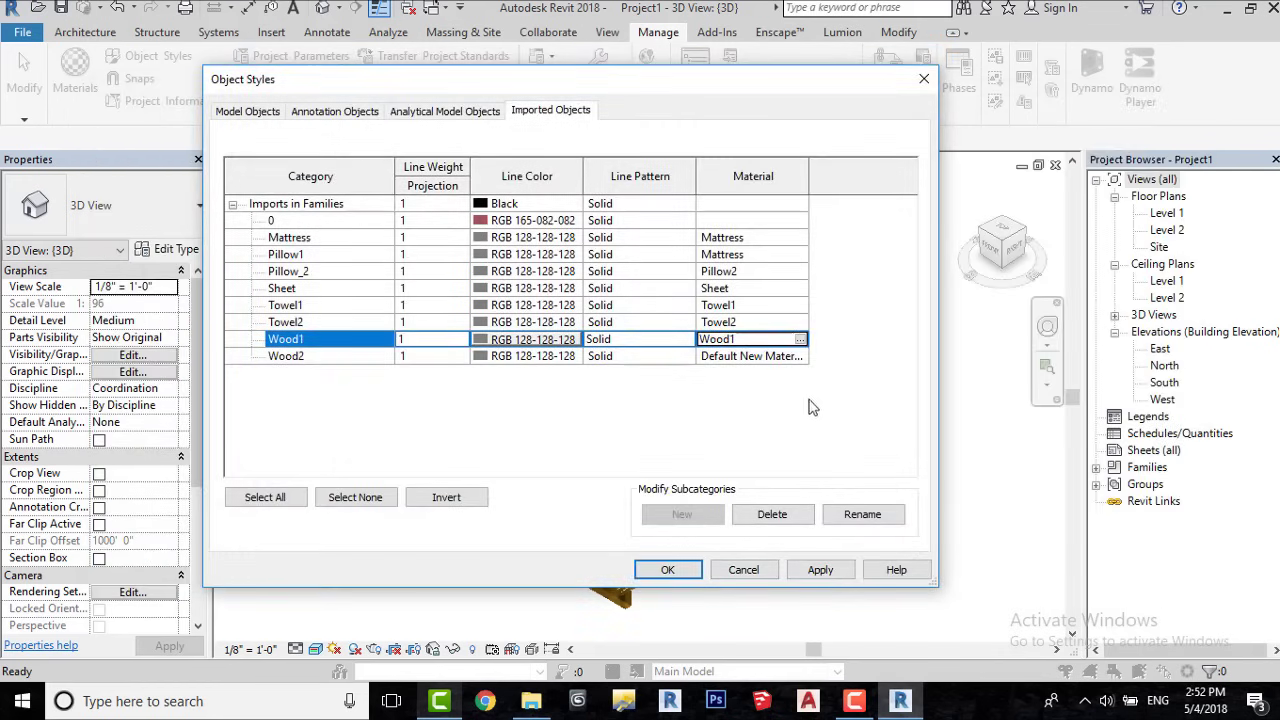
Assign the Wood2 material to the Wood2 layer with render appearance shading and the image Wood_Cherry_Original.jpg, and accept the object styles.
{"action": "left_click", "coordinate": [797, 359]}
{"action": "left_click", "coordinate": [801, 357]}
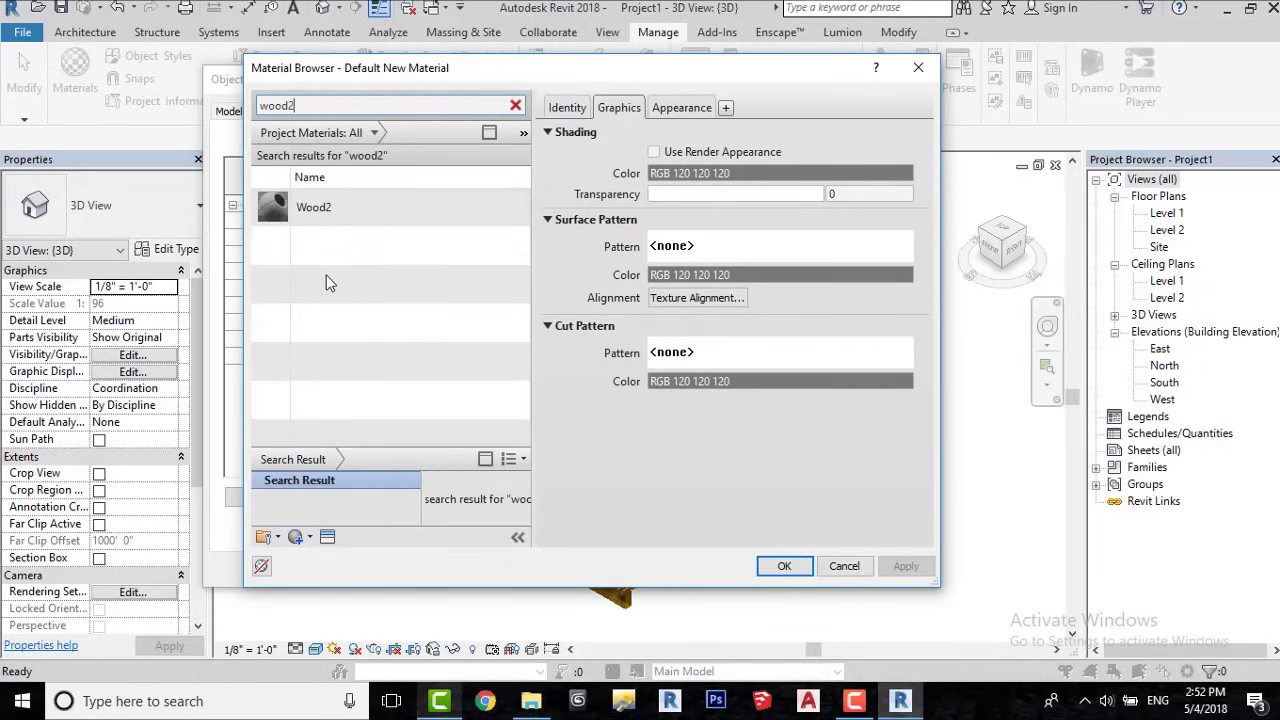
{"action": "left_click", "coordinate": [325, 208]}
{"action": "left_click", "coordinate": [654, 151]}
{"action": "left_click", "coordinate": [681, 107]}
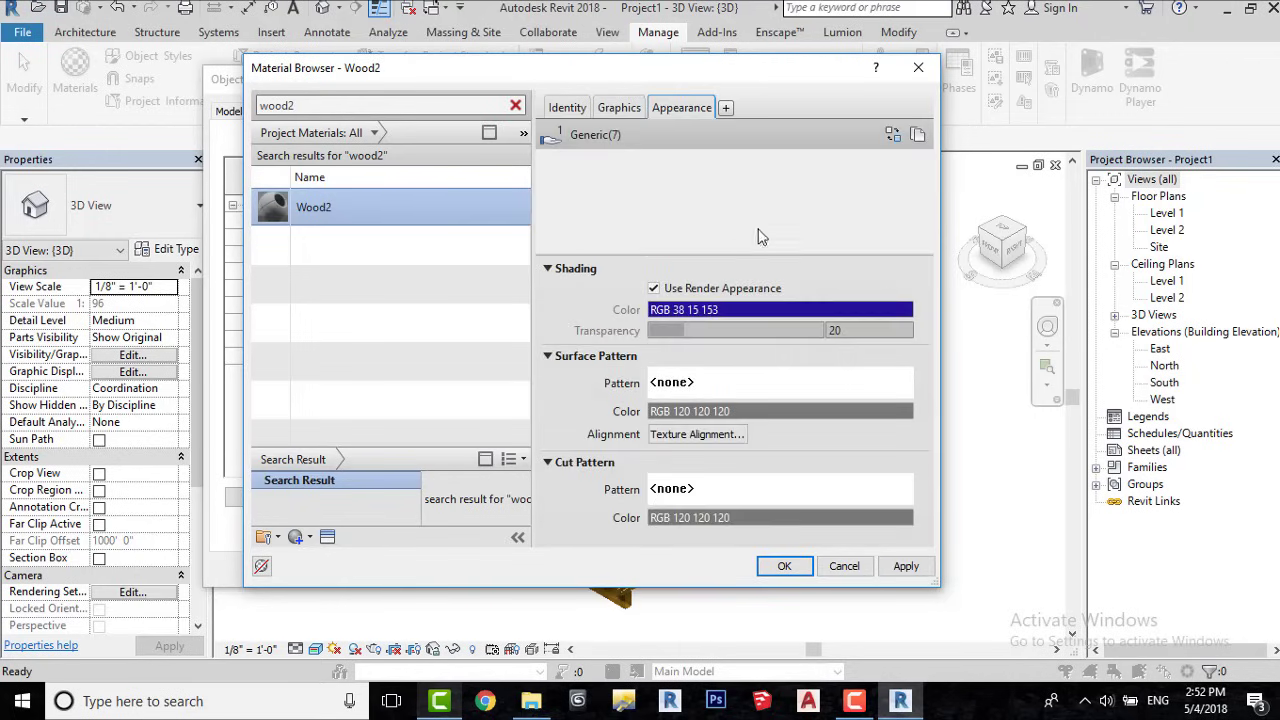
{"action": "left_click", "coordinate": [707, 378]}
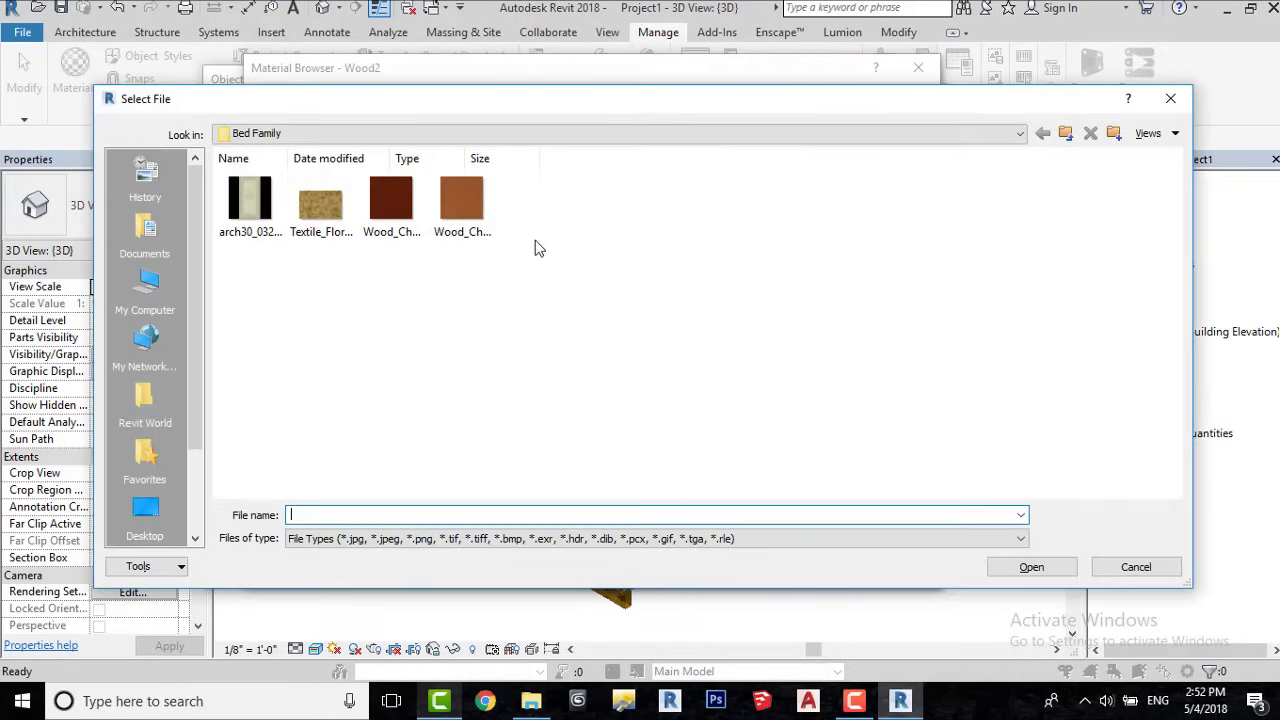
{"action": "double_click", "coordinate": [446, 189]}
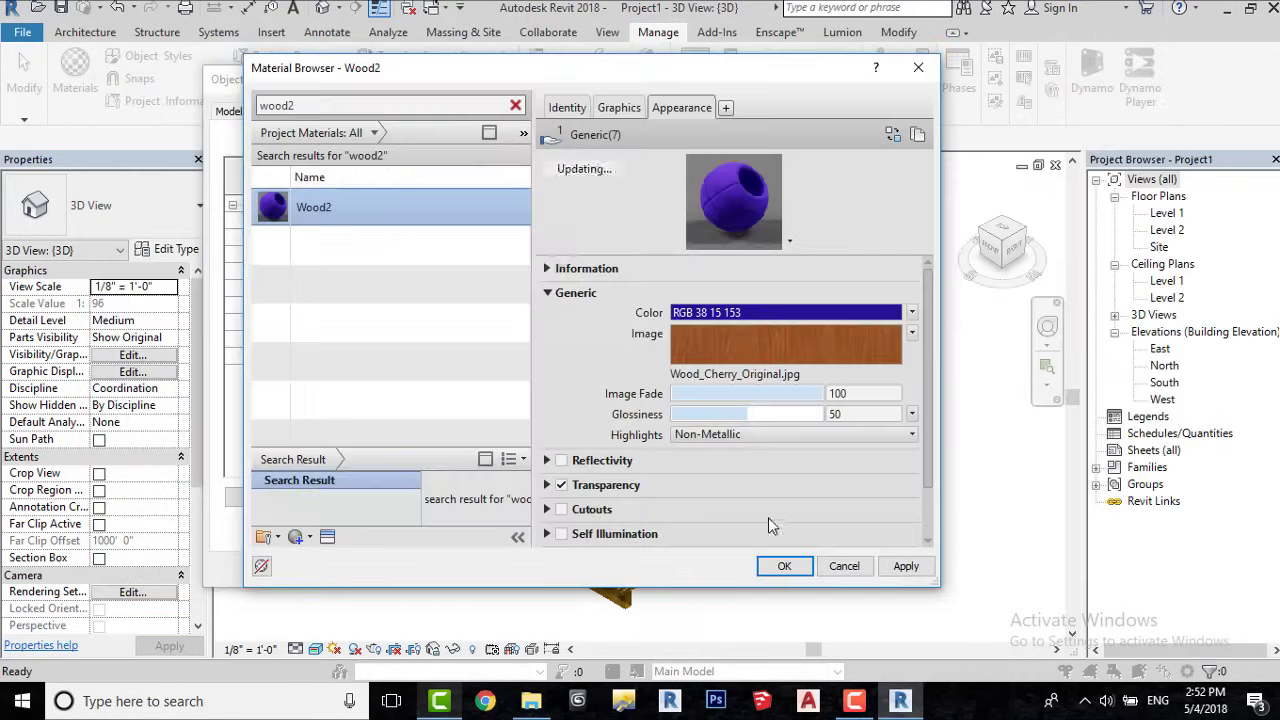
{"action": "left_click", "coordinate": [784, 563]}
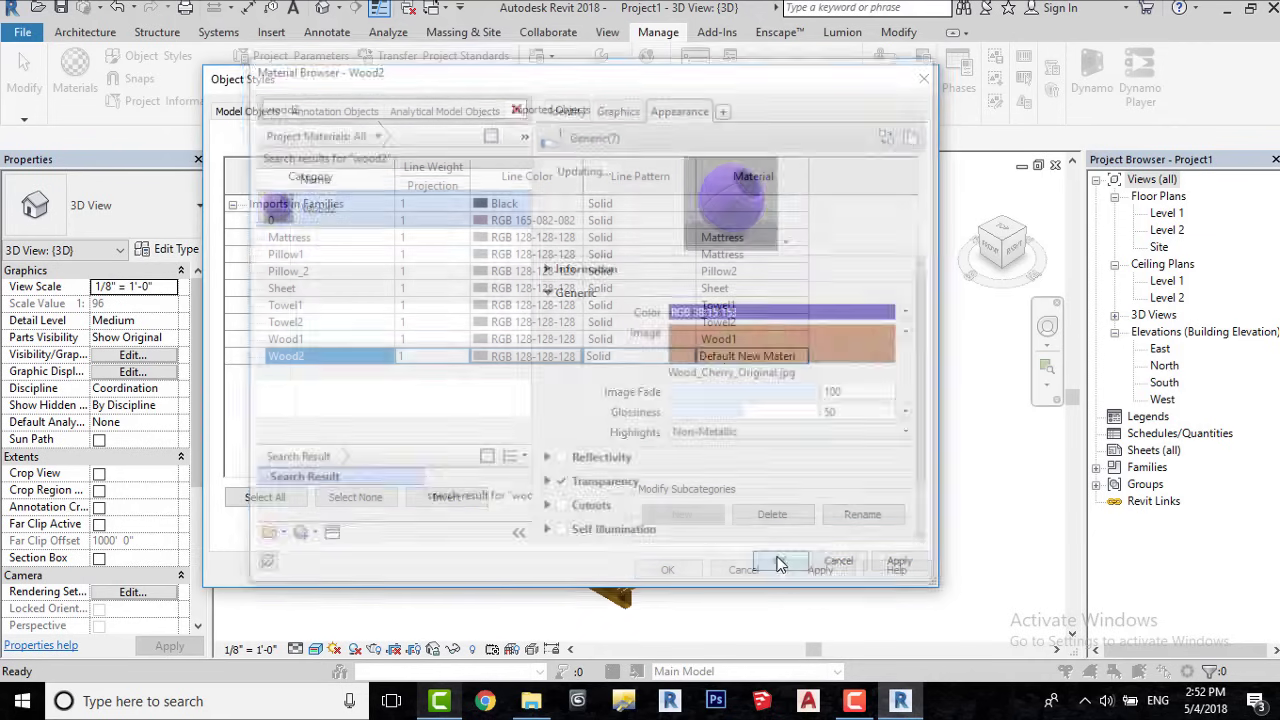
{"action": "left_click", "coordinate": [693, 571]}
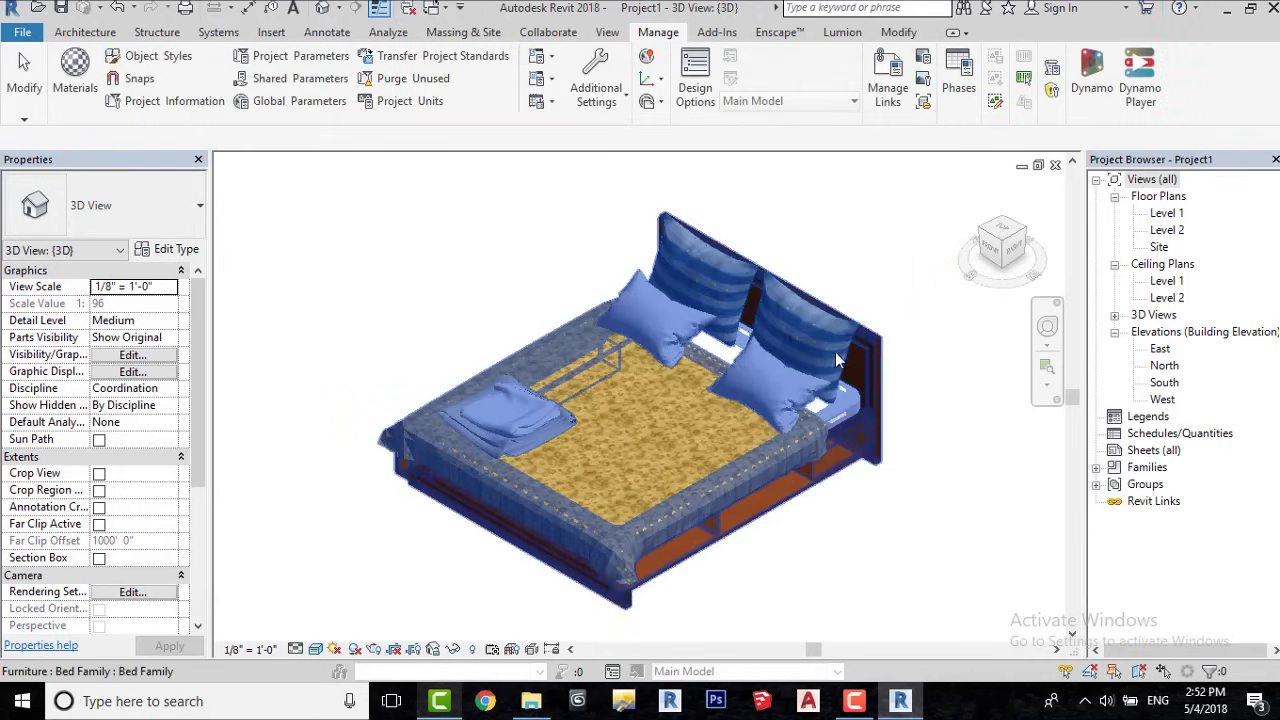
Inspect the bed up close in the 3D view, examining the sheet, pillow, towel and wood materials.
{"action": "scroll", "coordinate": [852, 318], "scroll_direction": "up", "scroll_amount": 5}
{"action": "scroll", "coordinate": [604, 540], "scroll_direction": "up", "scroll_amount": 4}
{"action": "scroll", "coordinate": [548, 512], "scroll_direction": "down", "scroll_amount": 5}
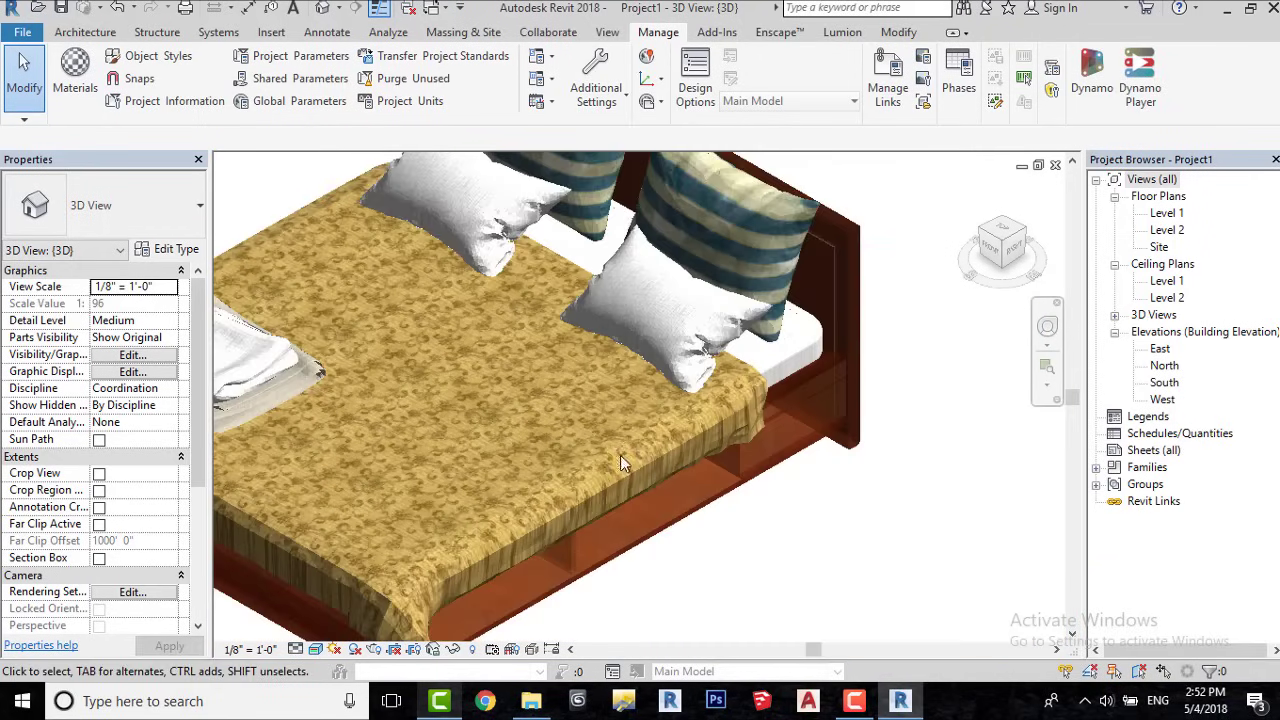
{"action": "scroll", "coordinate": [611, 447], "scroll_direction": "up", "scroll_amount": 5}
{"action": "middle_click_drag", "start_coordinate": [590, 499], "coordinate": [436, 487]}
{"action": "scroll", "coordinate": [723, 276], "scroll_direction": "down", "scroll_amount": 4}
{"action": "middle_click_drag", "start_coordinate": [633, 349], "coordinate": [608, 530]}
{"action": "scroll", "coordinate": [447, 392], "scroll_direction": "up", "scroll_amount": 4}
{"action": "scroll", "coordinate": [566, 483], "scroll_direction": "down", "scroll_amount": 4}
{"action": "scroll", "coordinate": [487, 388], "scroll_direction": "up", "scroll_amount": 5}
{"action": "scroll", "coordinate": [376, 372], "scroll_direction": "down", "scroll_amount": 3}
{"action": "scroll", "coordinate": [447, 368], "scroll_direction": "down", "scroll_amount": 5}
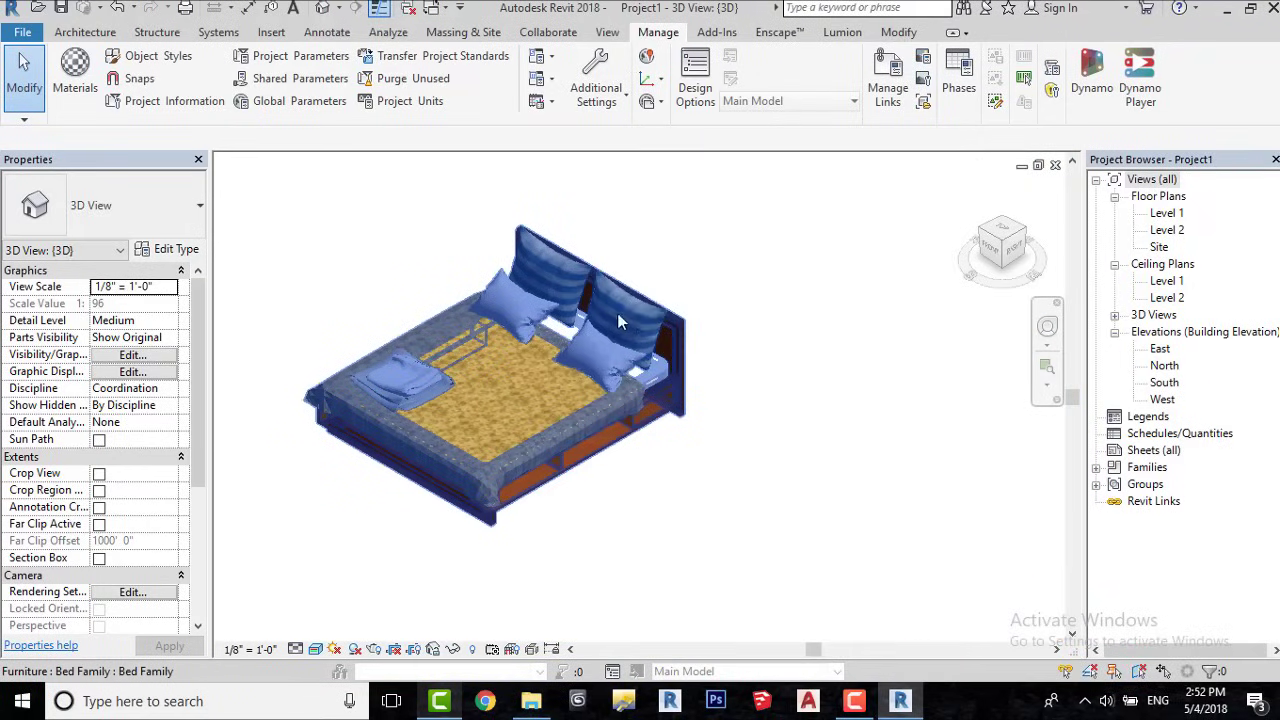
{"action": "scroll", "coordinate": [728, 237], "scroll_direction": "up", "scroll_amount": 6}
{"action": "scroll", "coordinate": [817, 270], "scroll_direction": "down", "scroll_amount": 4}
Turn the bed to a higher viewing angle and open the rendering settings for the 3D view.
{"action": "middle_click_drag", "start_coordinate": [533, 316], "coordinate": [734, 326], "text": "shift"}
{"action": "scroll", "coordinate": [810, 283], "scroll_direction": "up", "scroll_amount": 2}
{"action": "middle_click_drag", "start_coordinate": [810, 283], "coordinate": [894, 271]}
{"action": "key", "text": "r"}
{"action": "key", "text": "r"}
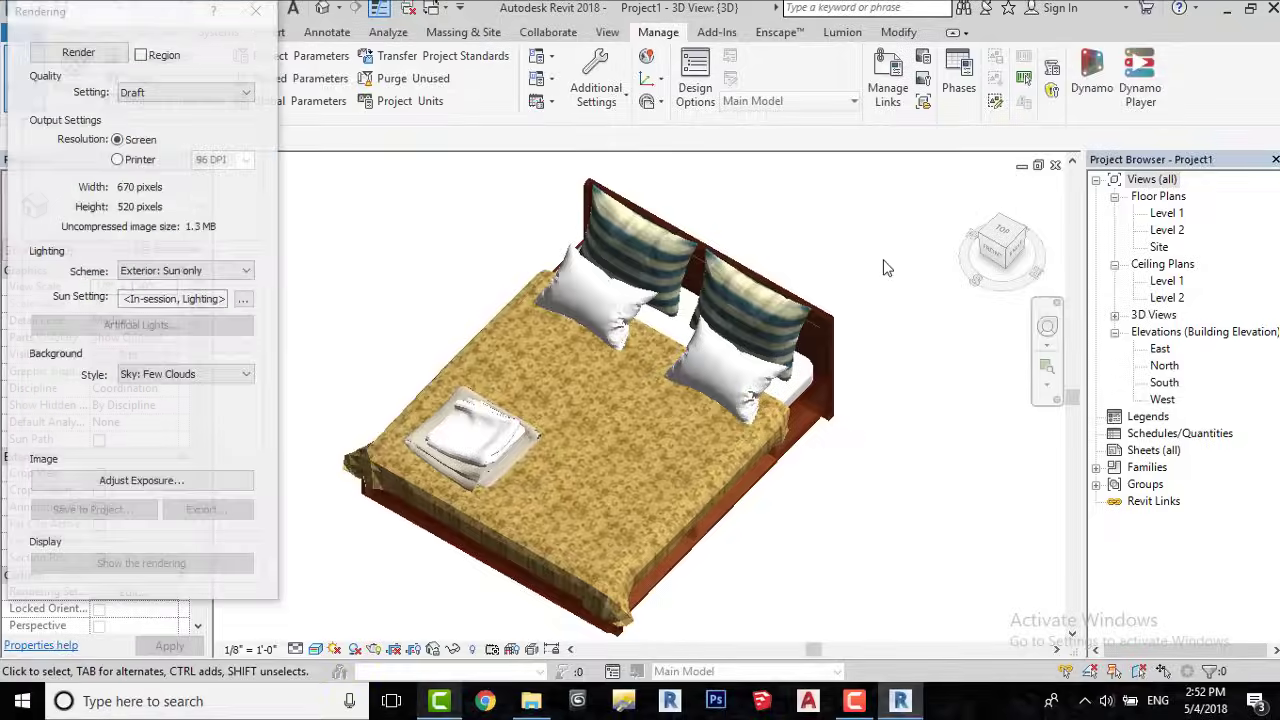